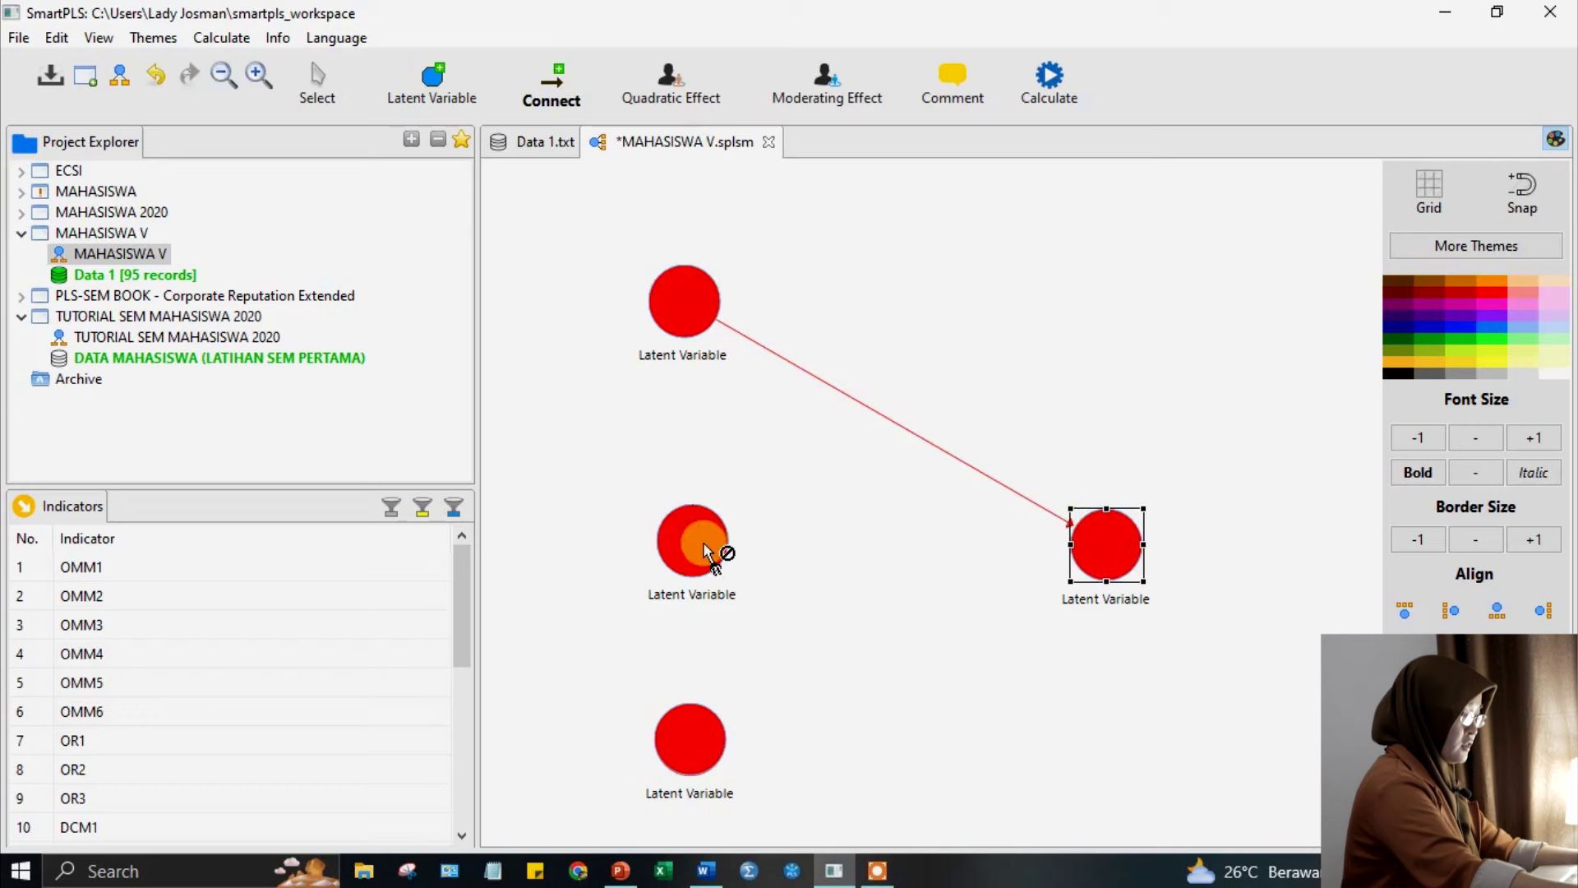
Connect the middle and lower independent latent variables to the dependent latent variable with path arrows.
click(1091, 549)
click(692, 735)
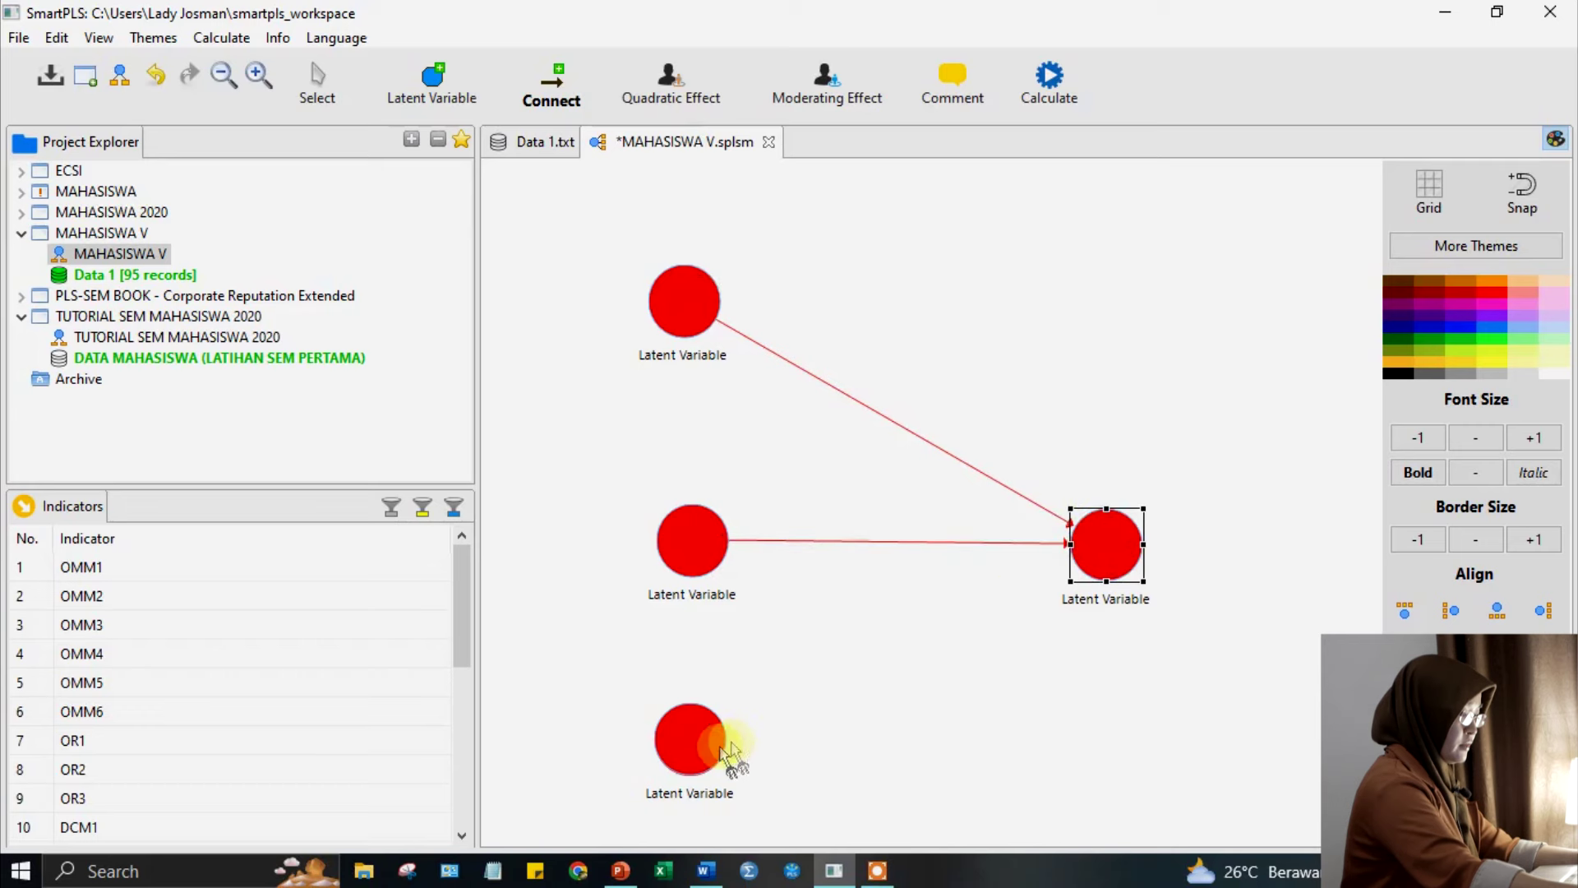
click(1076, 556)
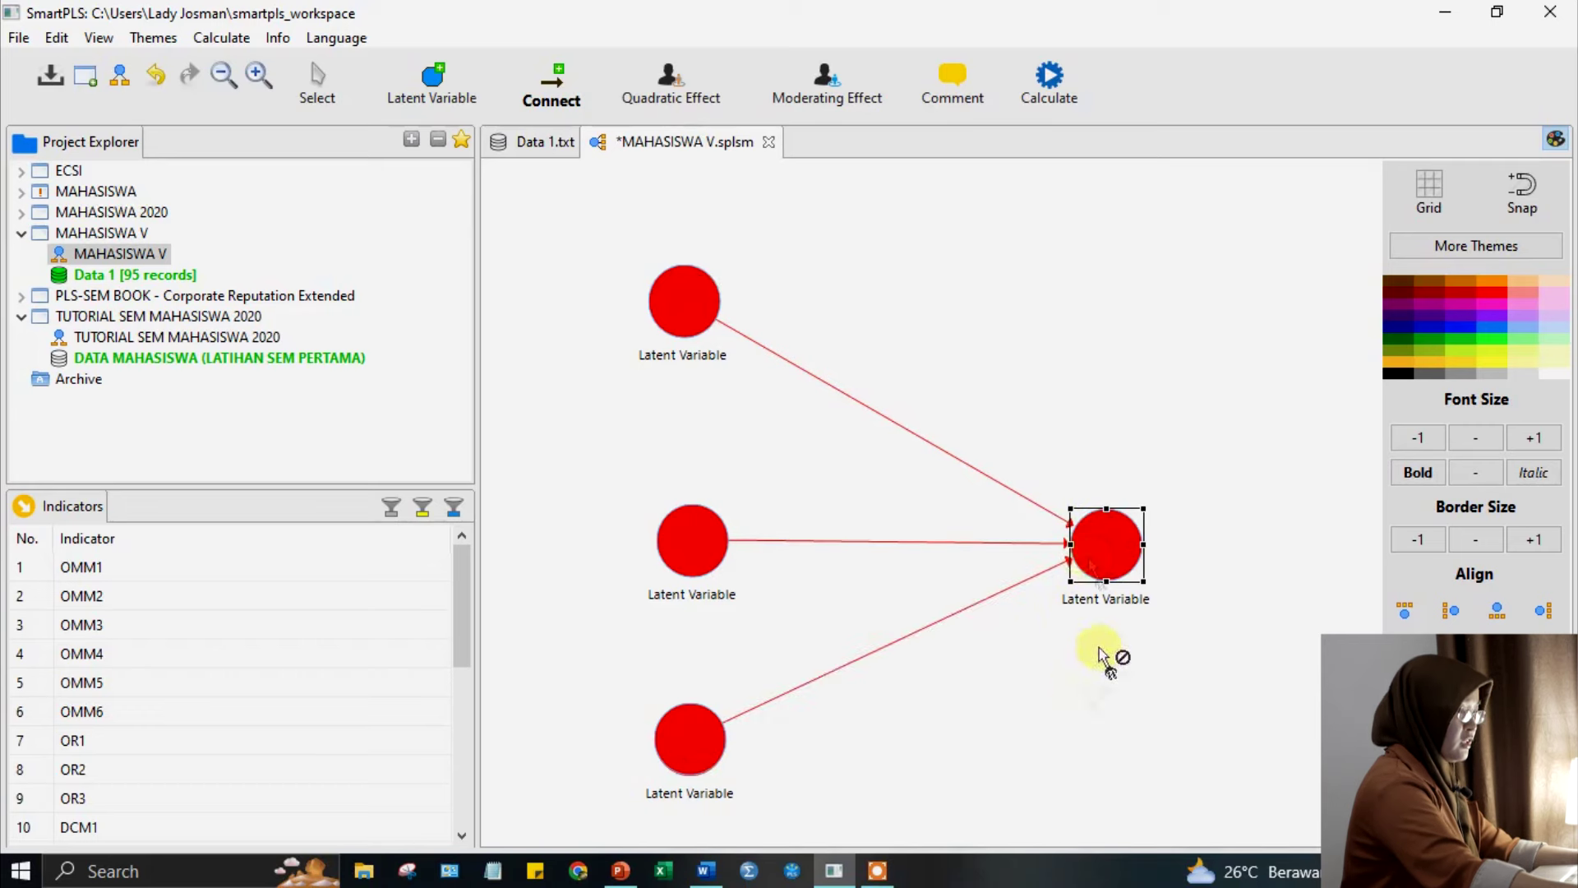
Rename the uppermost independent latent variable as "Online Mraketing Mix (X1)".
click(680, 329)
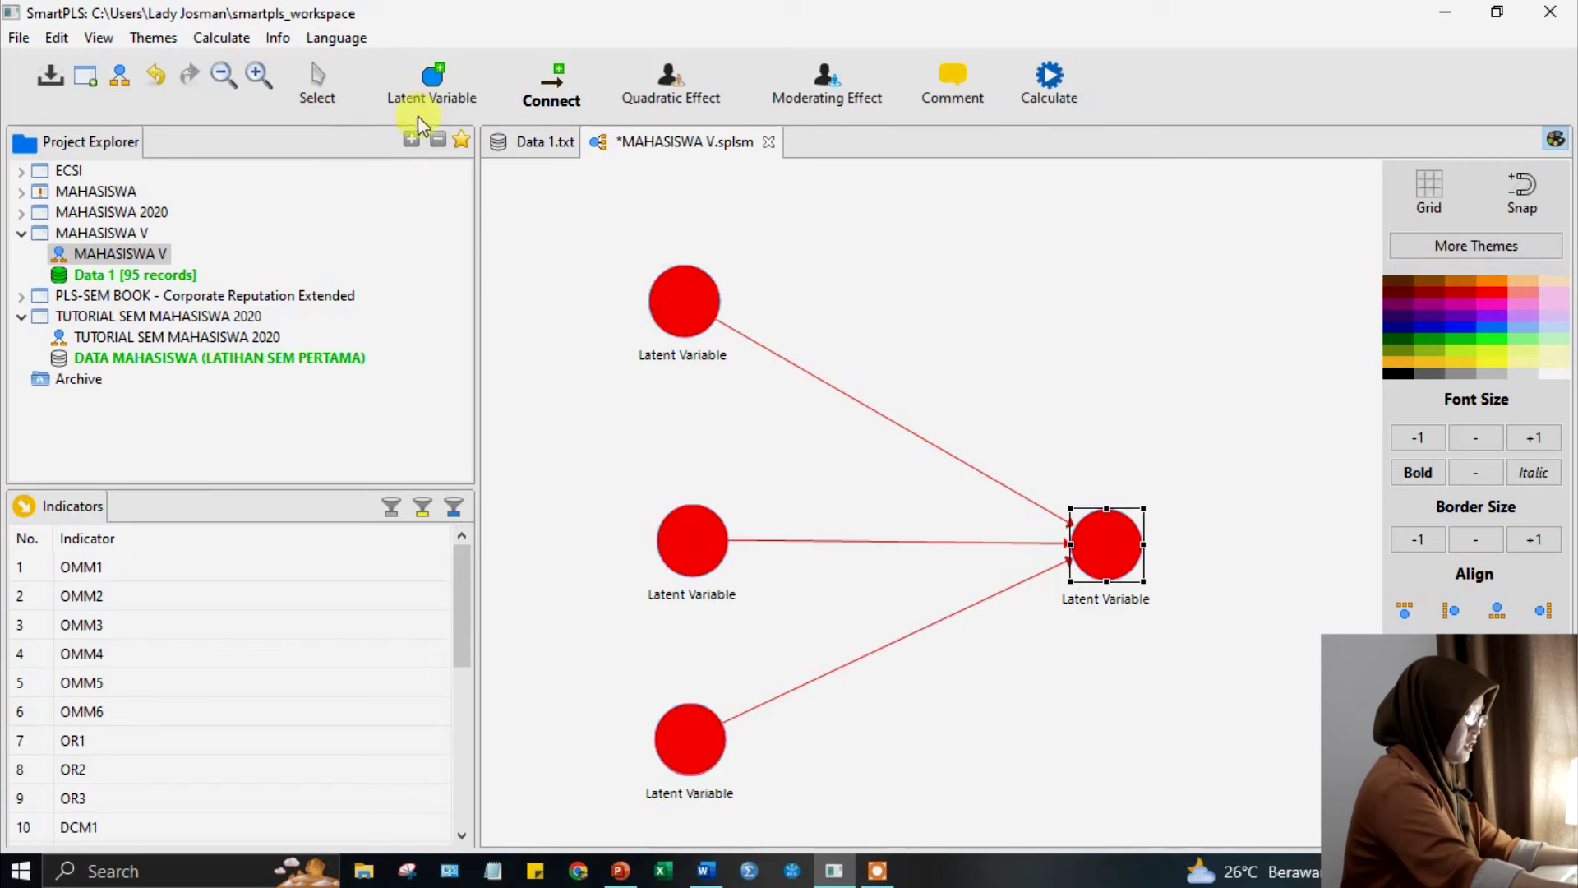
click(322, 79)
click(685, 317)
right_click(683, 321)
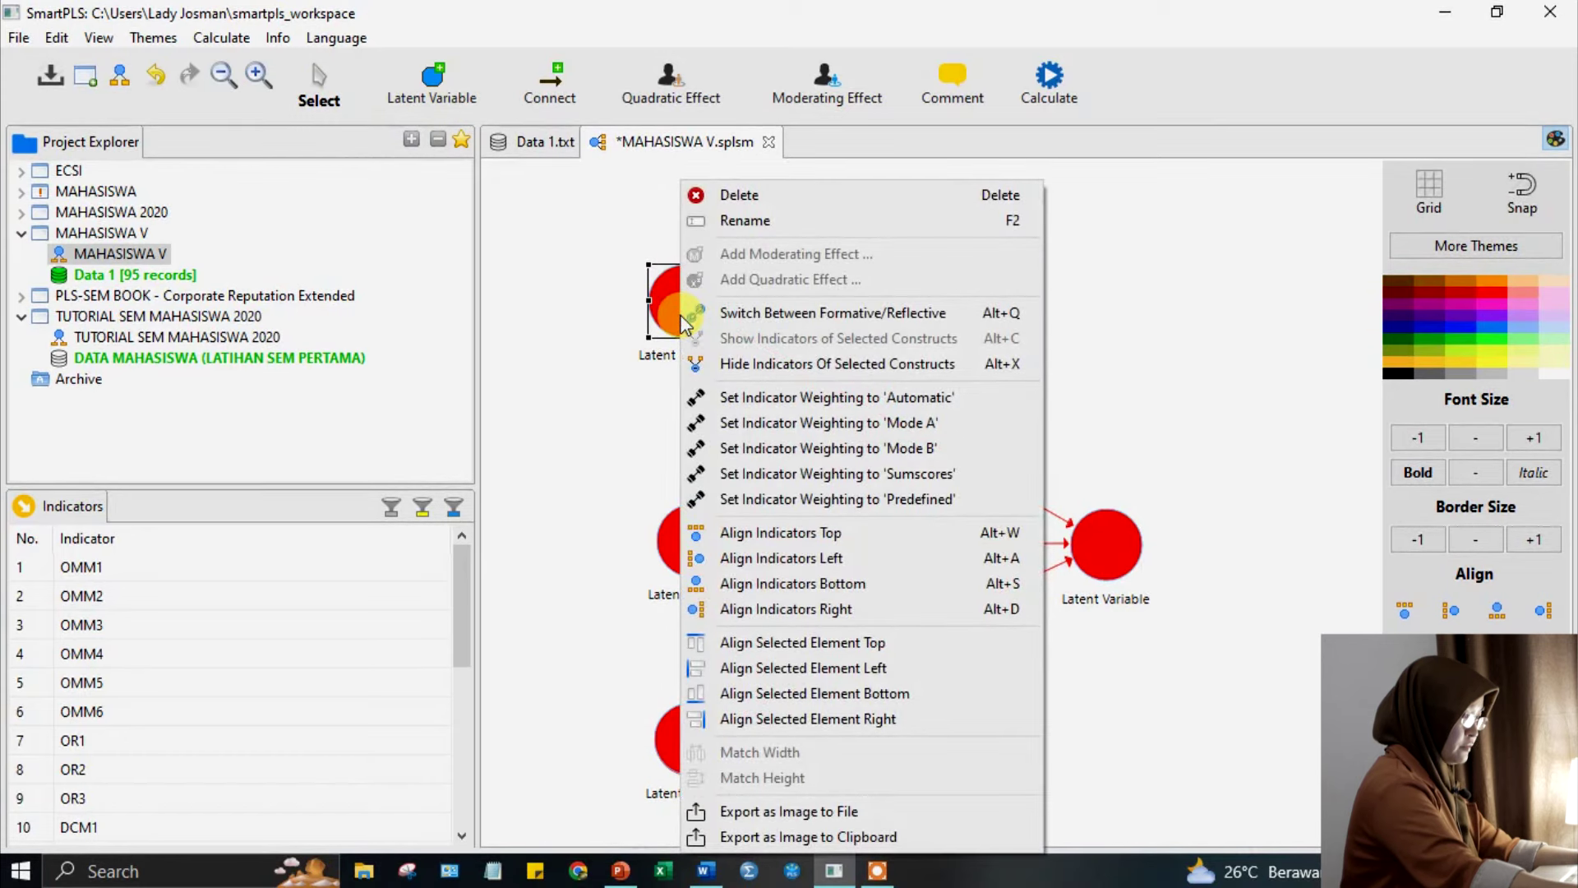
click(847, 222)
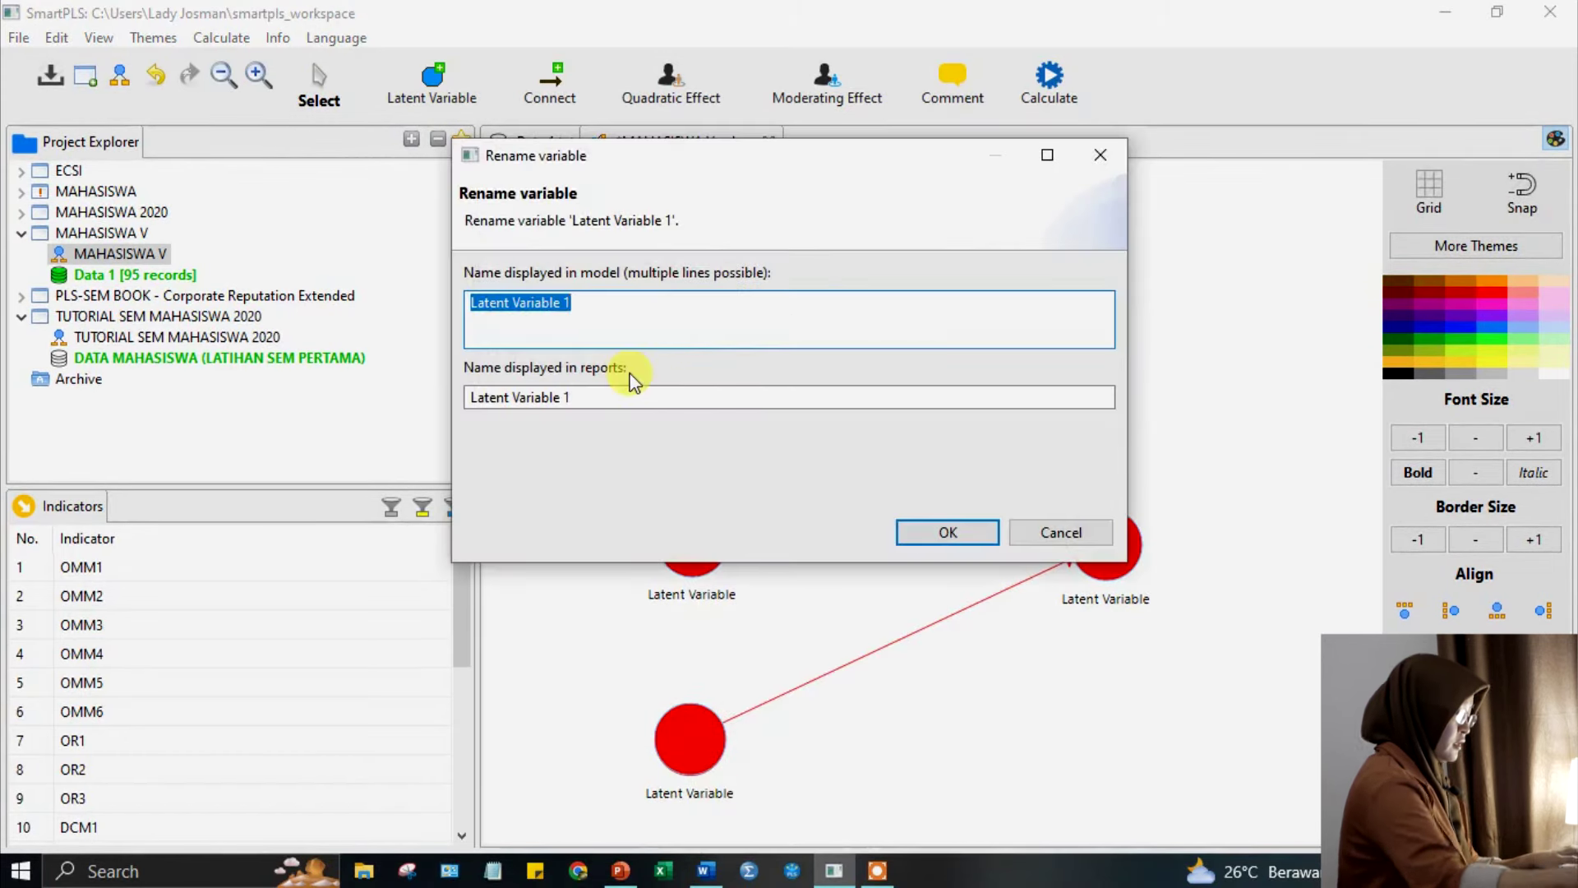
text(oNLINE)
key(BackSpace)
key(BackSpace)
text(Online Mraketing Mix (X1)
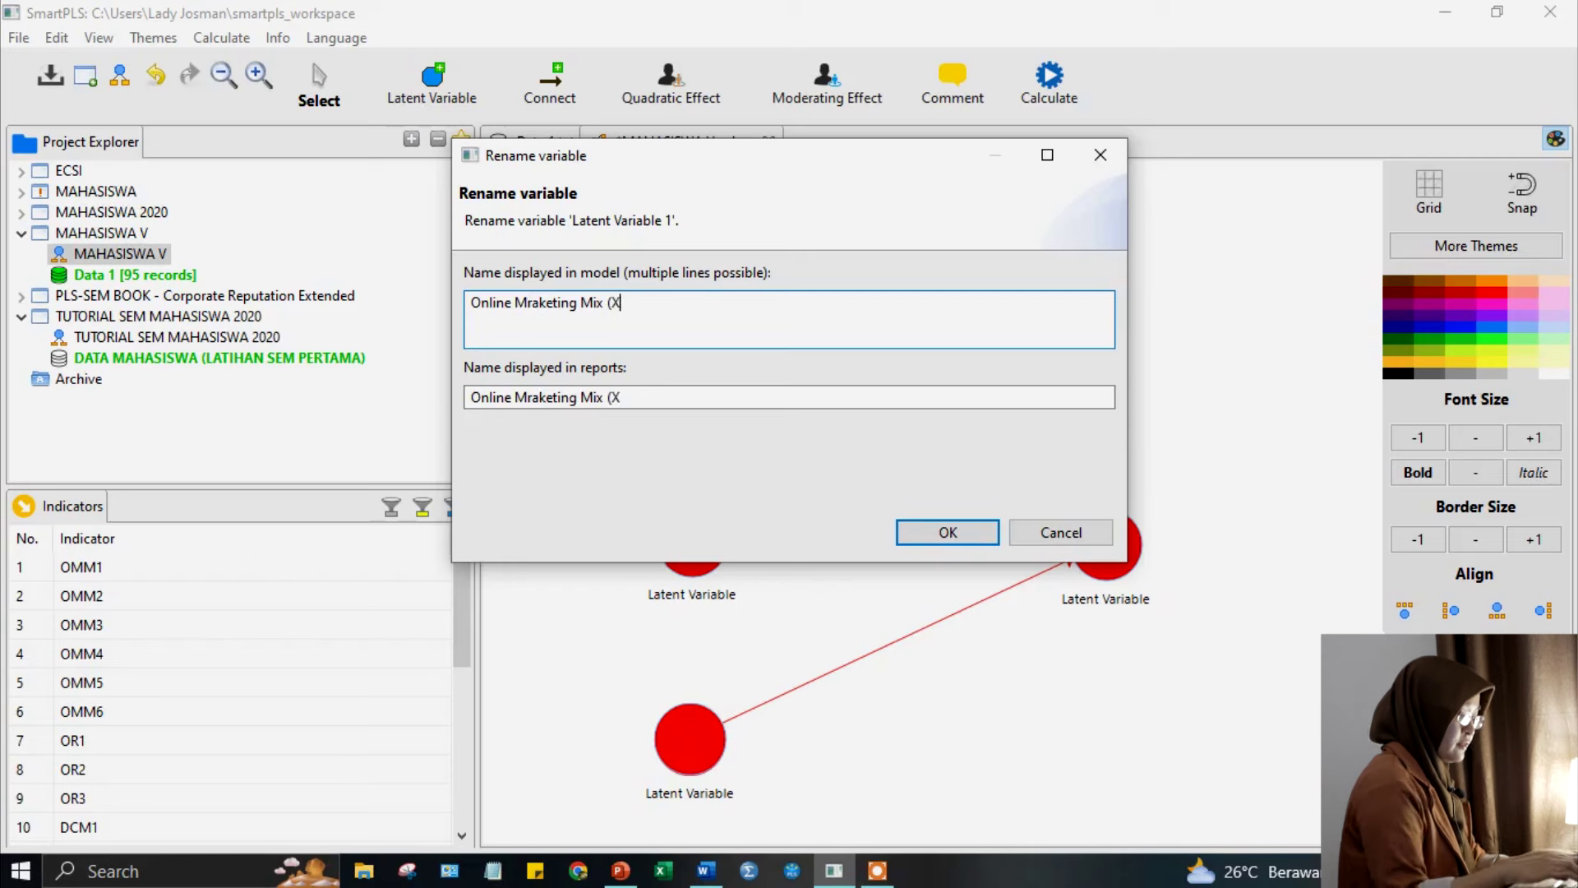
click(953, 532)
Rename the middle independent latent variable as "Online Representation (X2)".
click(682, 542)
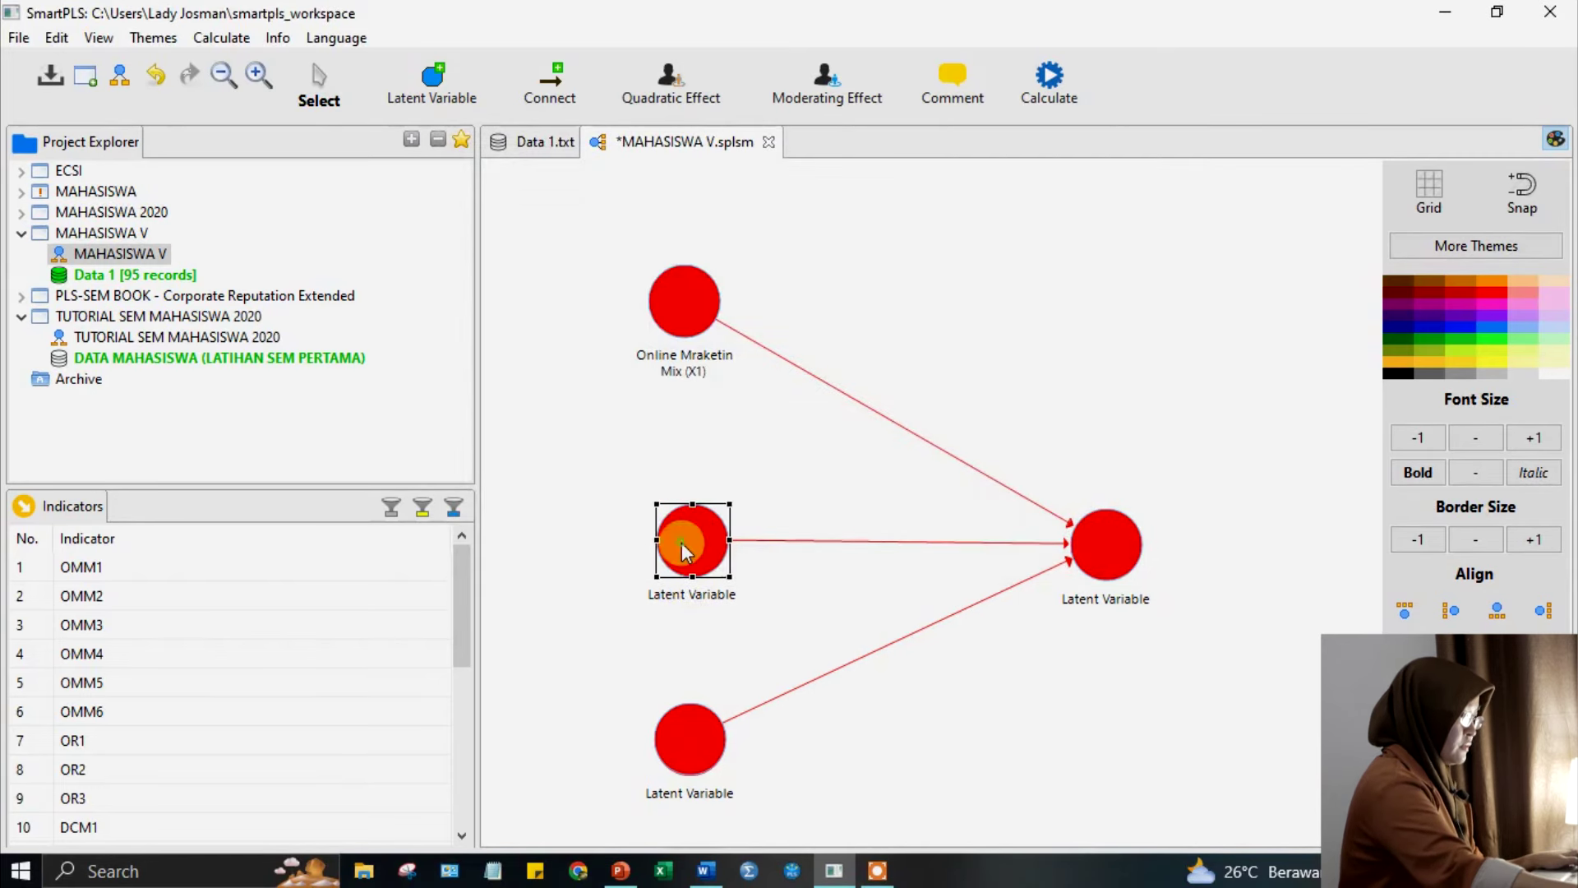
right_click(682, 542)
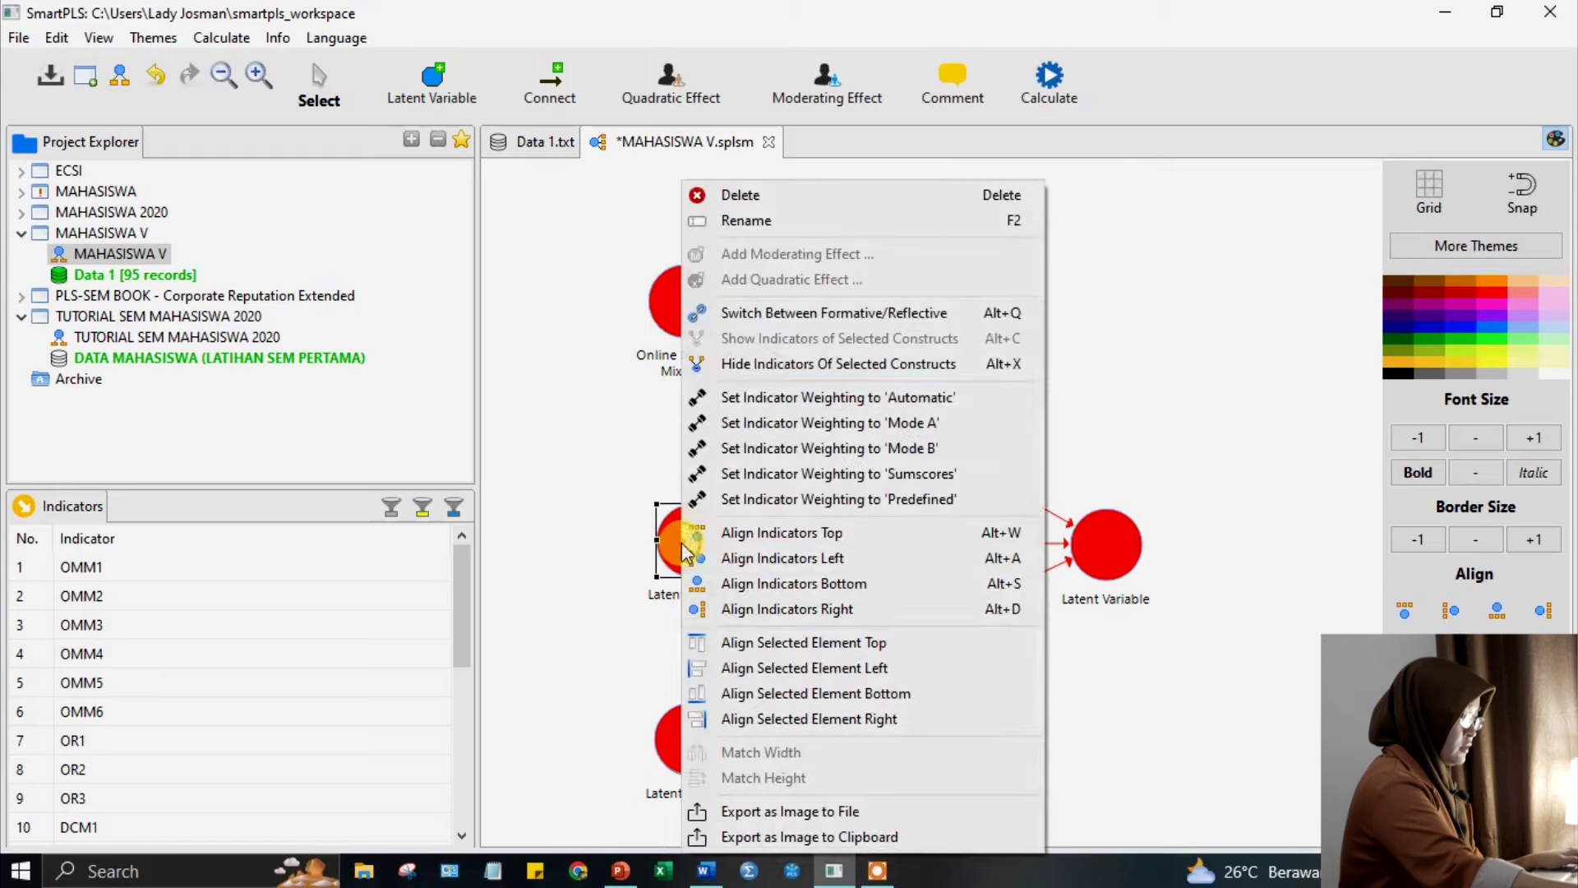
click(749, 220)
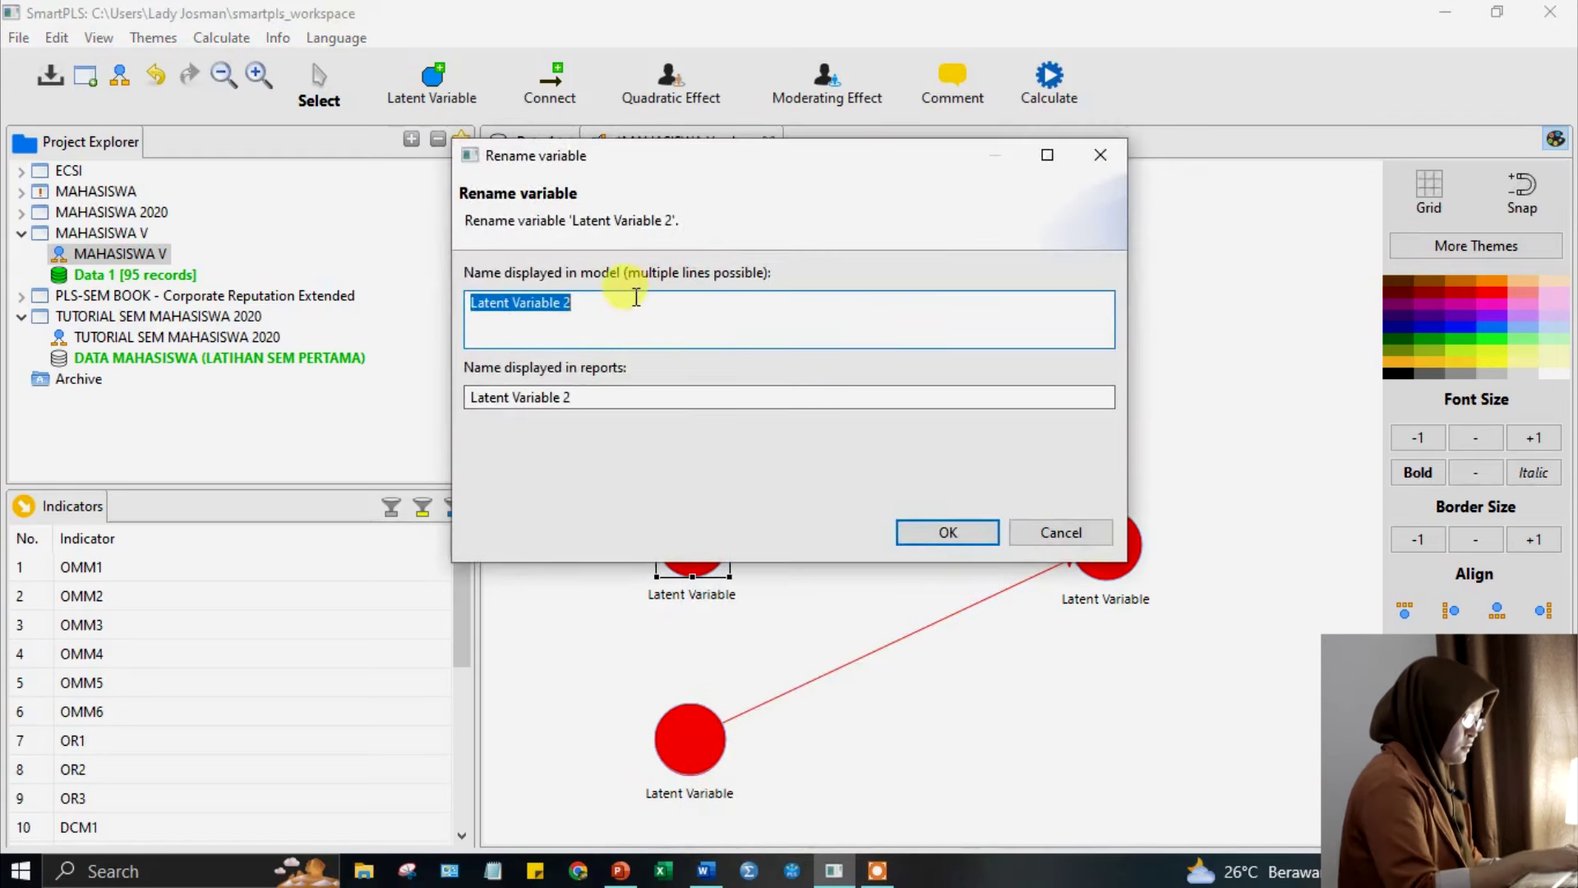
text(Online Representation (X2)
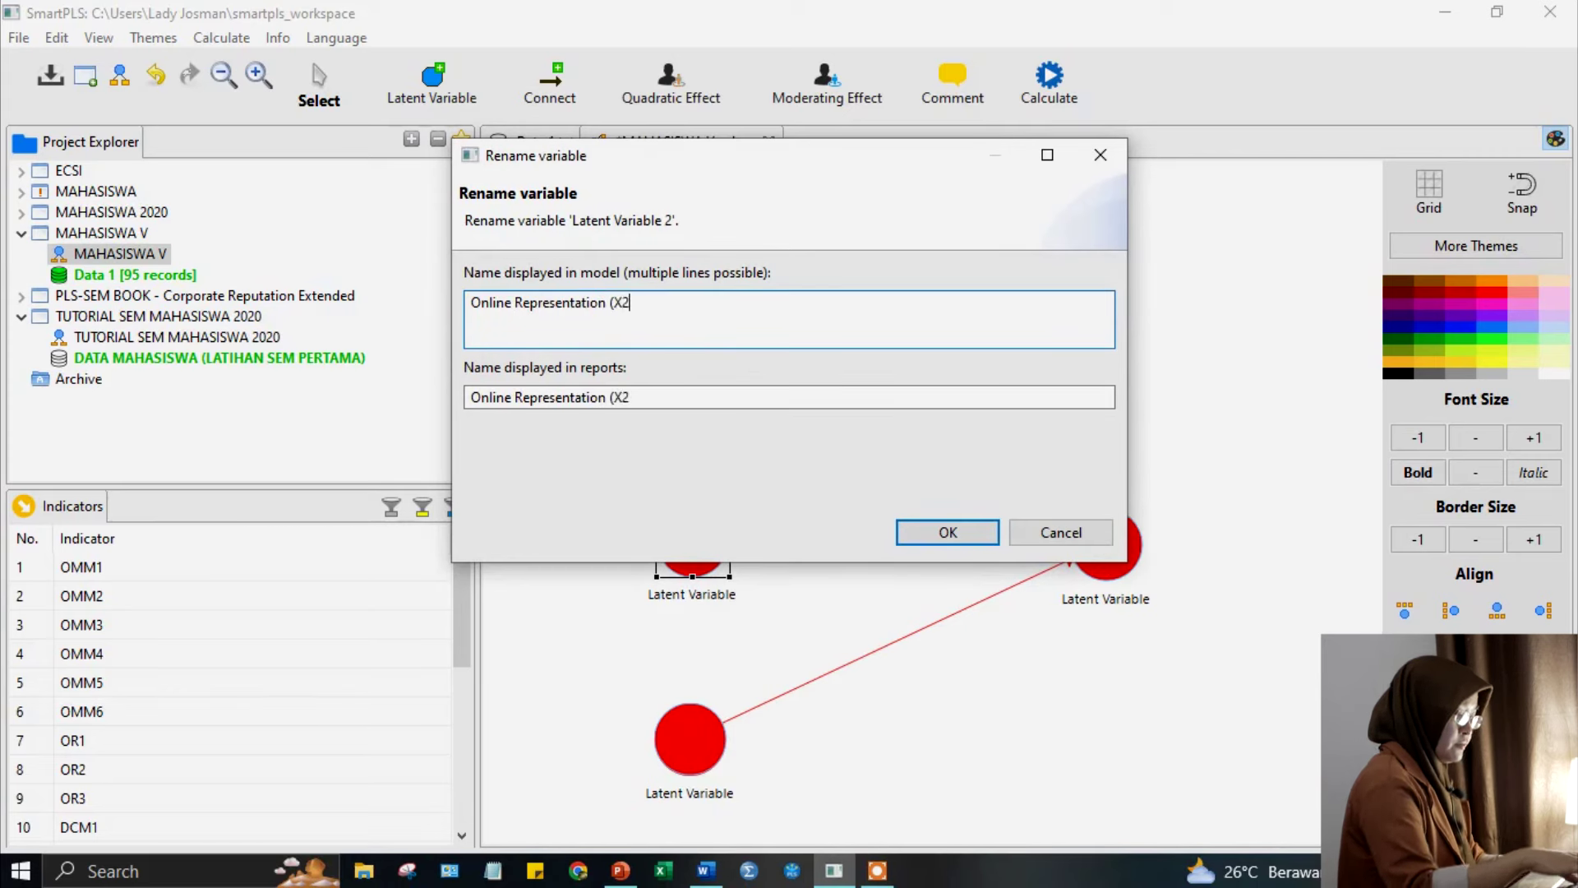
click(937, 530)
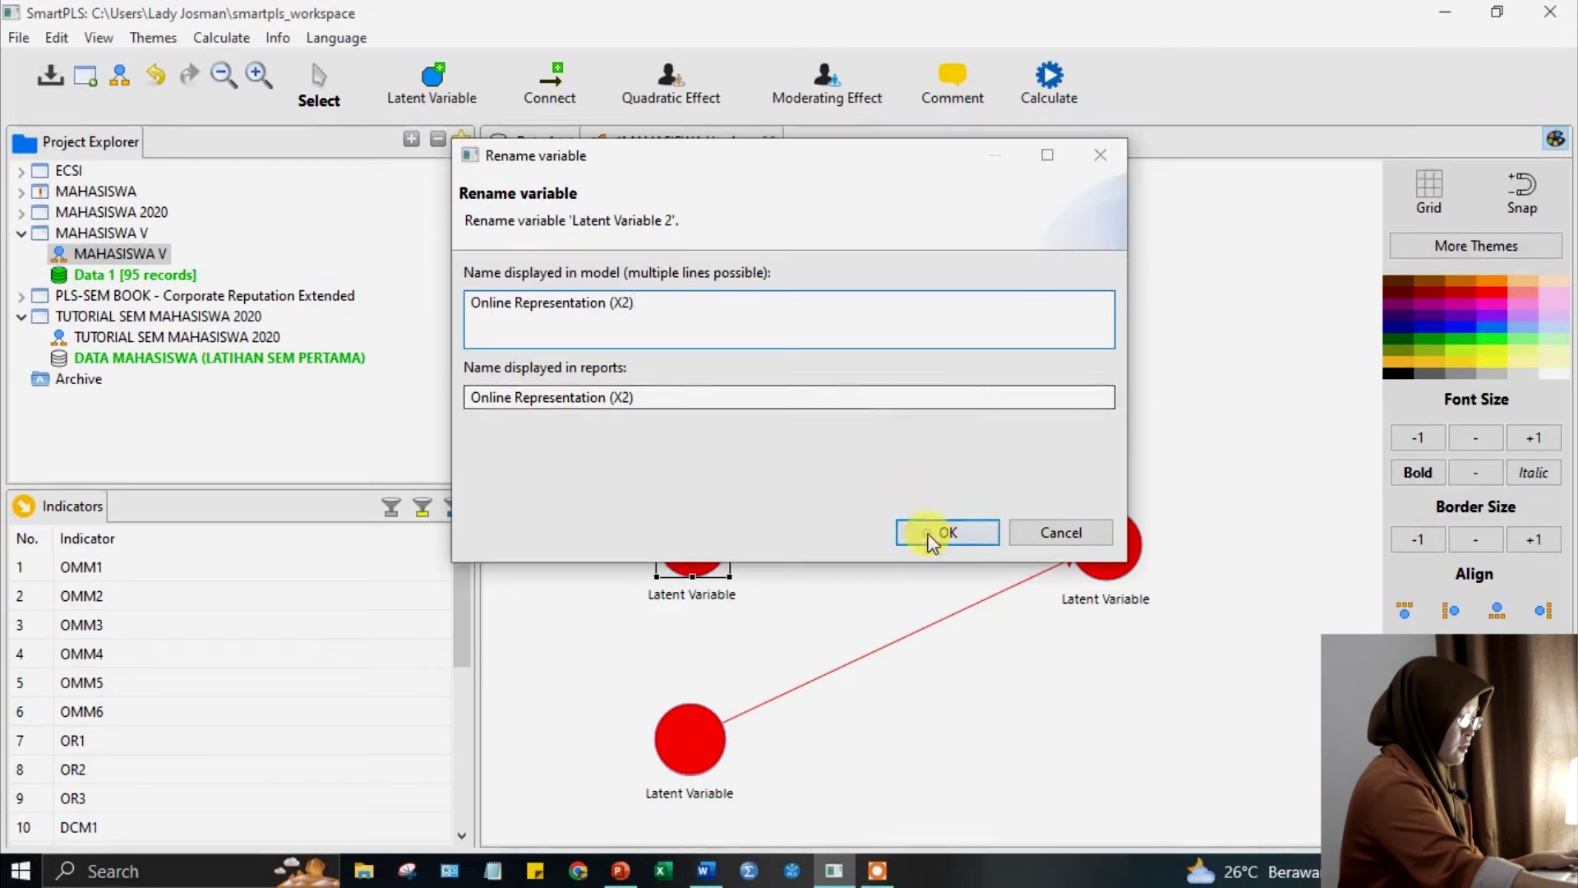
Rename the lowest independent latent variable as "Digital Content Marketing (X3)".
click(695, 727)
right_click(695, 731)
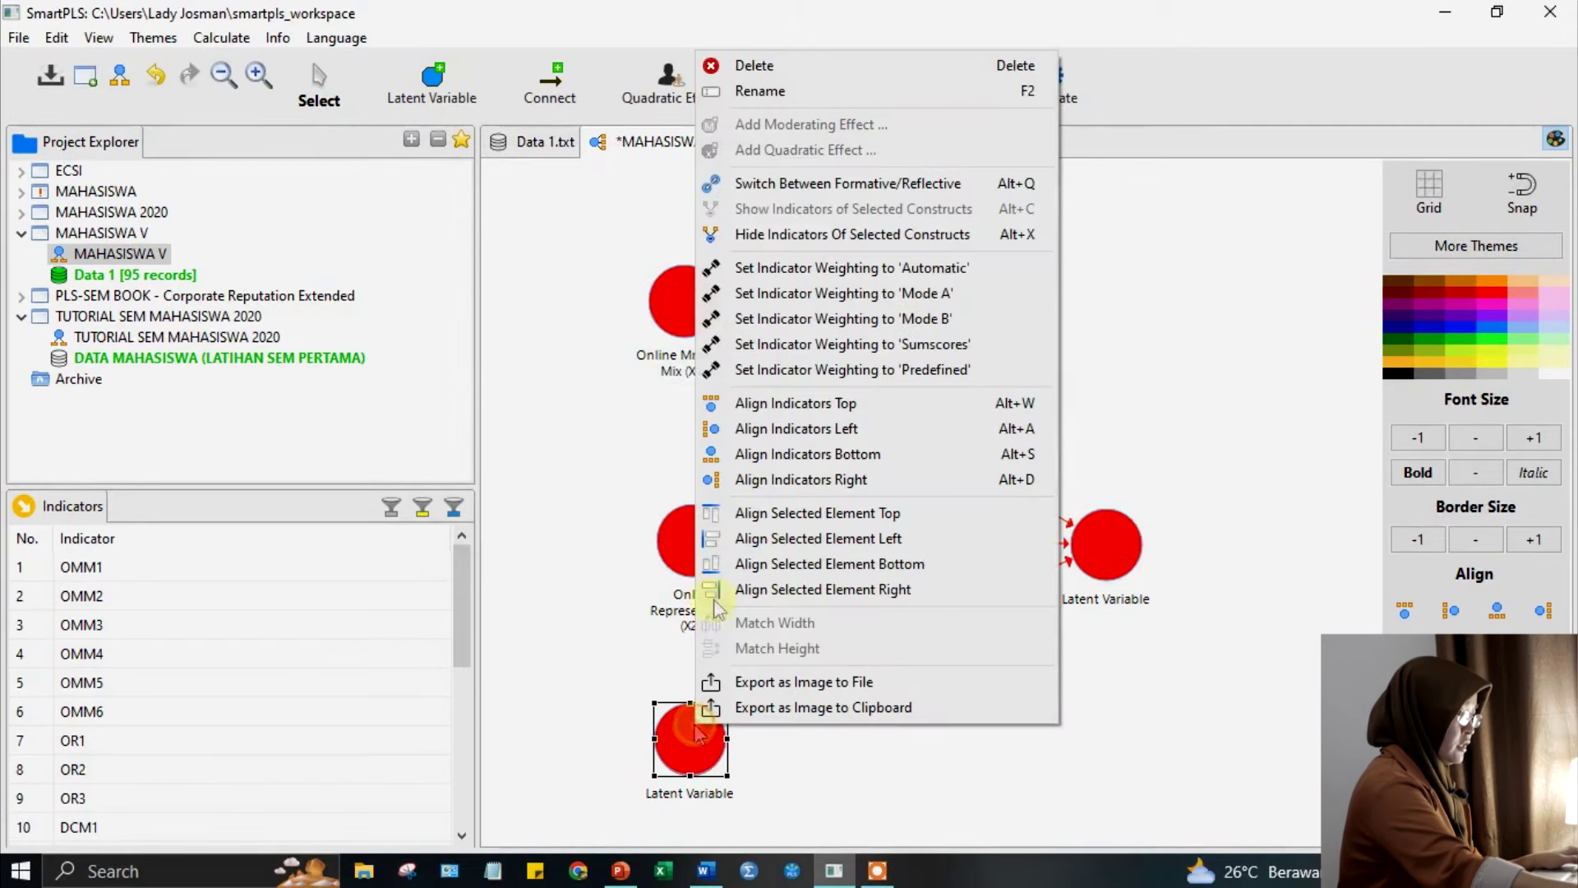
click(760, 91)
text(oNLINE)
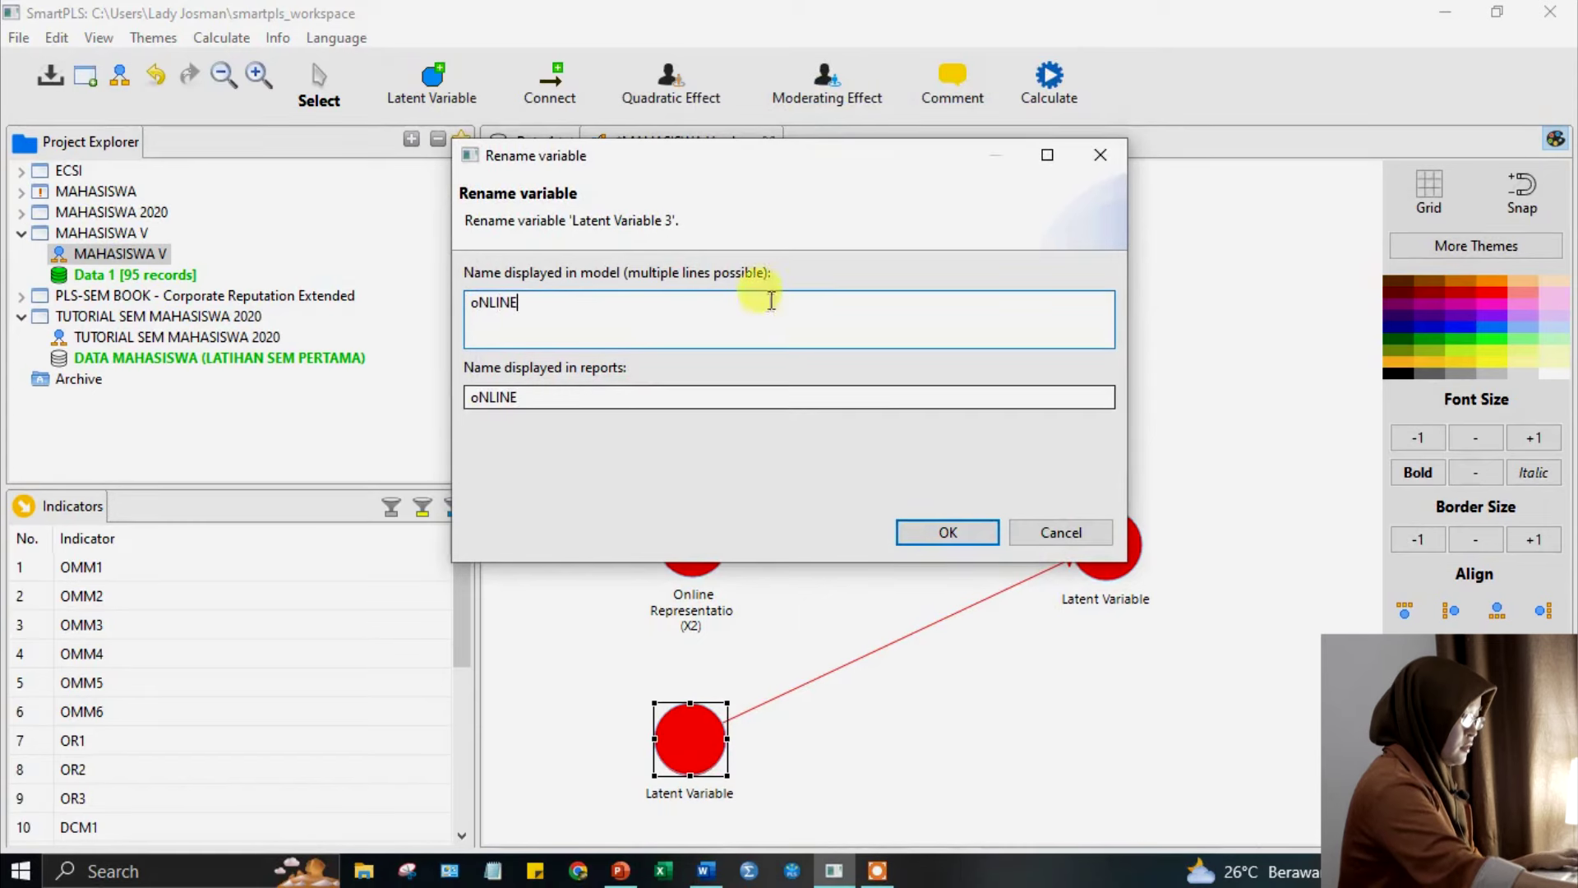
double_click(661, 306)
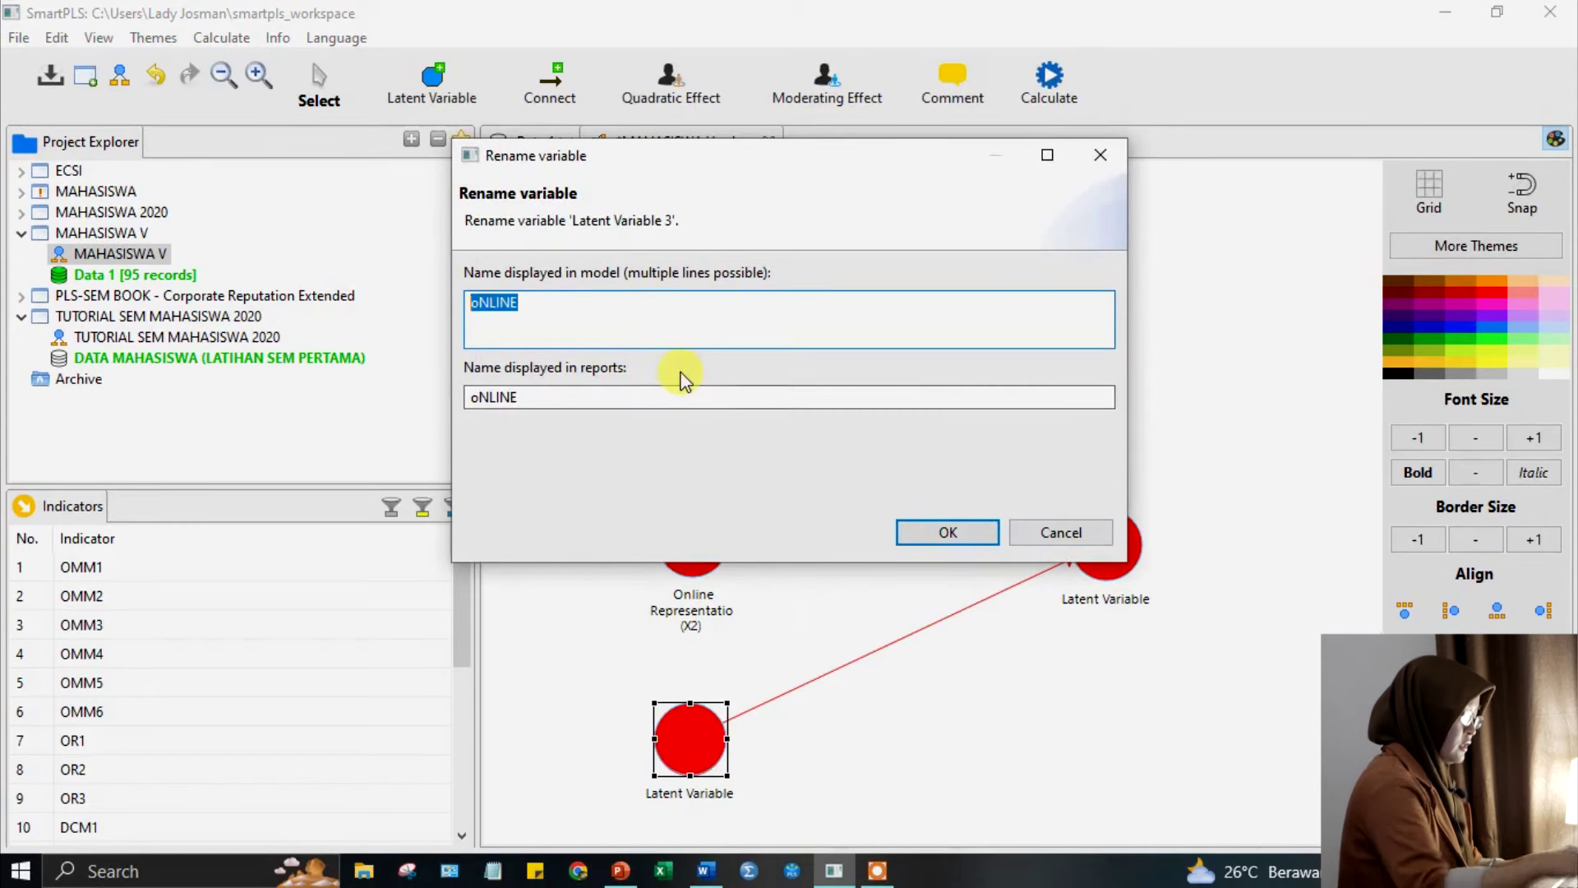
text(dl)
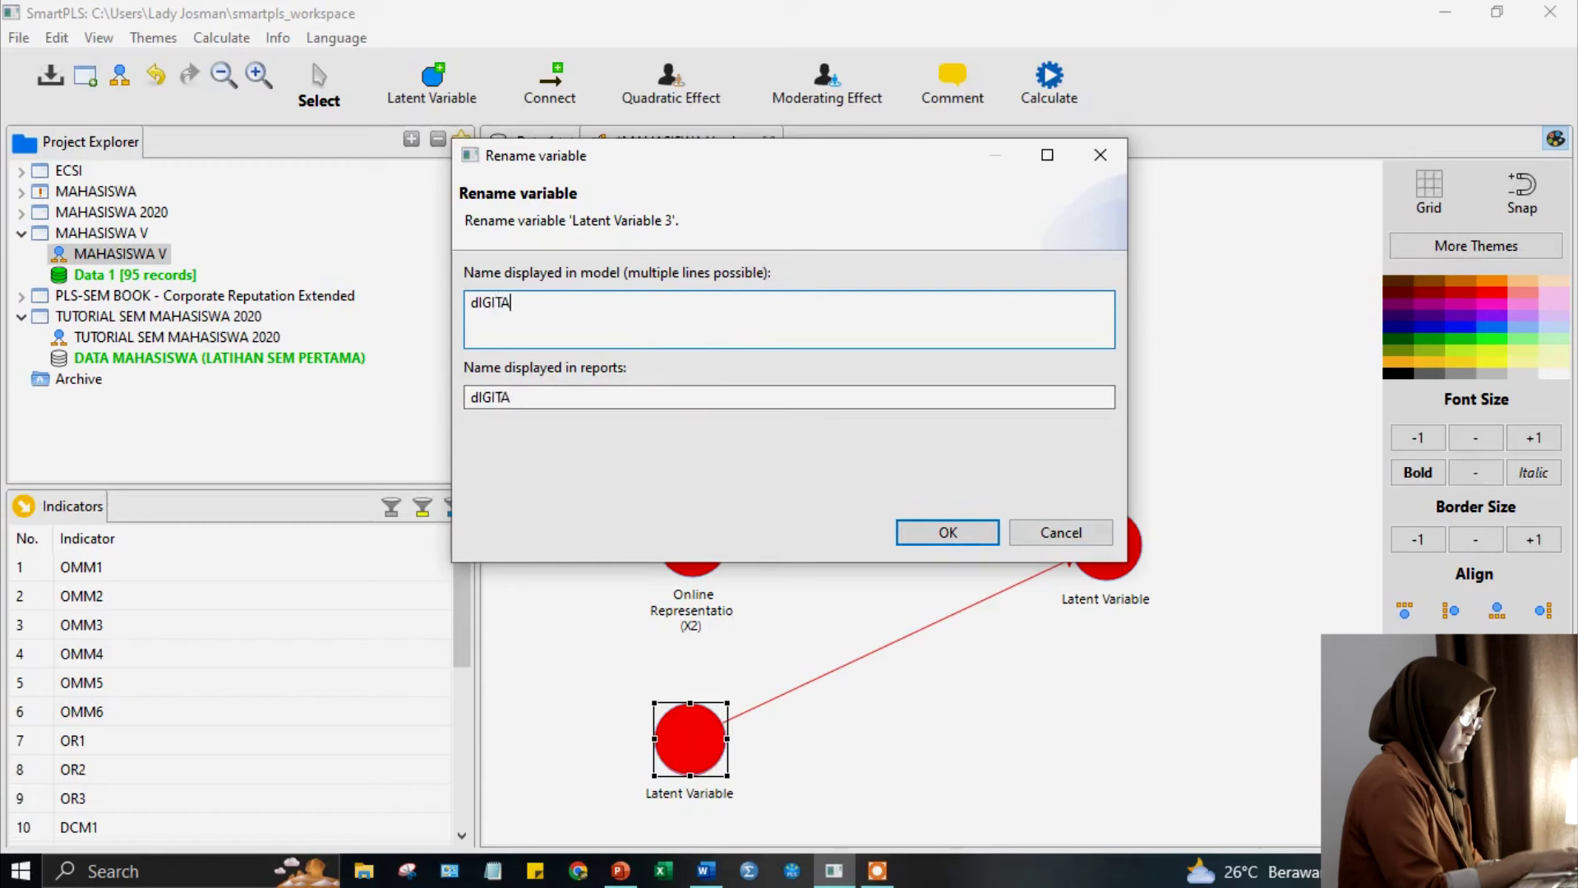
text(GI)
key(BackSpace)
key(BackSpace)
key(BackSpace)
key(BackSpace)
text(Digital Content Marketing (X3)
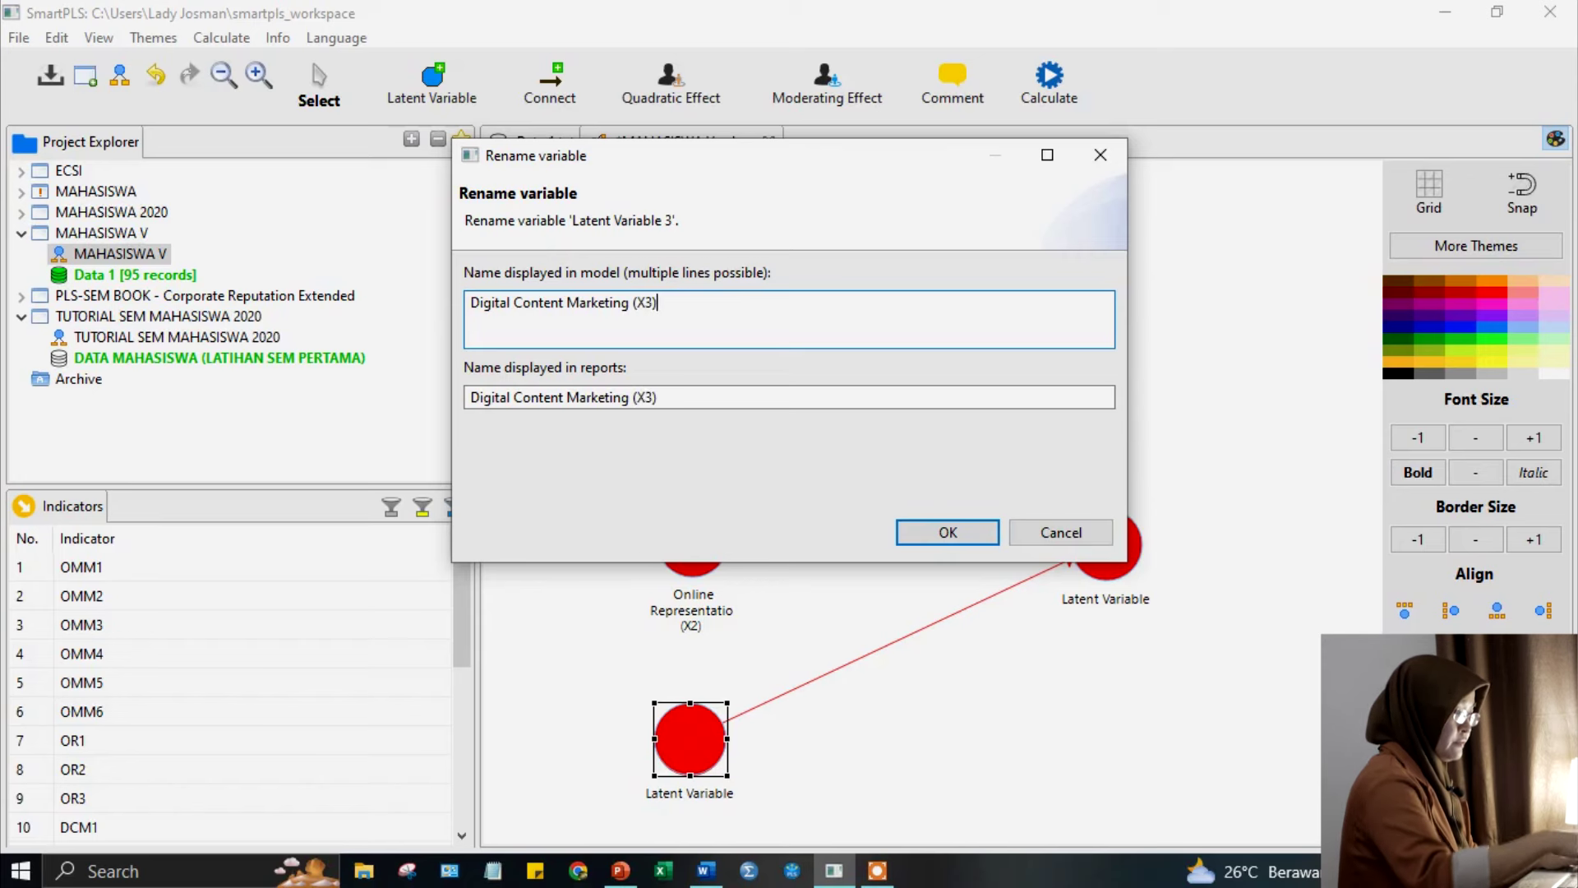
click(945, 533)
Rename the dependent latent variable that receives the three paths as "Kinerja Pemasaran (Y)".
click(1125, 551)
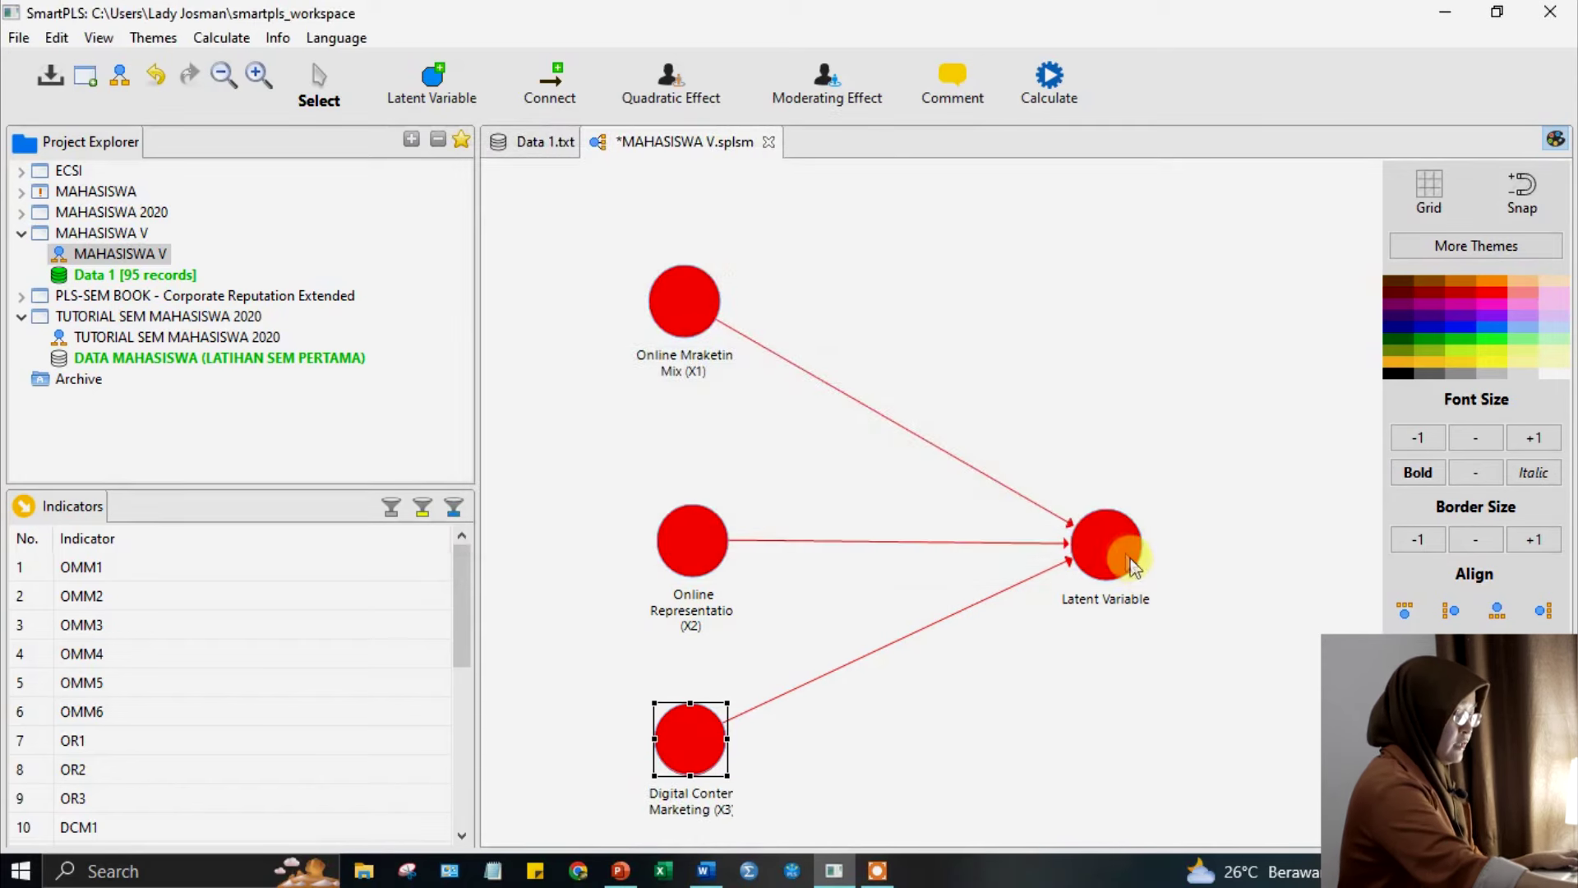
right_click(1126, 551)
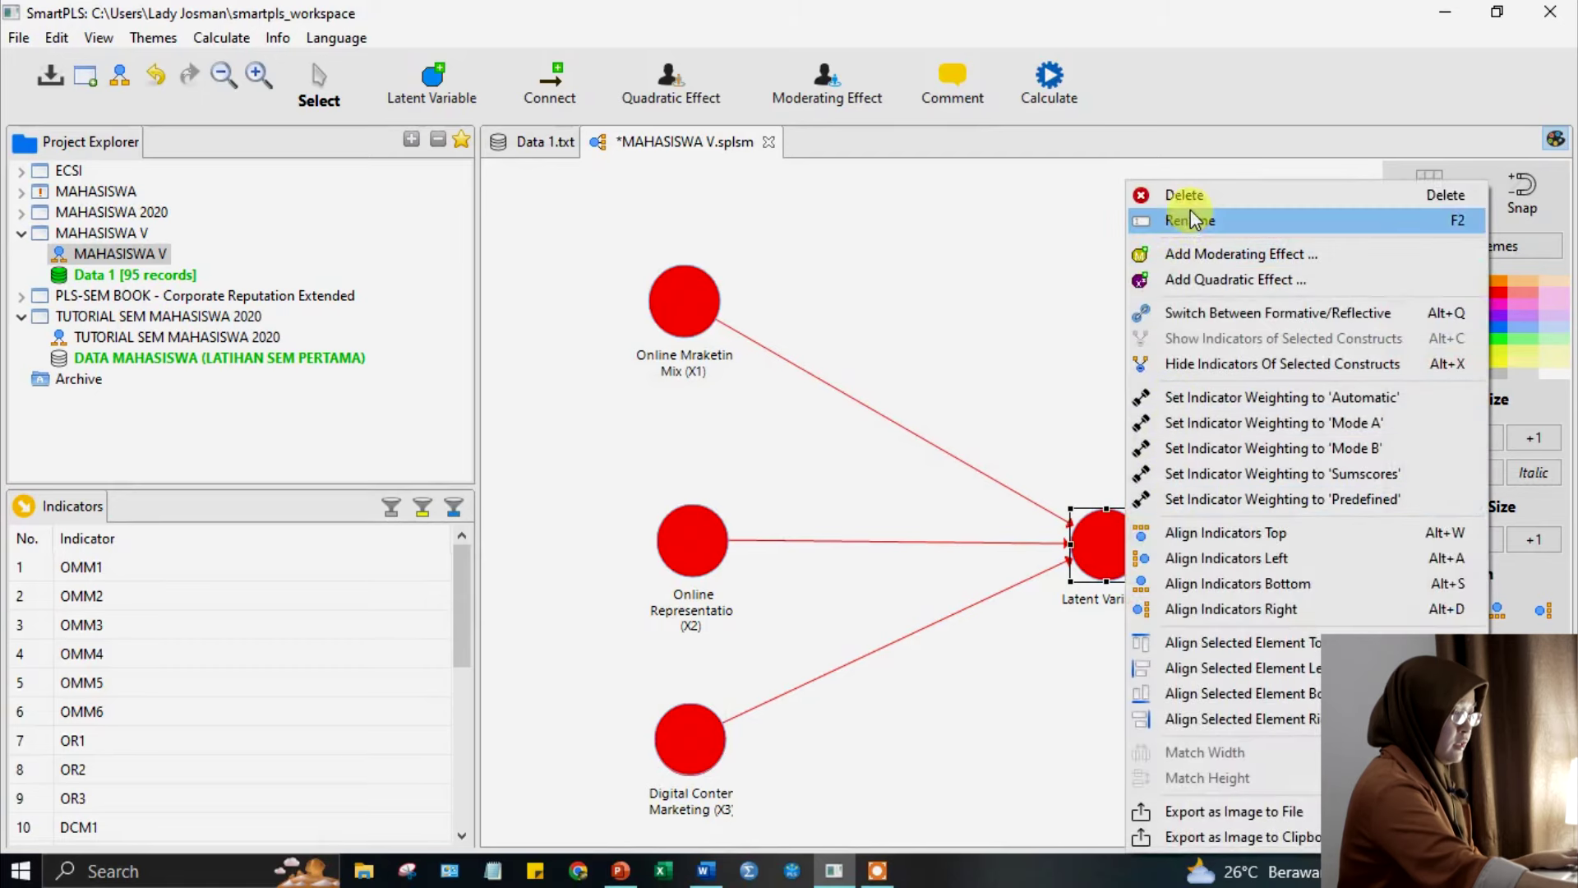
click(1190, 219)
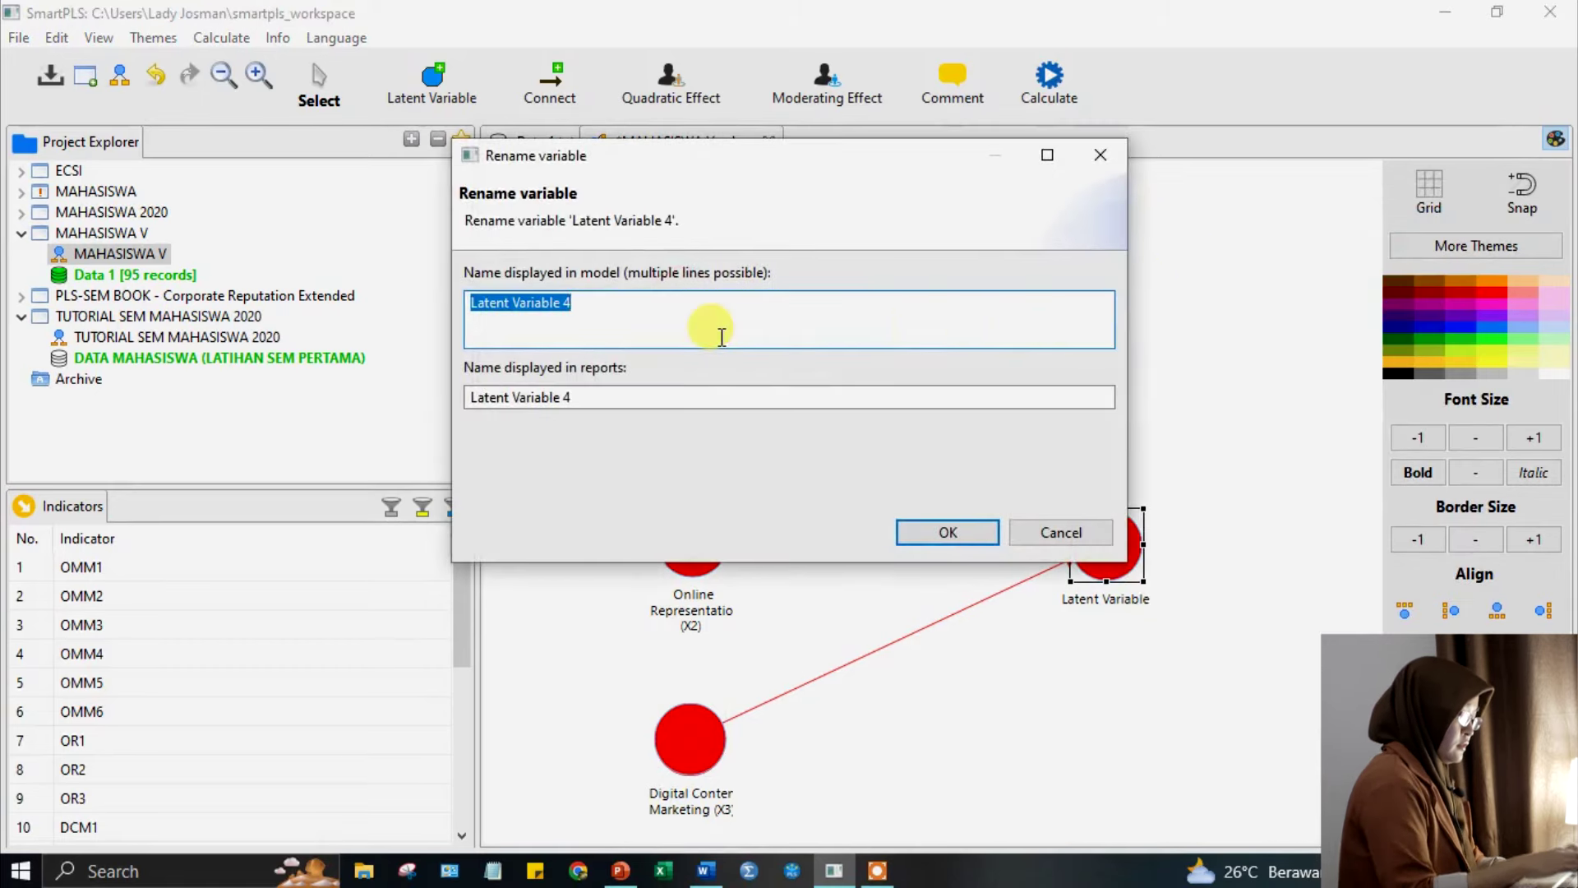
text(Kinerja Pemasaran (Y)
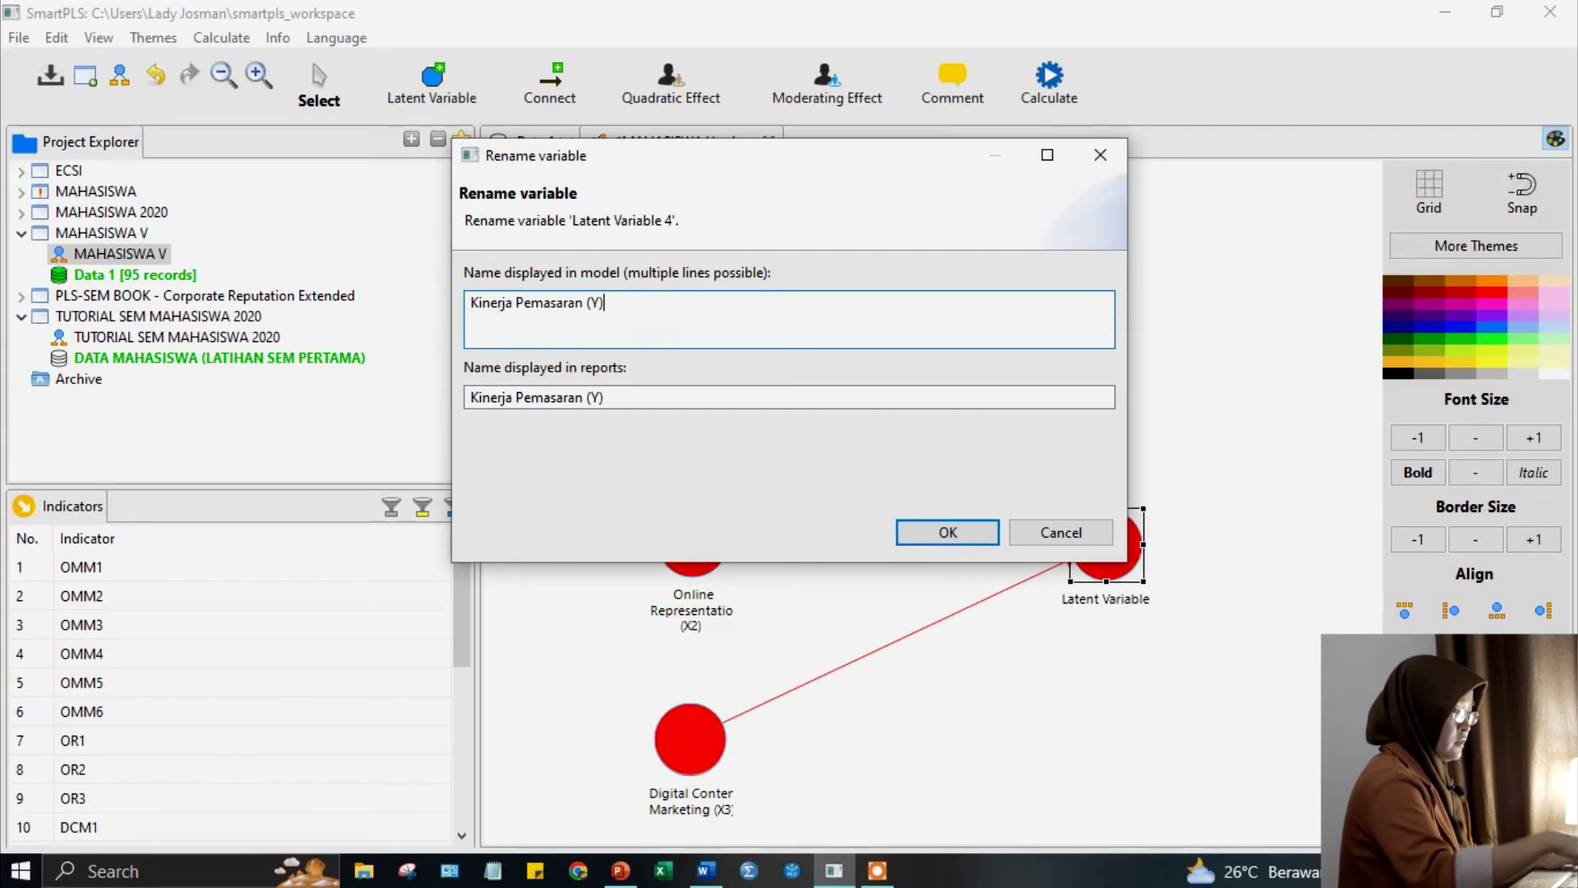
click(935, 530)
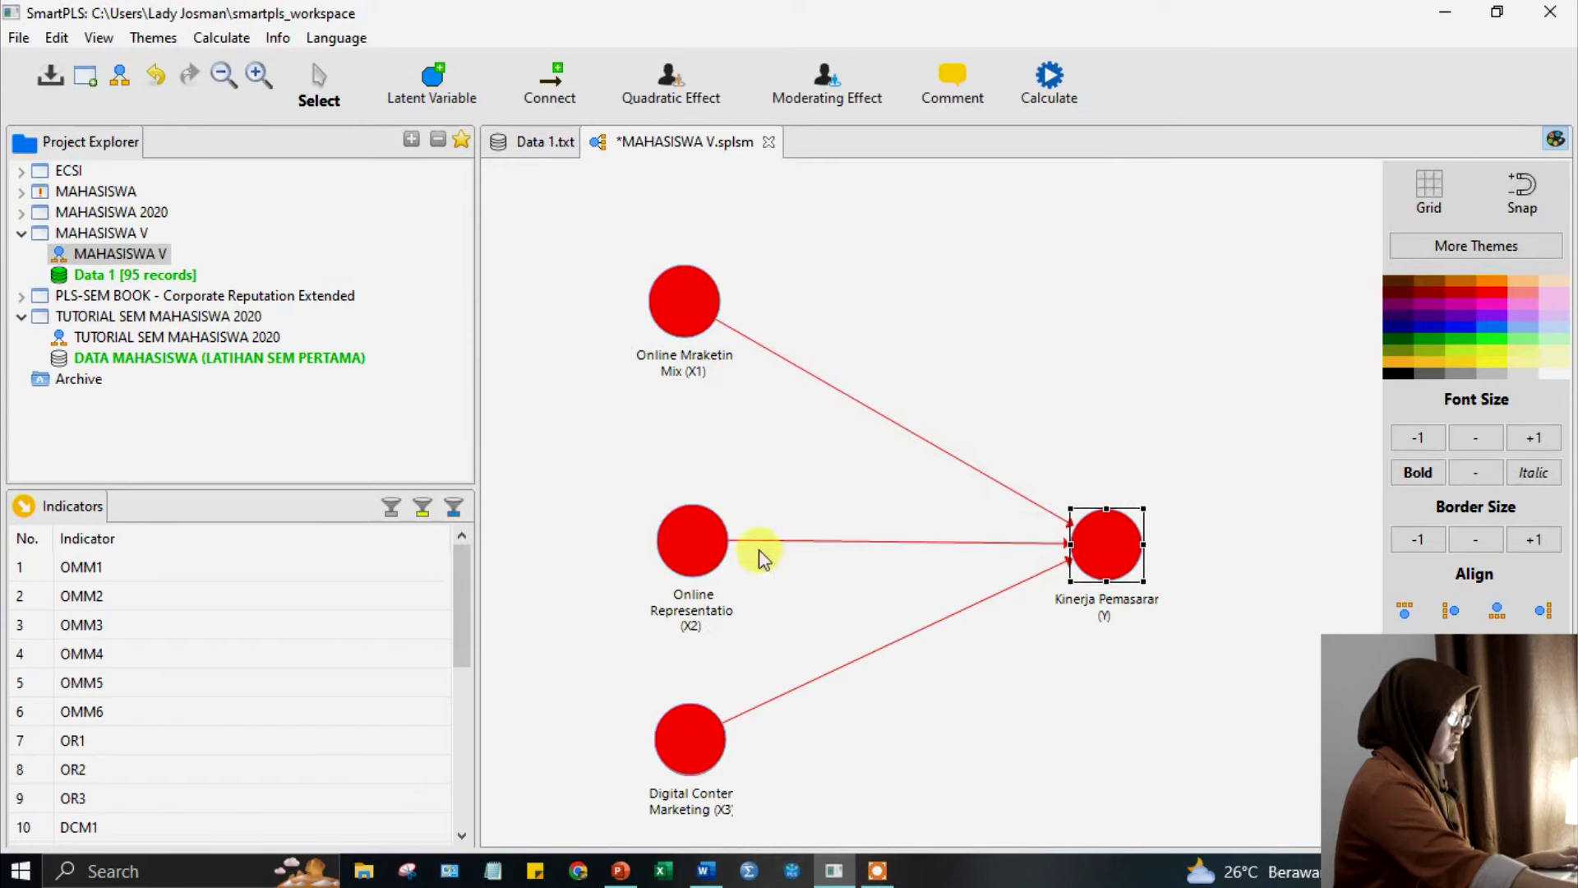
Assign indicators OMM1 through OMM6 to the X1 latent variable.
click(98, 569)
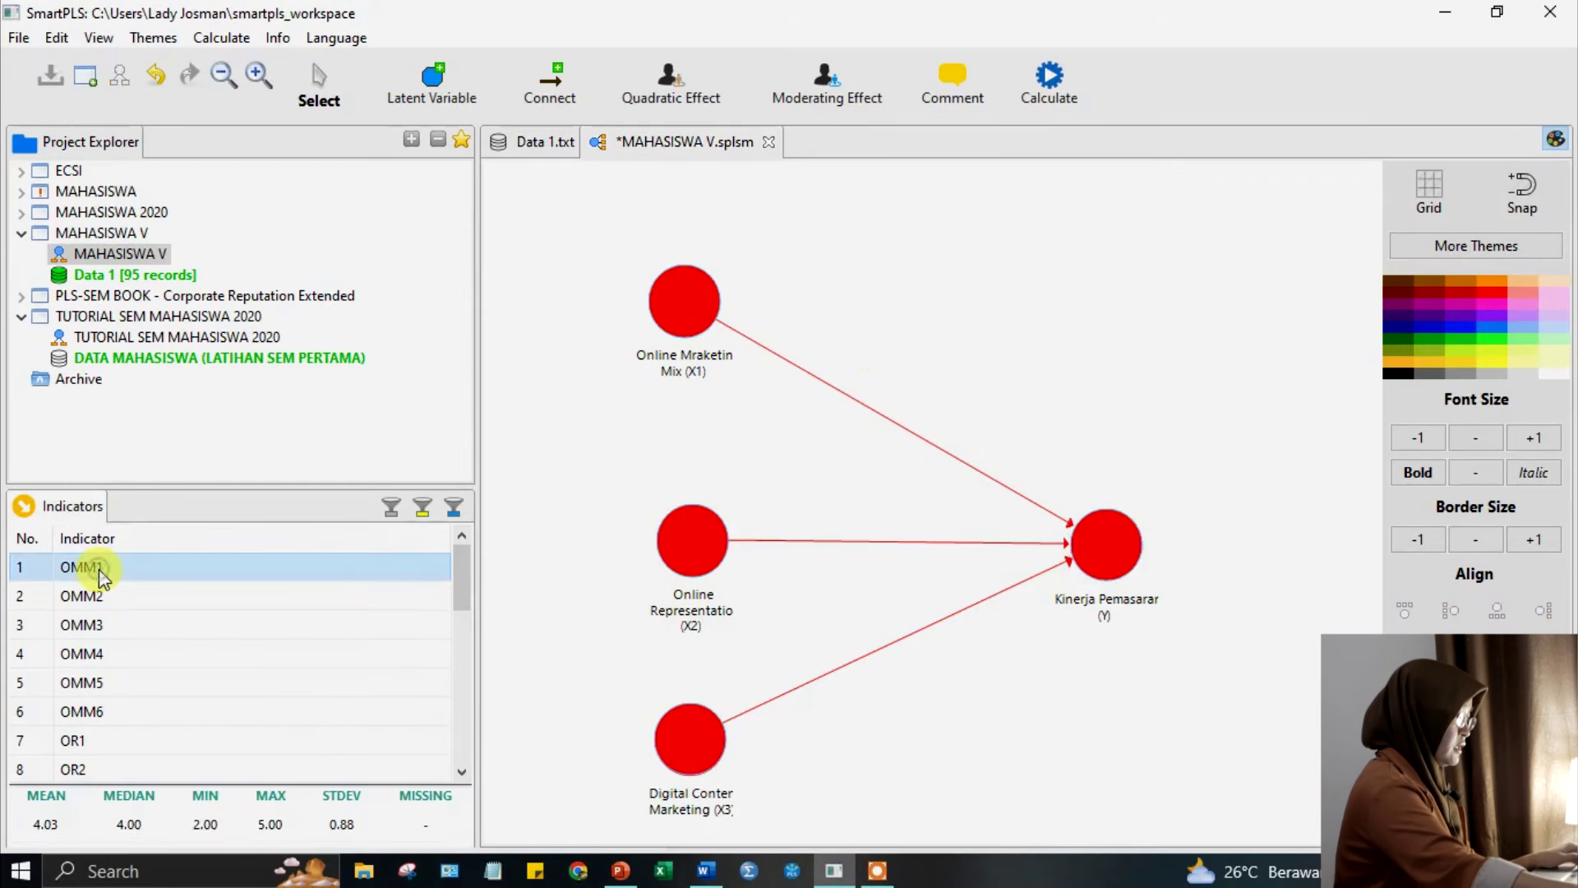
shift+click(100, 712)
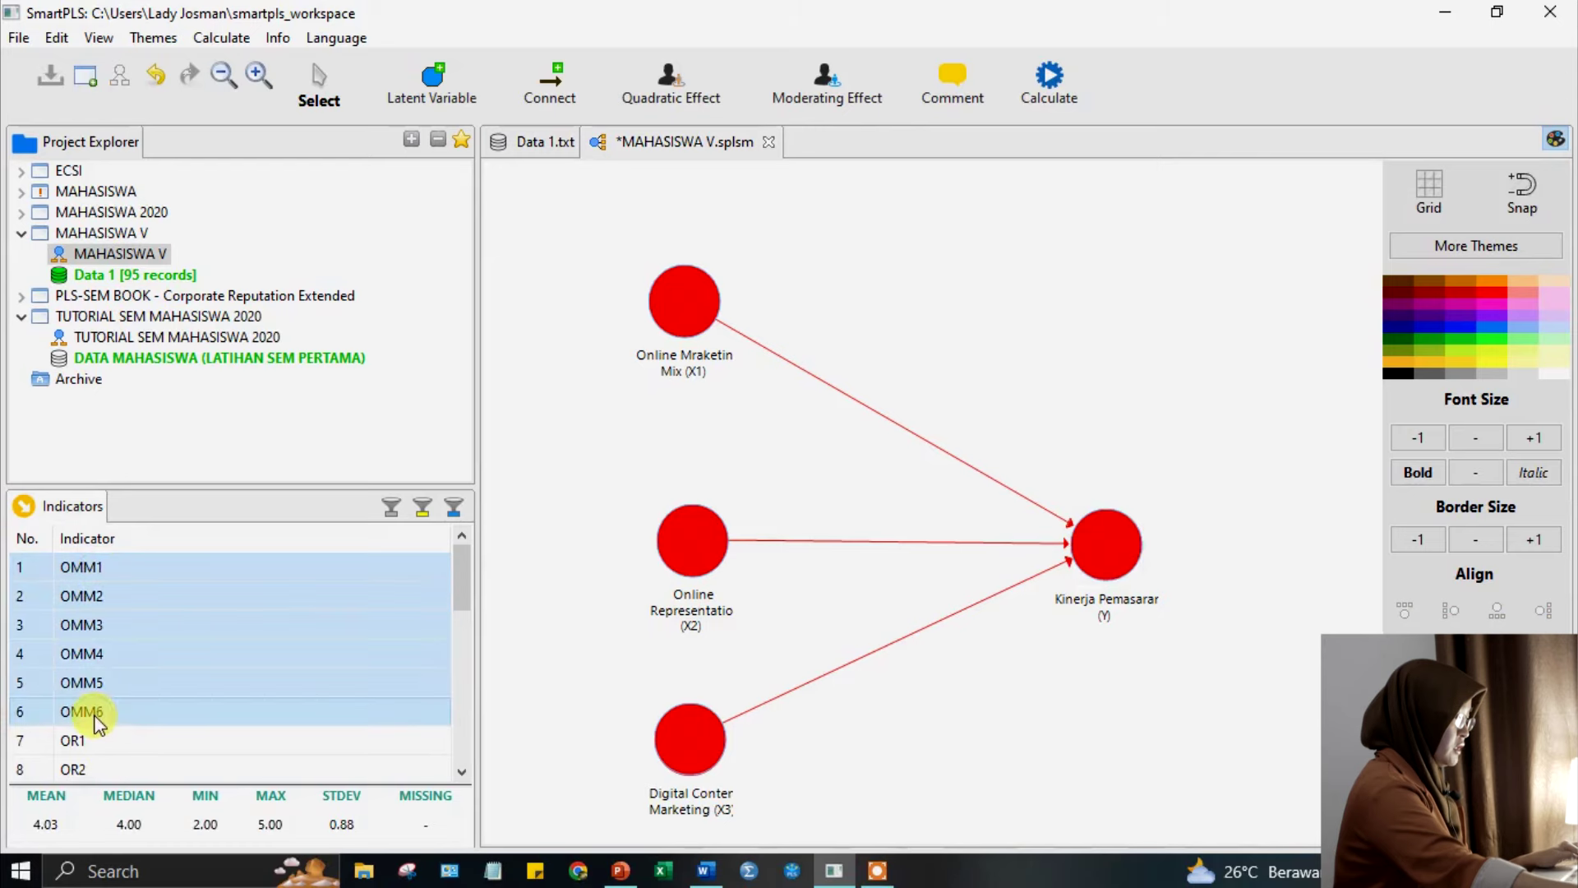
drag(71, 566, 668, 294)
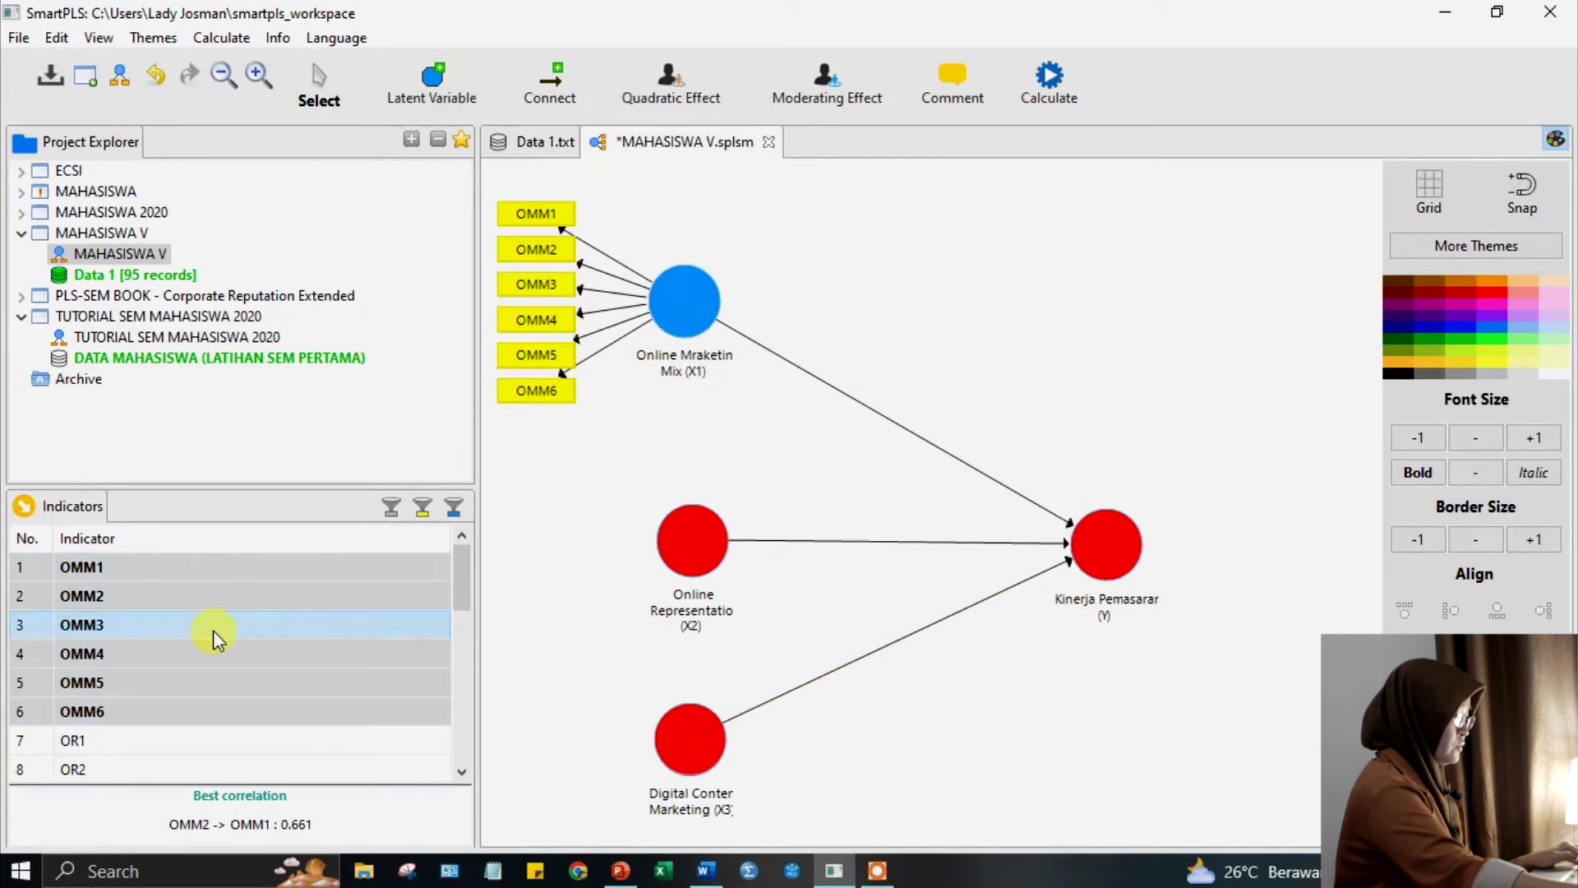
Assign indicators OR1 through OR3 to the Online Representation (X2) latent variable.
scroll(214, 631, down, 2)
scroll(215, 633, up, 1)
click(75, 654)
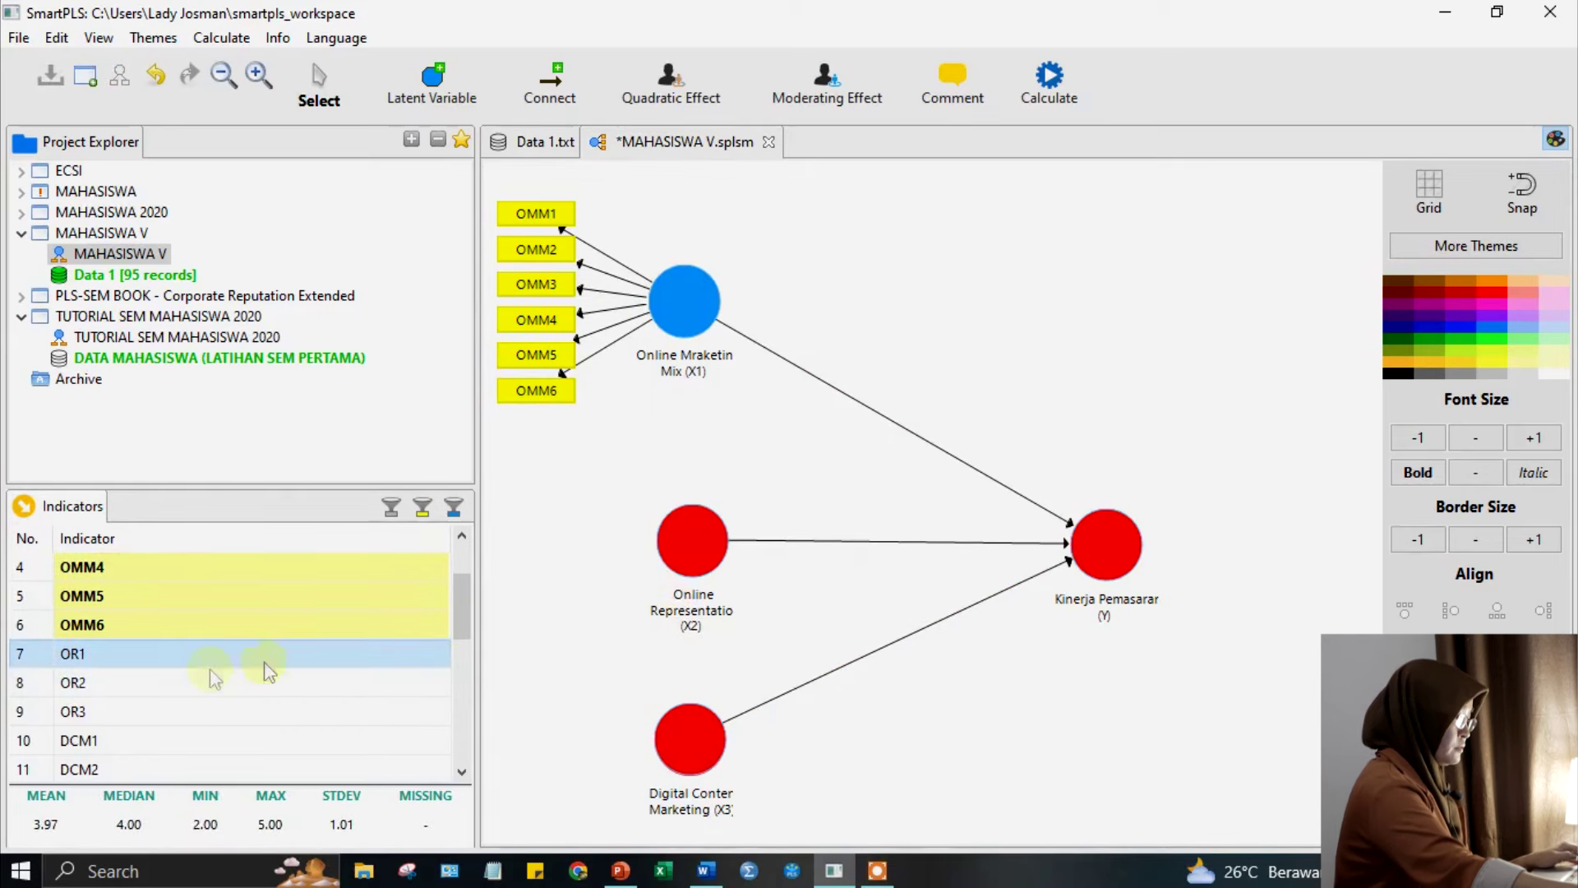
click(73, 687)
click(63, 655)
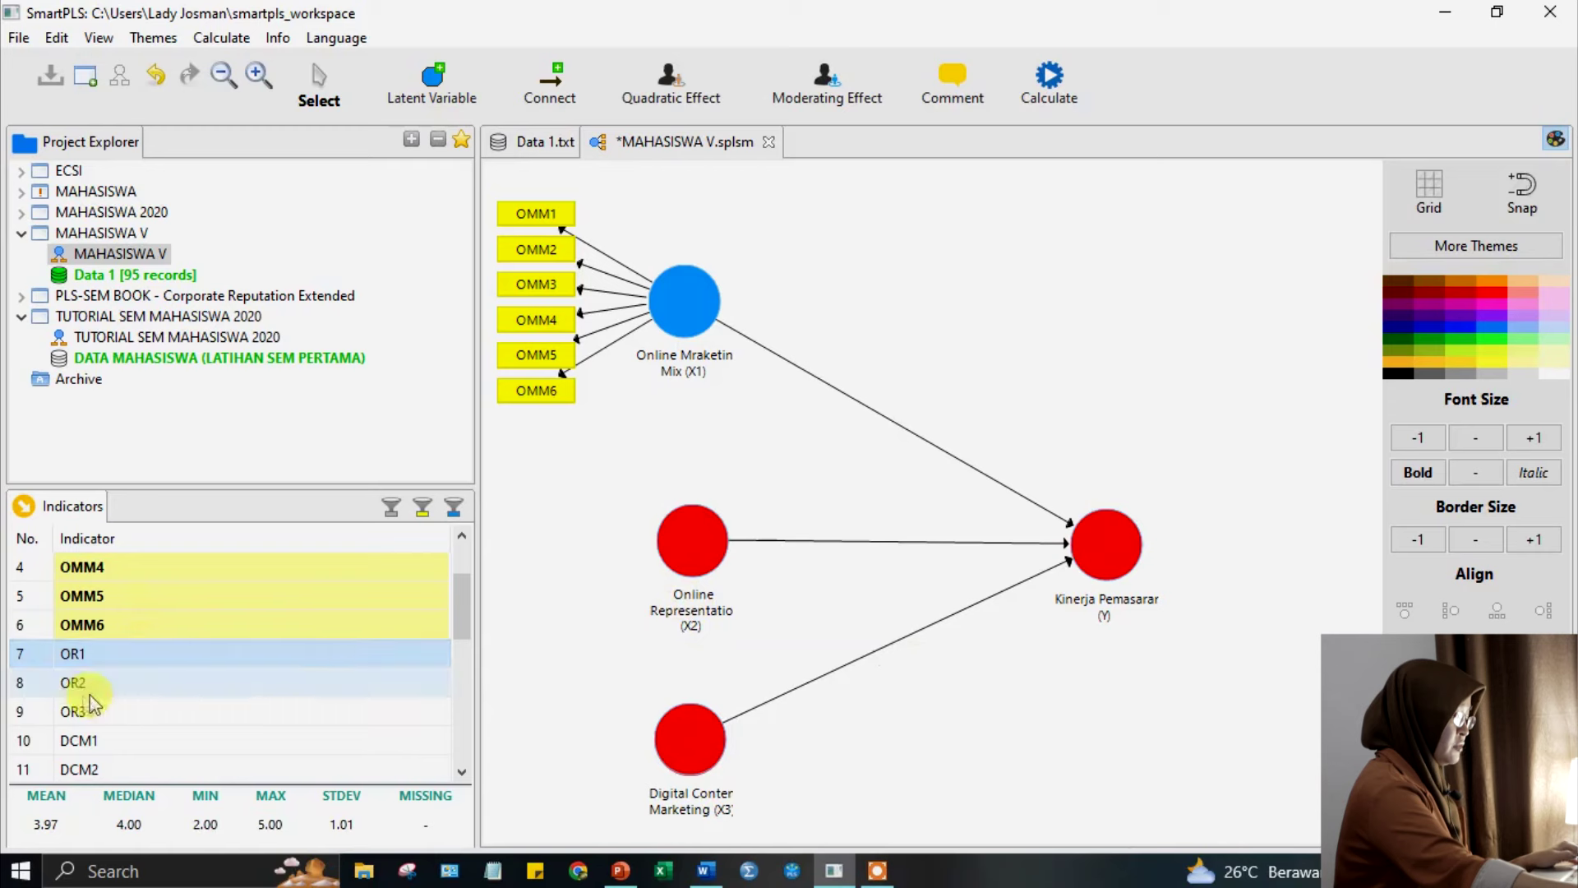
drag(72, 655, 92, 718)
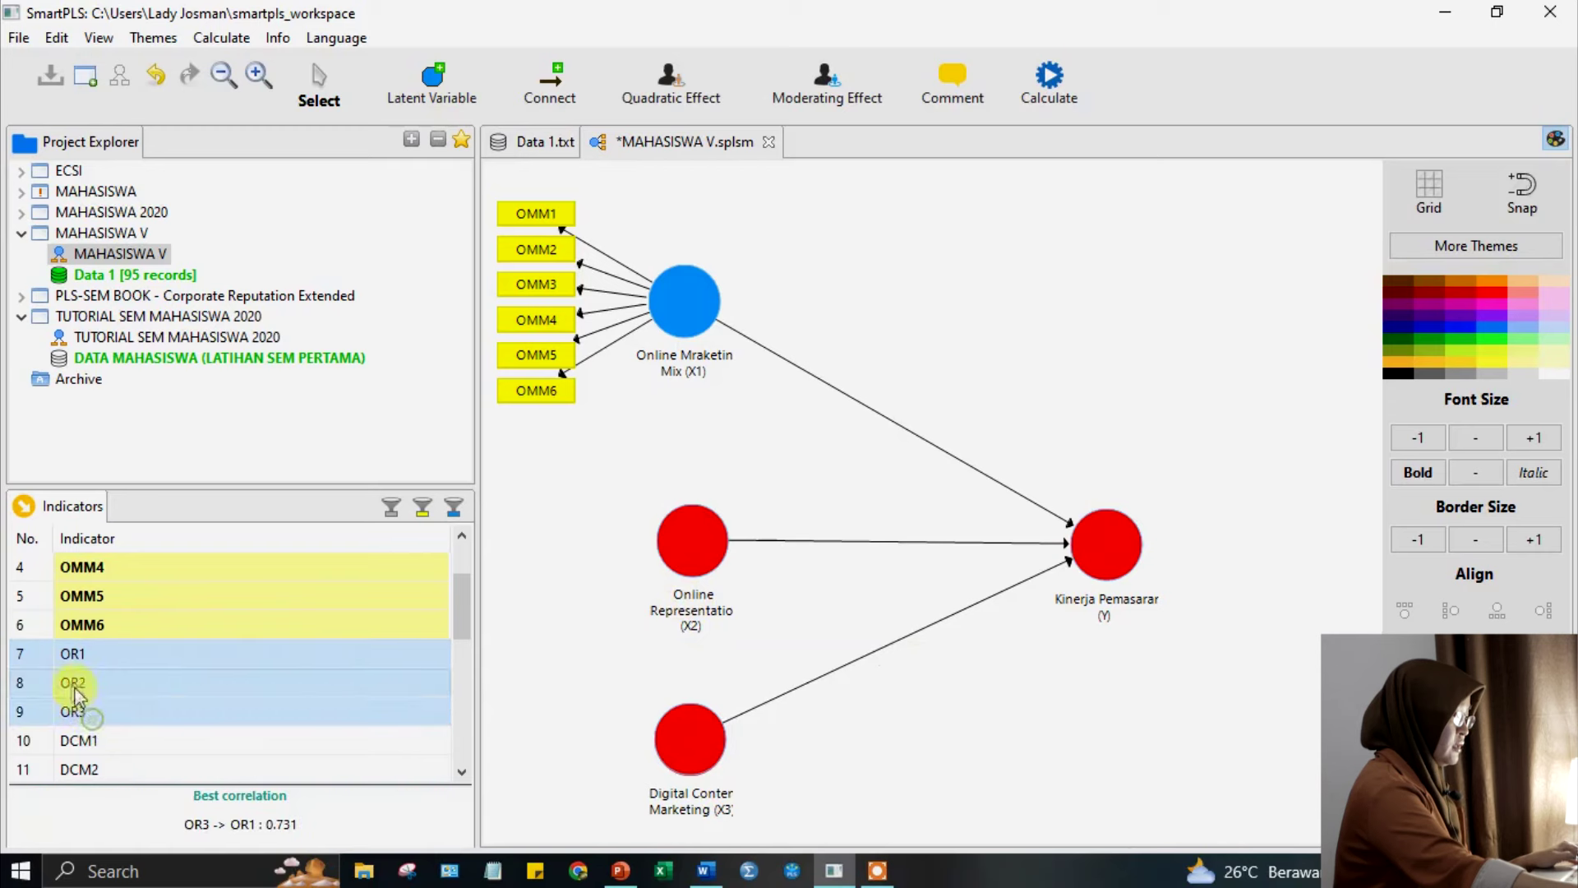
drag(72, 655, 685, 535)
Assign indicators DCM1 through DCM6 to the Digital Content Marketing (X3) latent variable.
scroll(77, 729, down, 1)
click(78, 653)
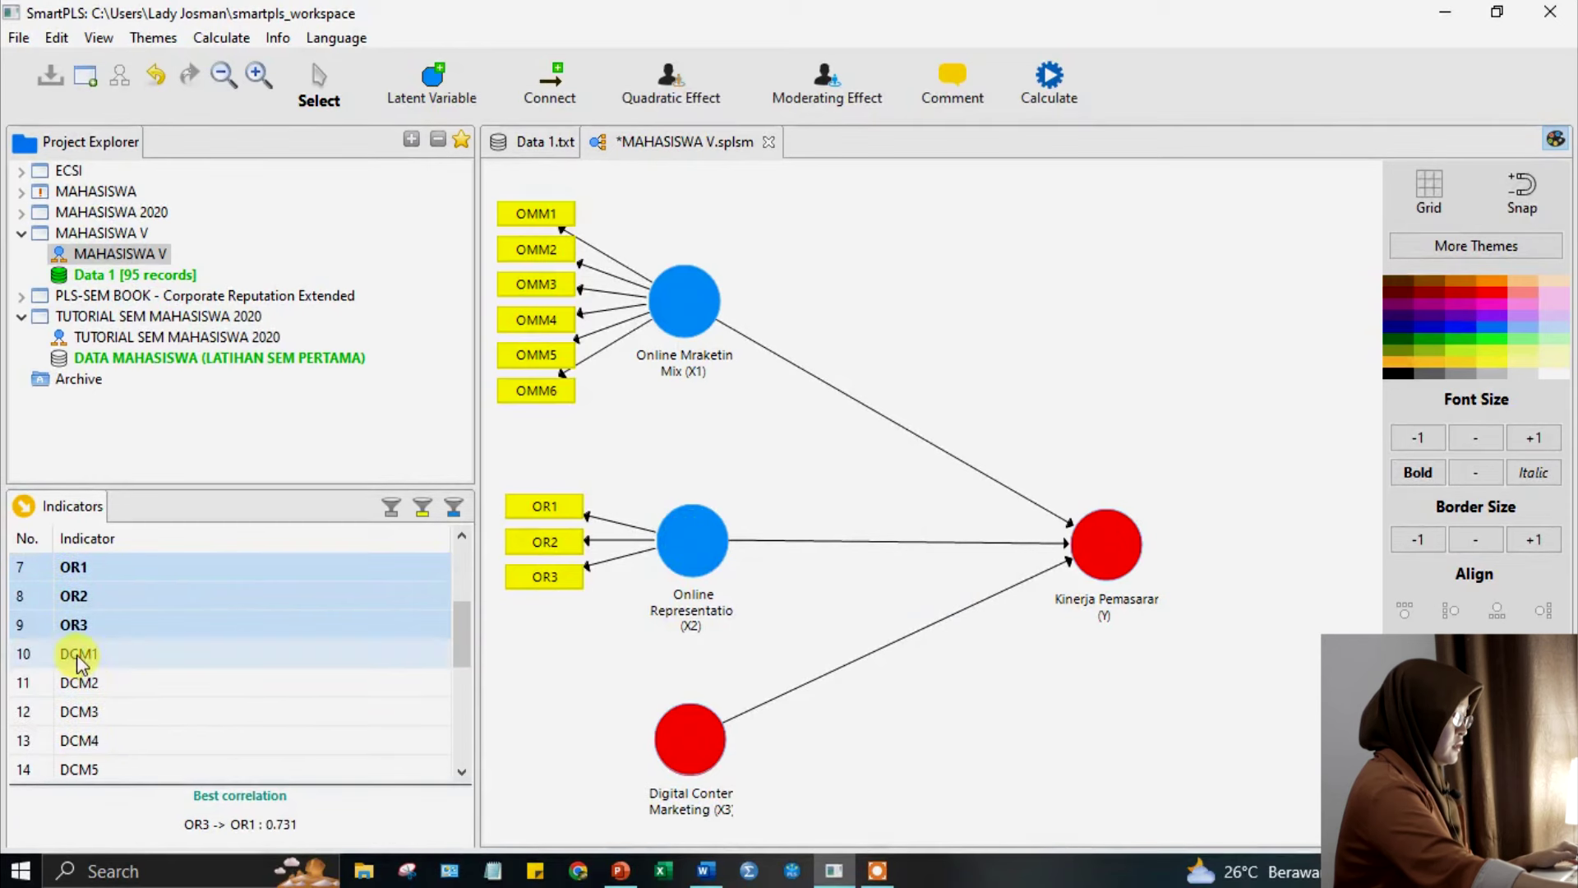
scroll(128, 693, down, 1)
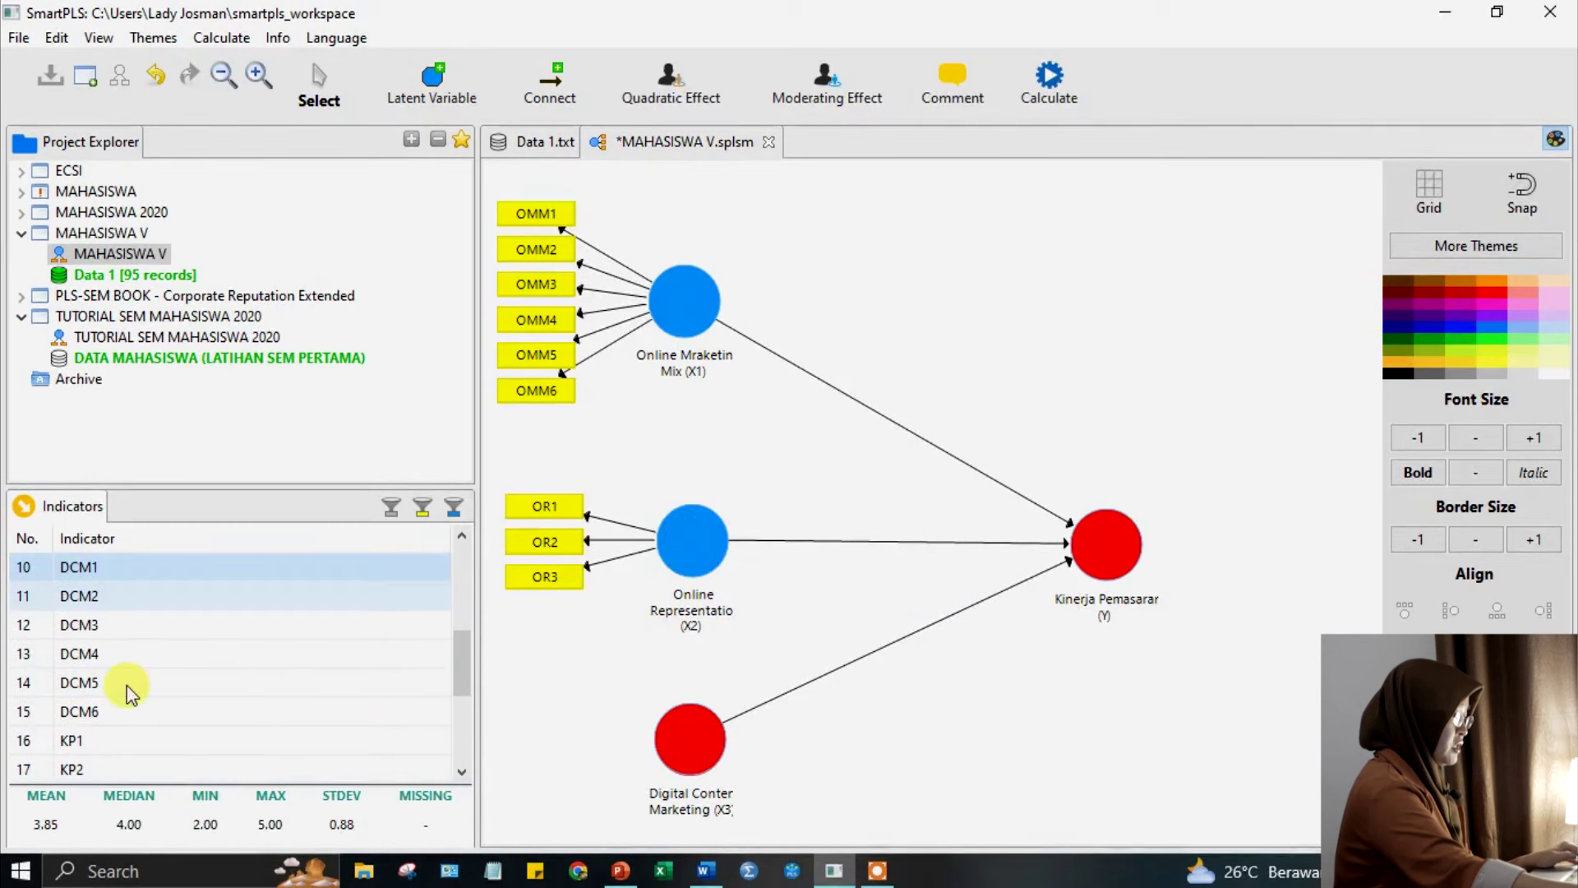
shift+click(79, 709)
drag(78, 568, 697, 728)
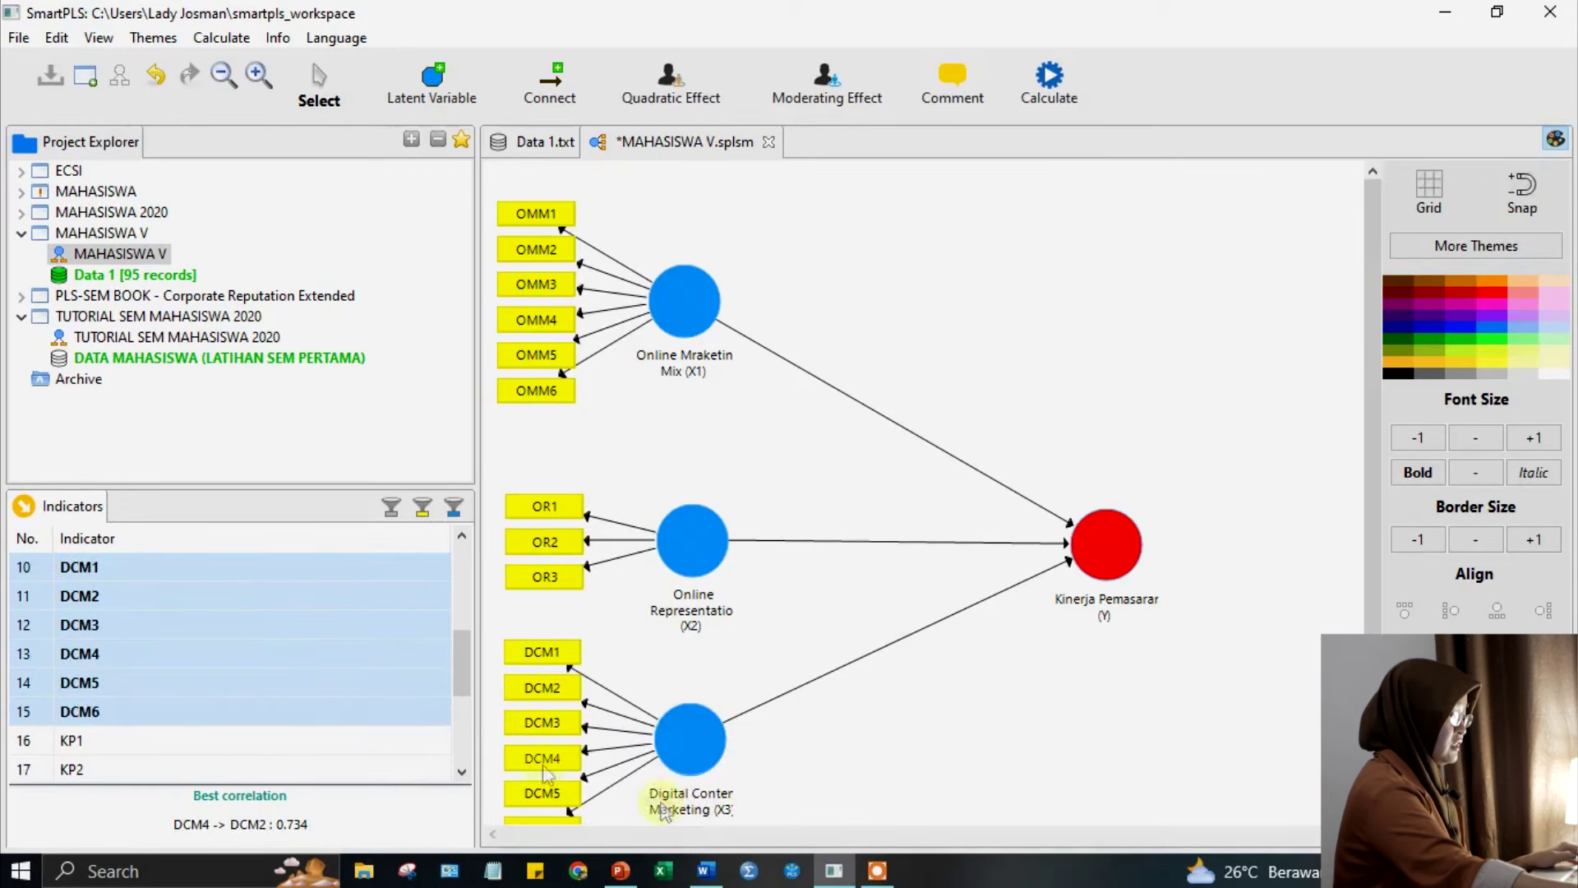
Assign indicators KP1 through KP8 to the Kinerja Pemasaran (Y) latent variable.
scroll(97, 727, down, 1)
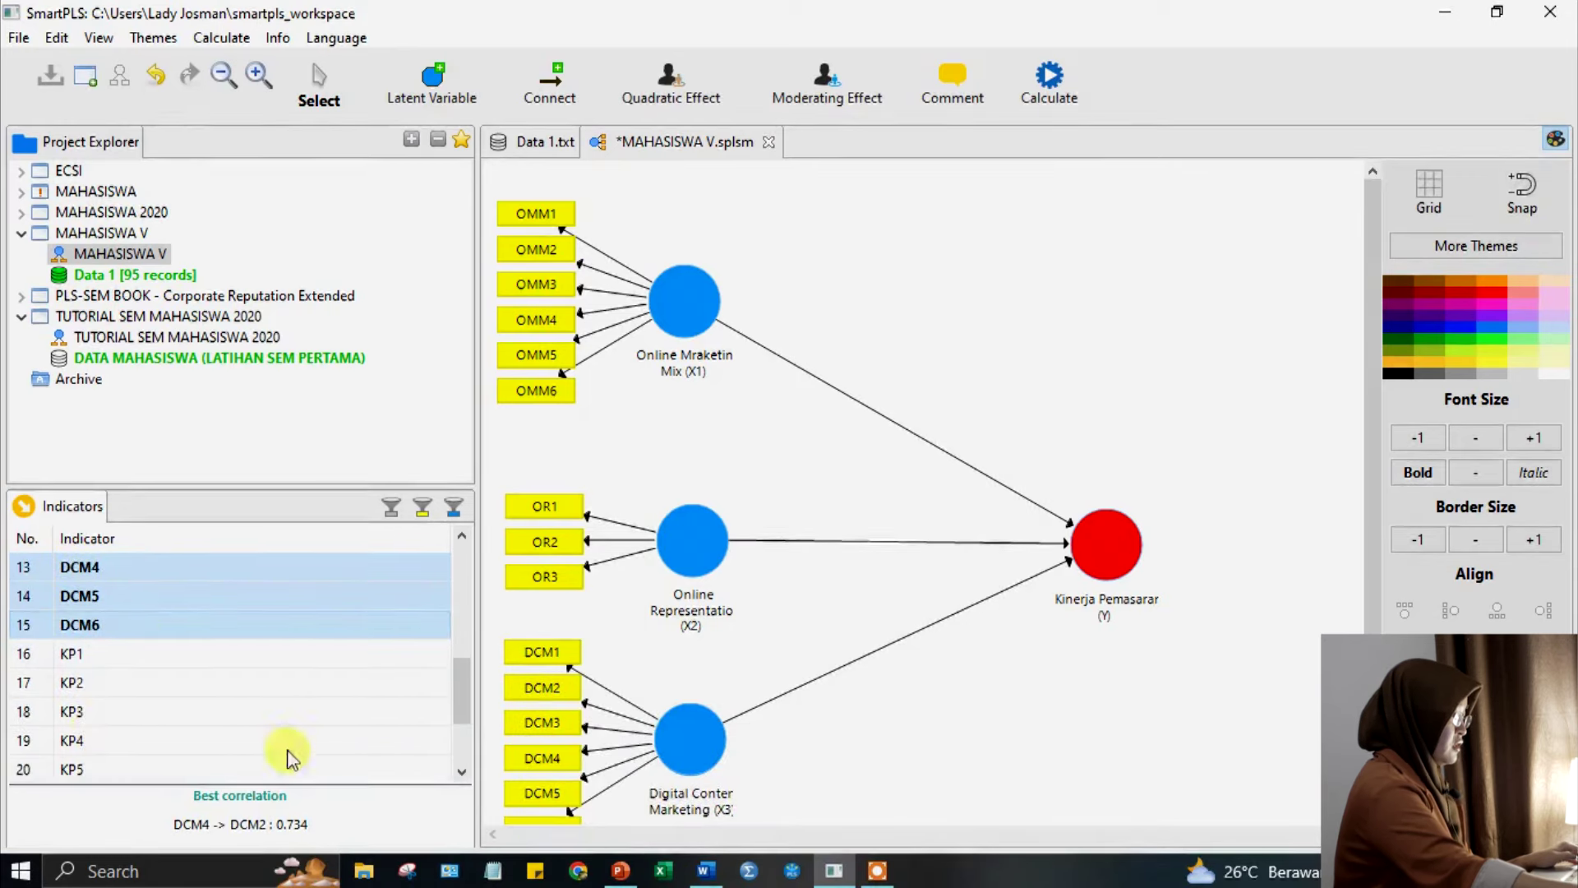
click(80, 649)
scroll(116, 687, down, 4)
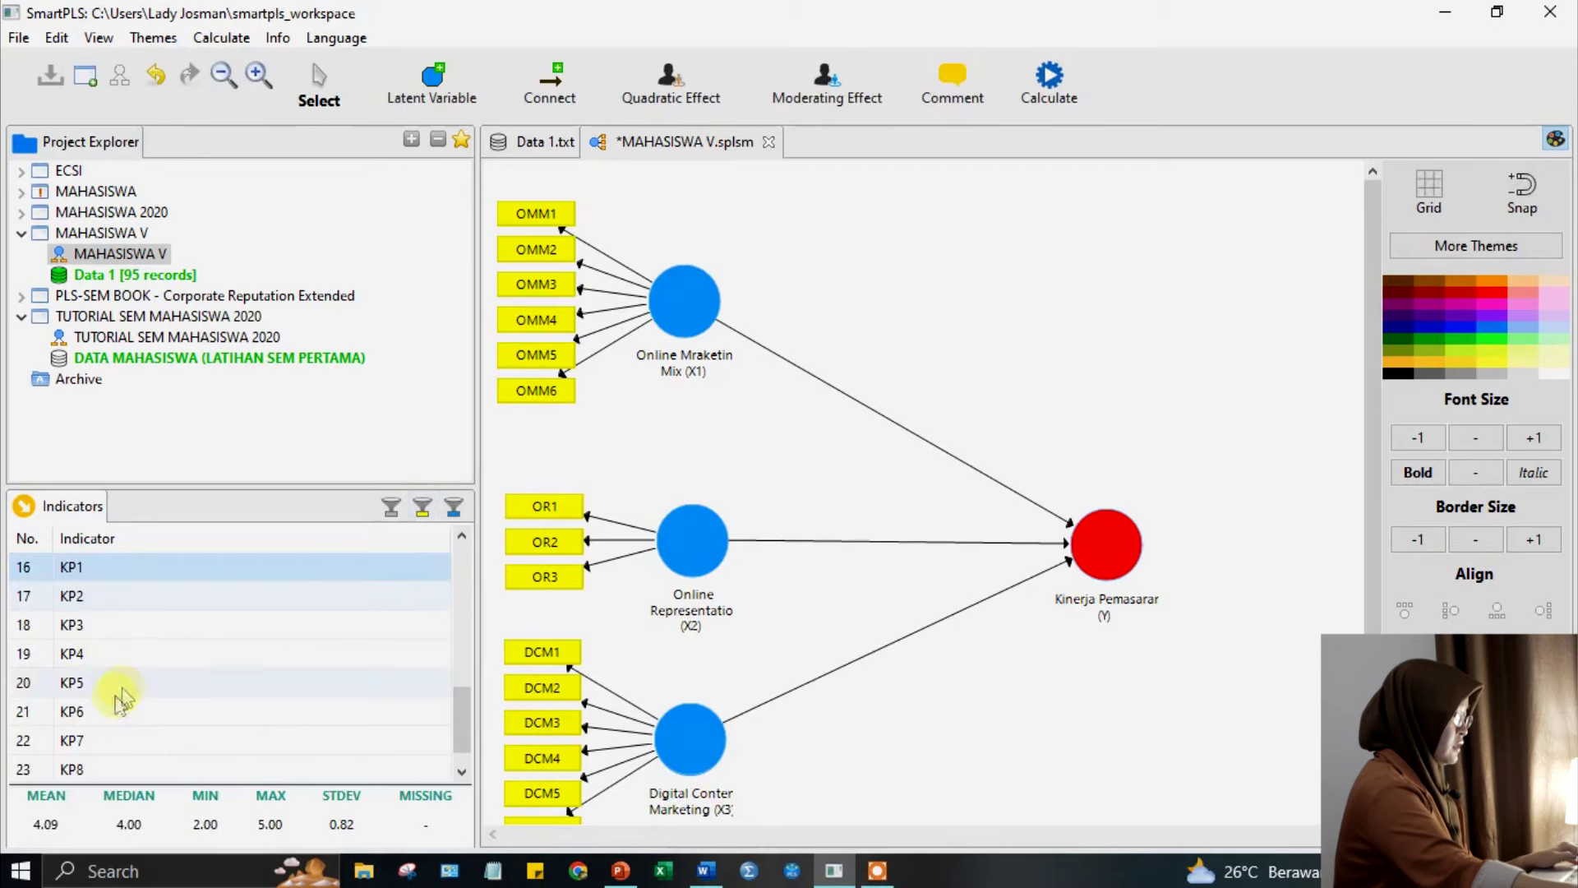
shift+click(71, 740)
drag(67, 567, 1124, 544)
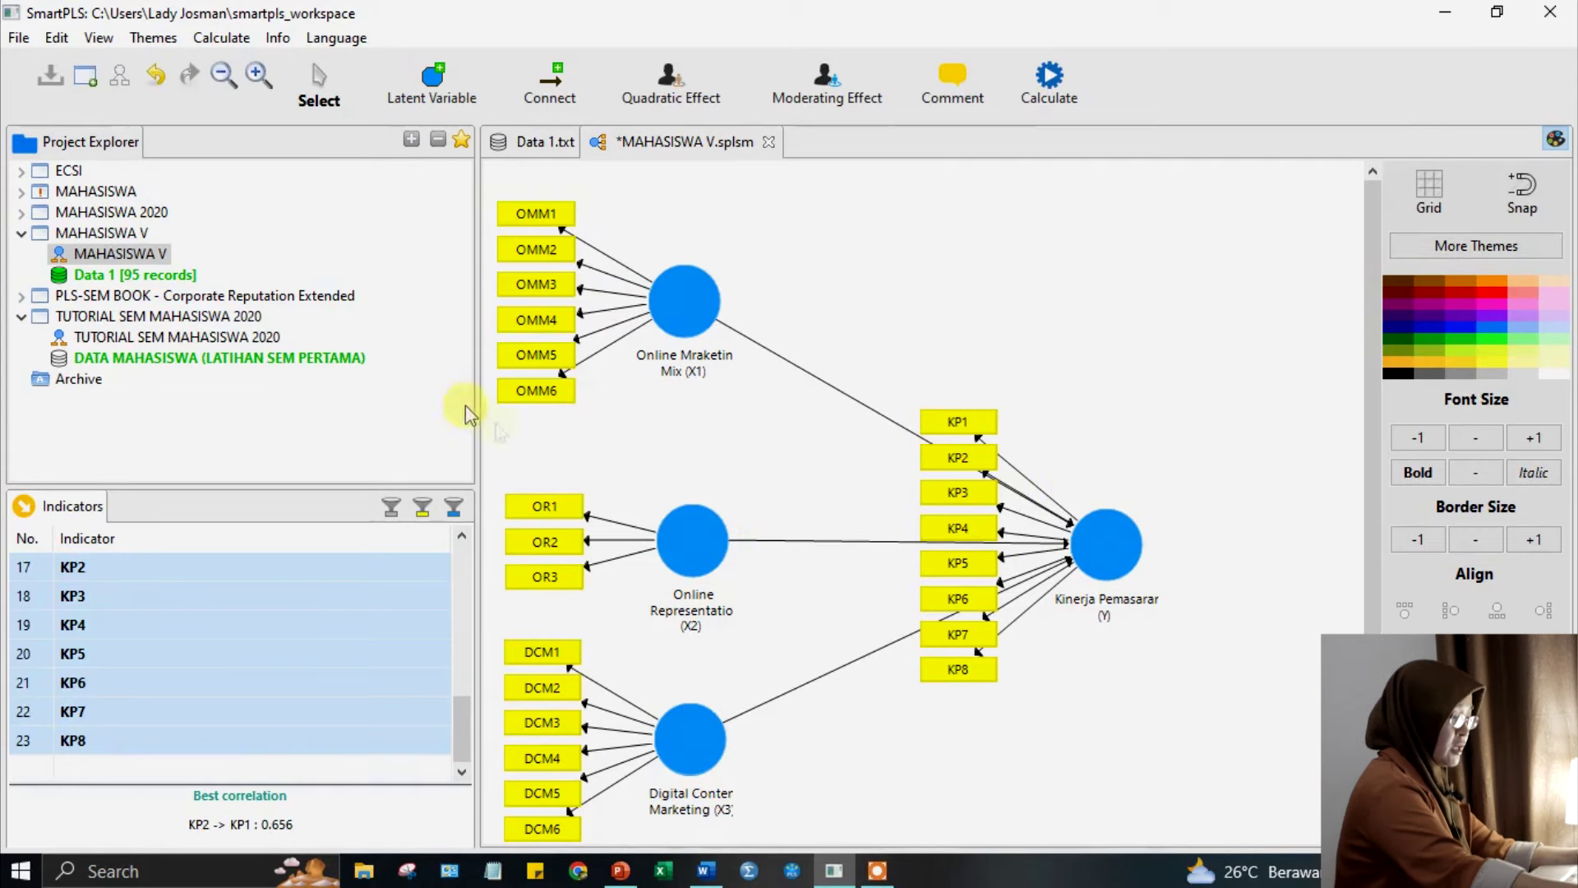
click(1113, 551)
right_click(1114, 550)
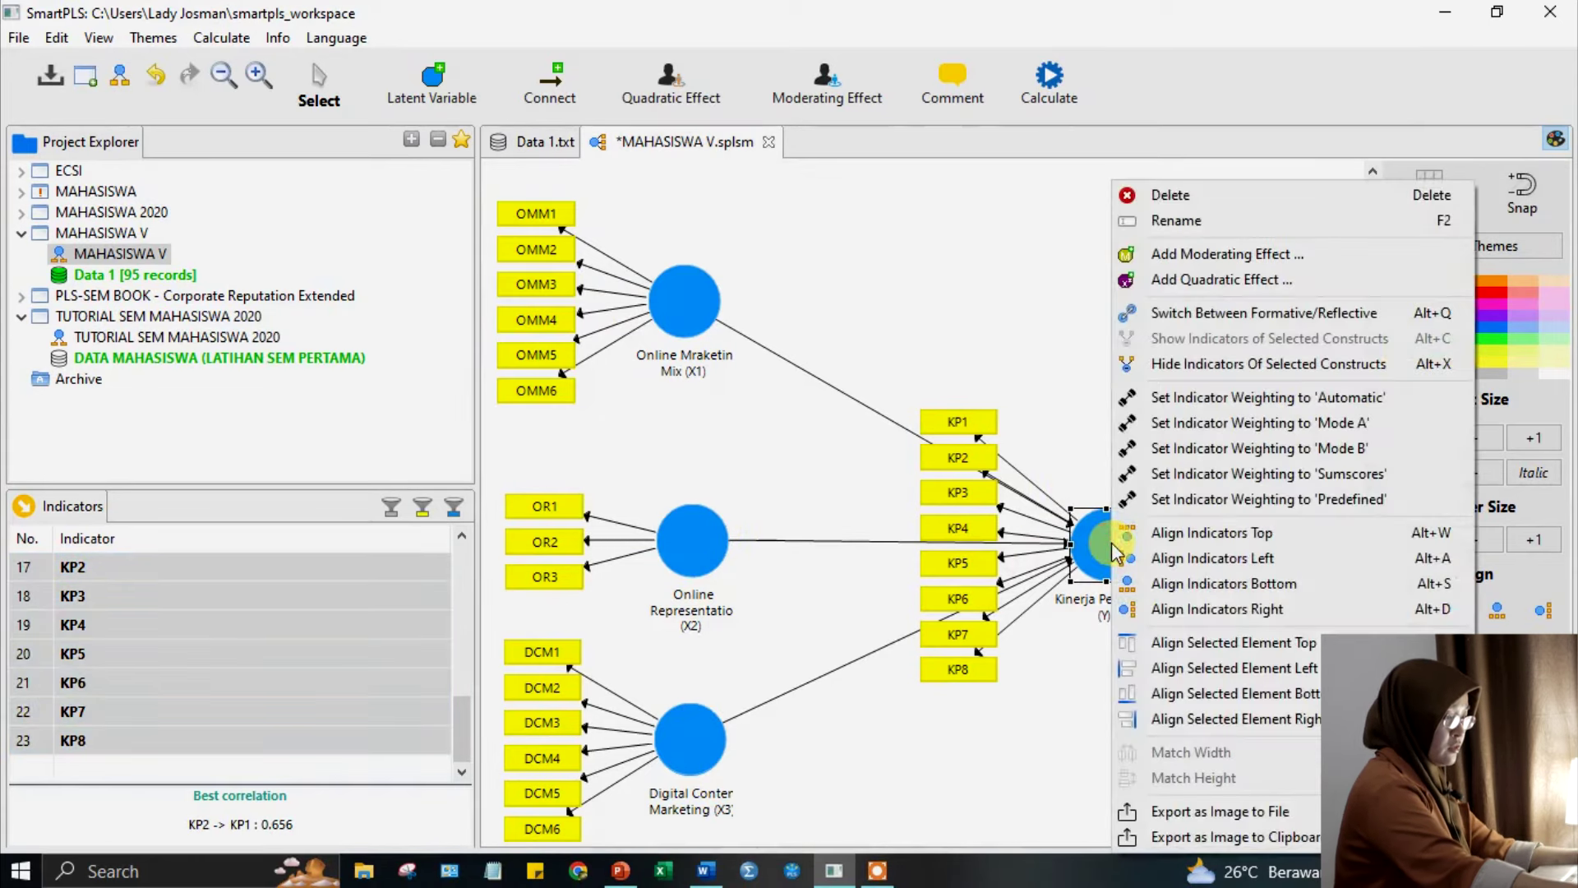
click(1075, 673)
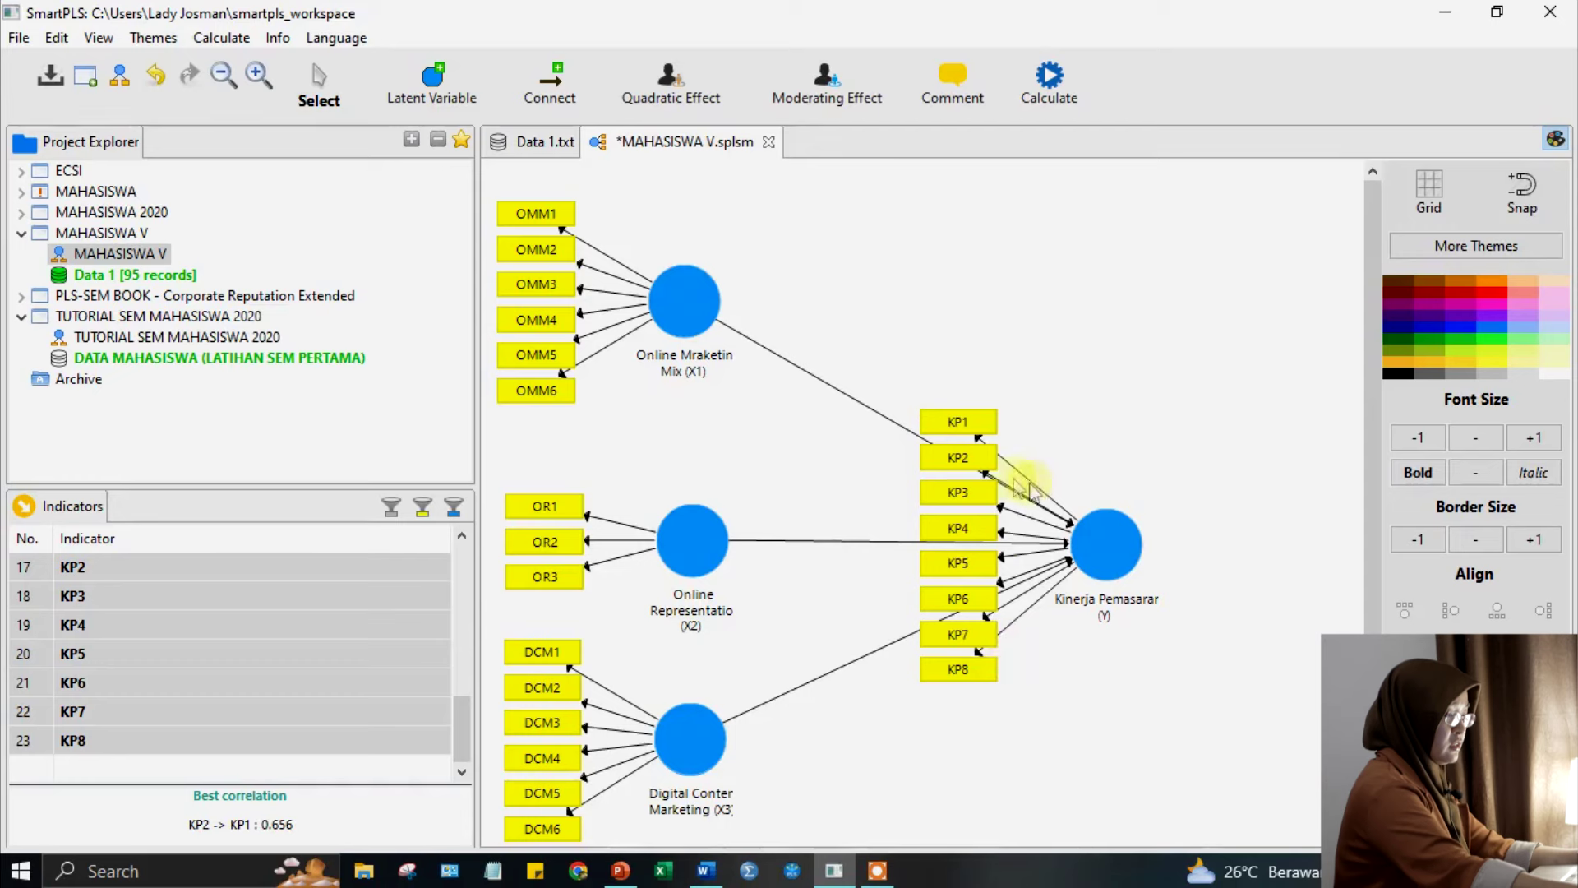
Align the KP1 to KP8 indicators along the right side of the Kinerja Pemasaran (Y) latent variable.
click(1093, 546)
click(1144, 590)
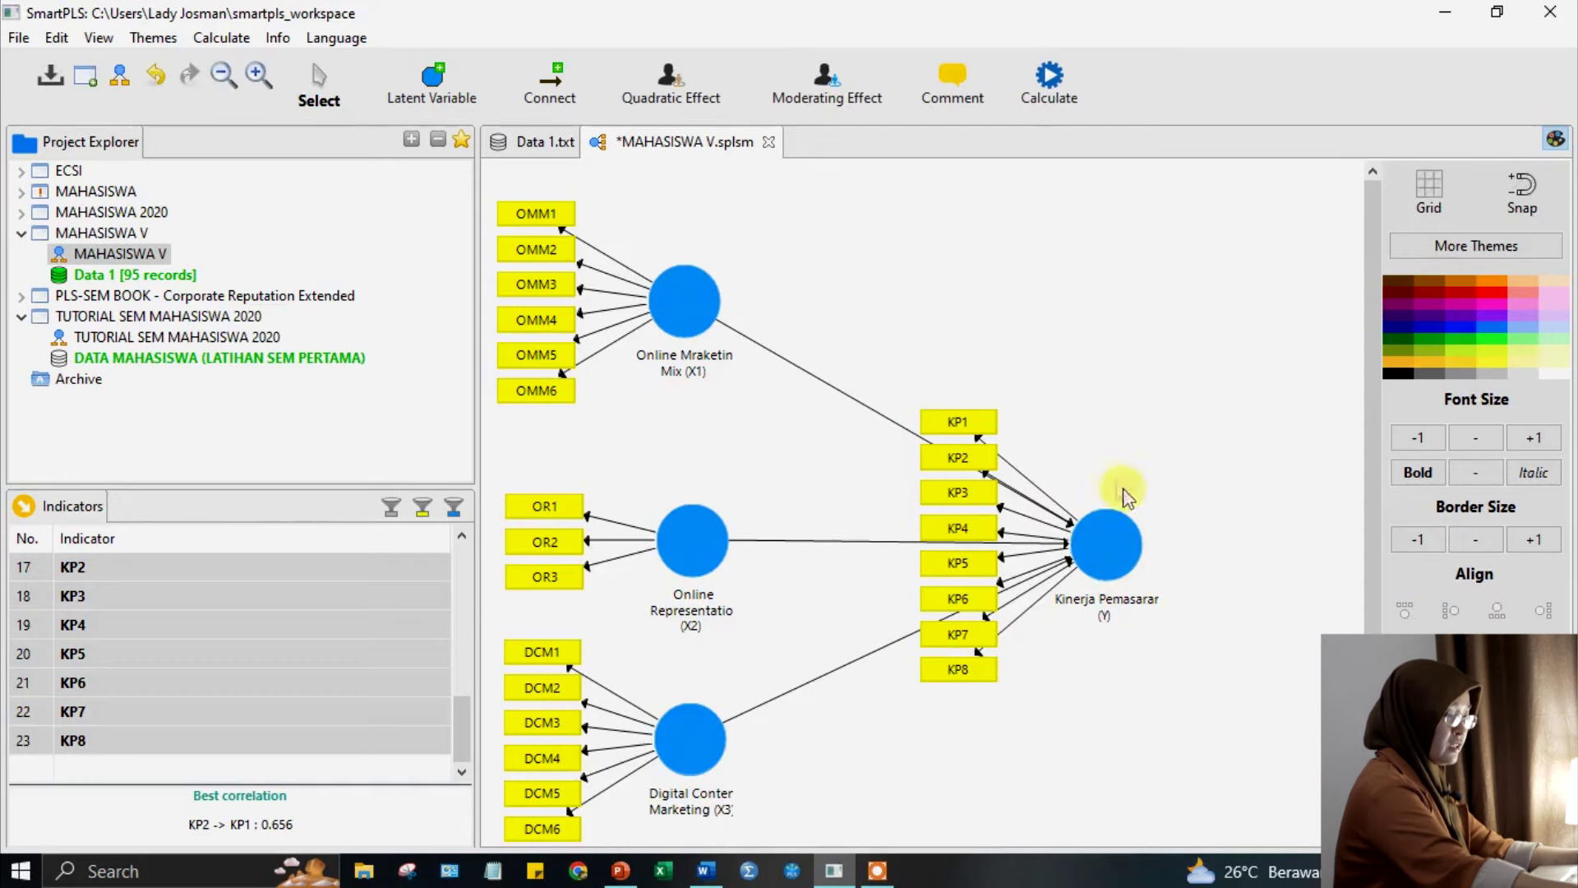
right_click(1106, 545)
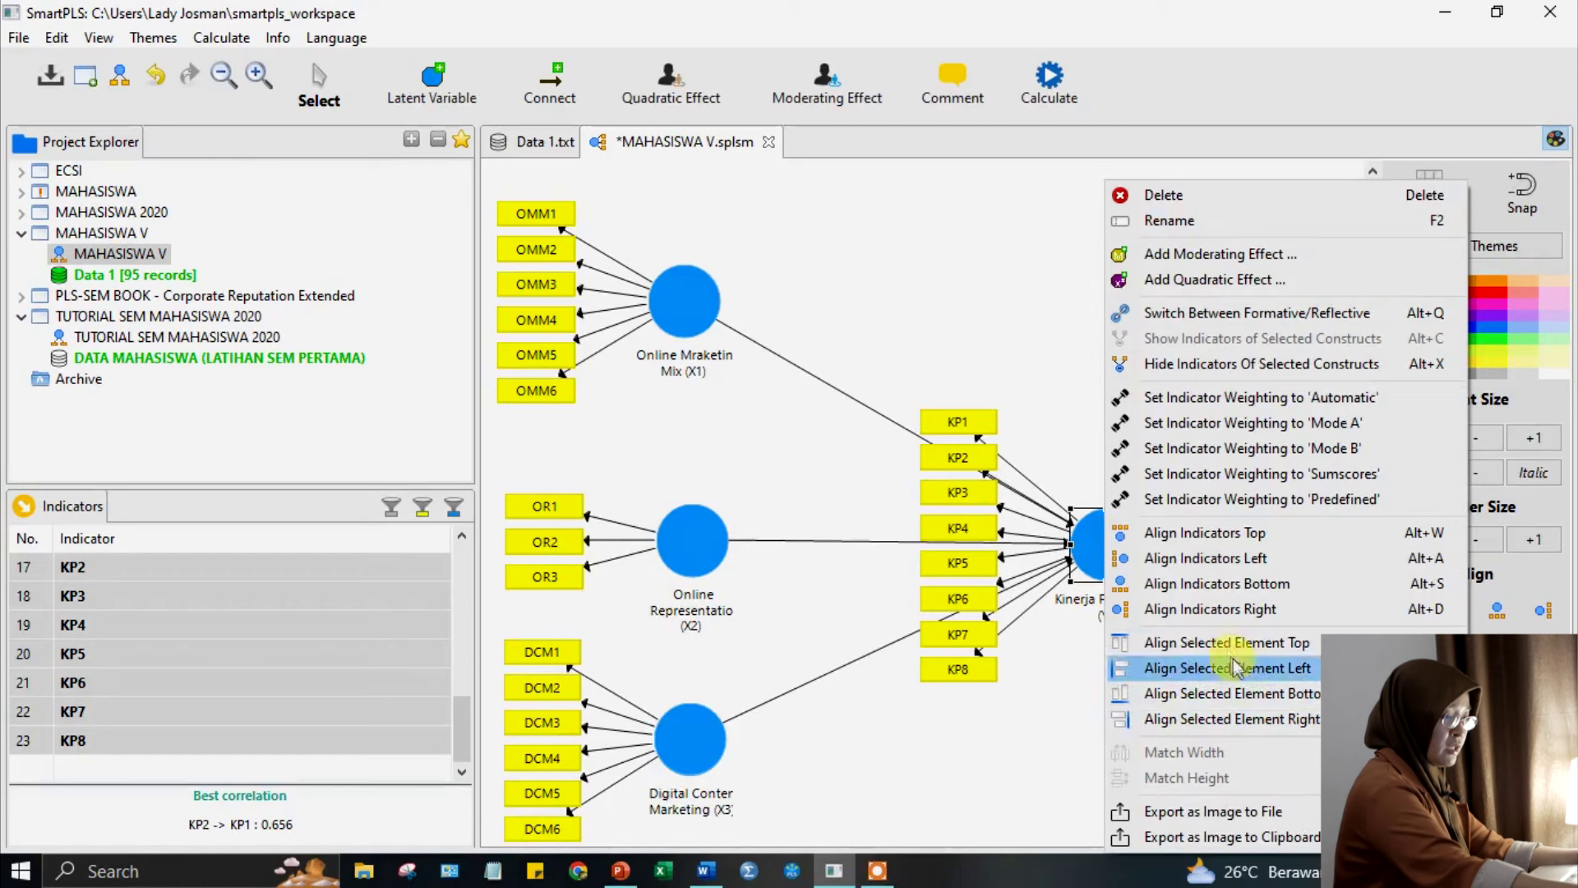
click(1208, 609)
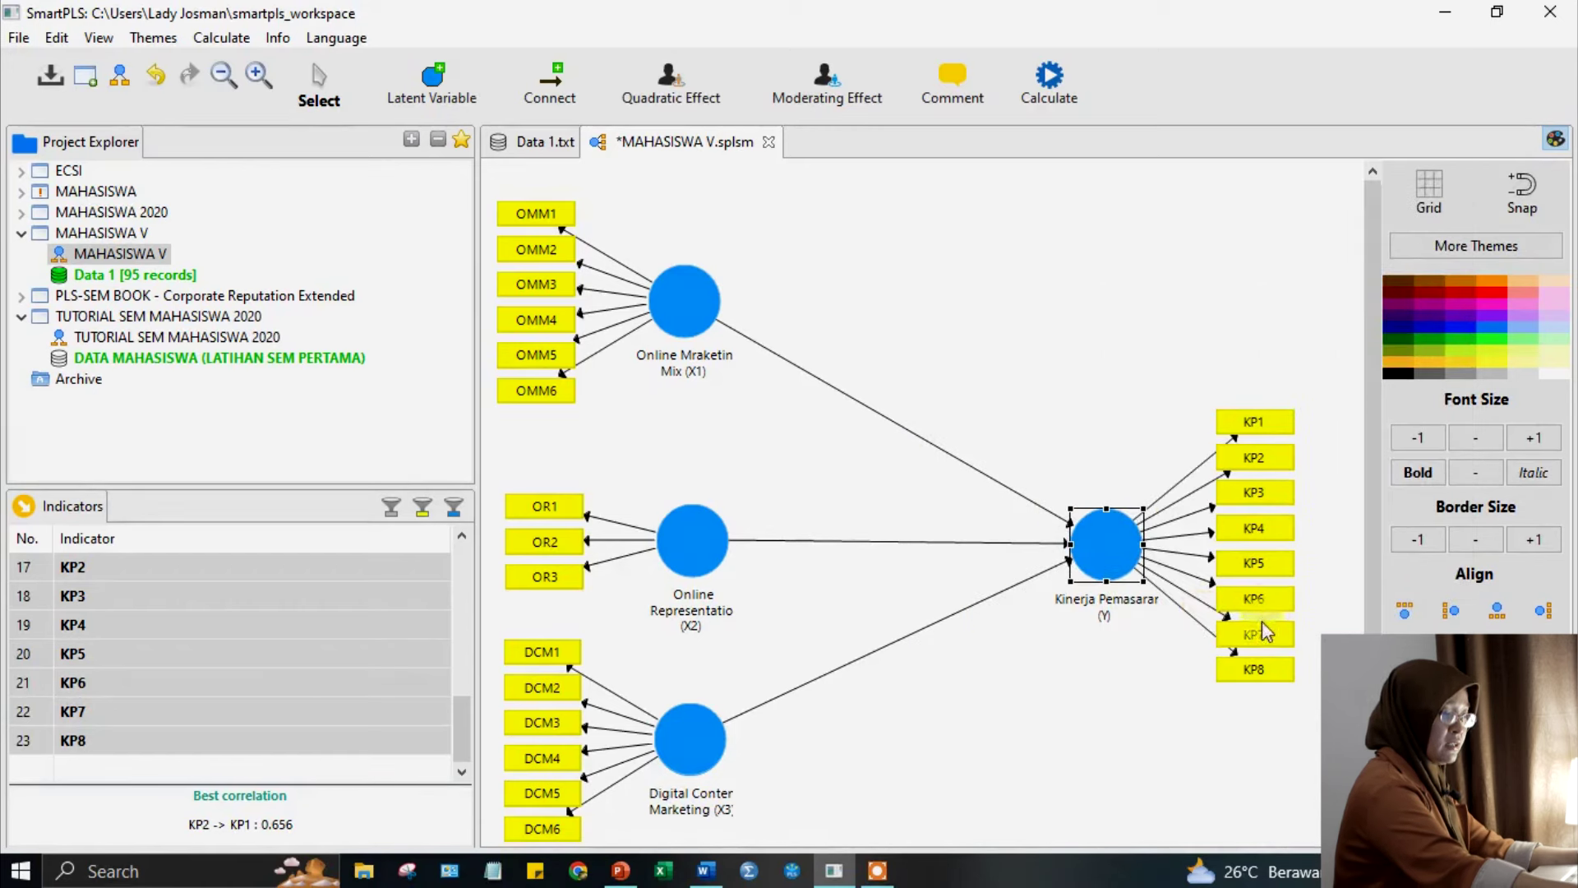
click(1092, 750)
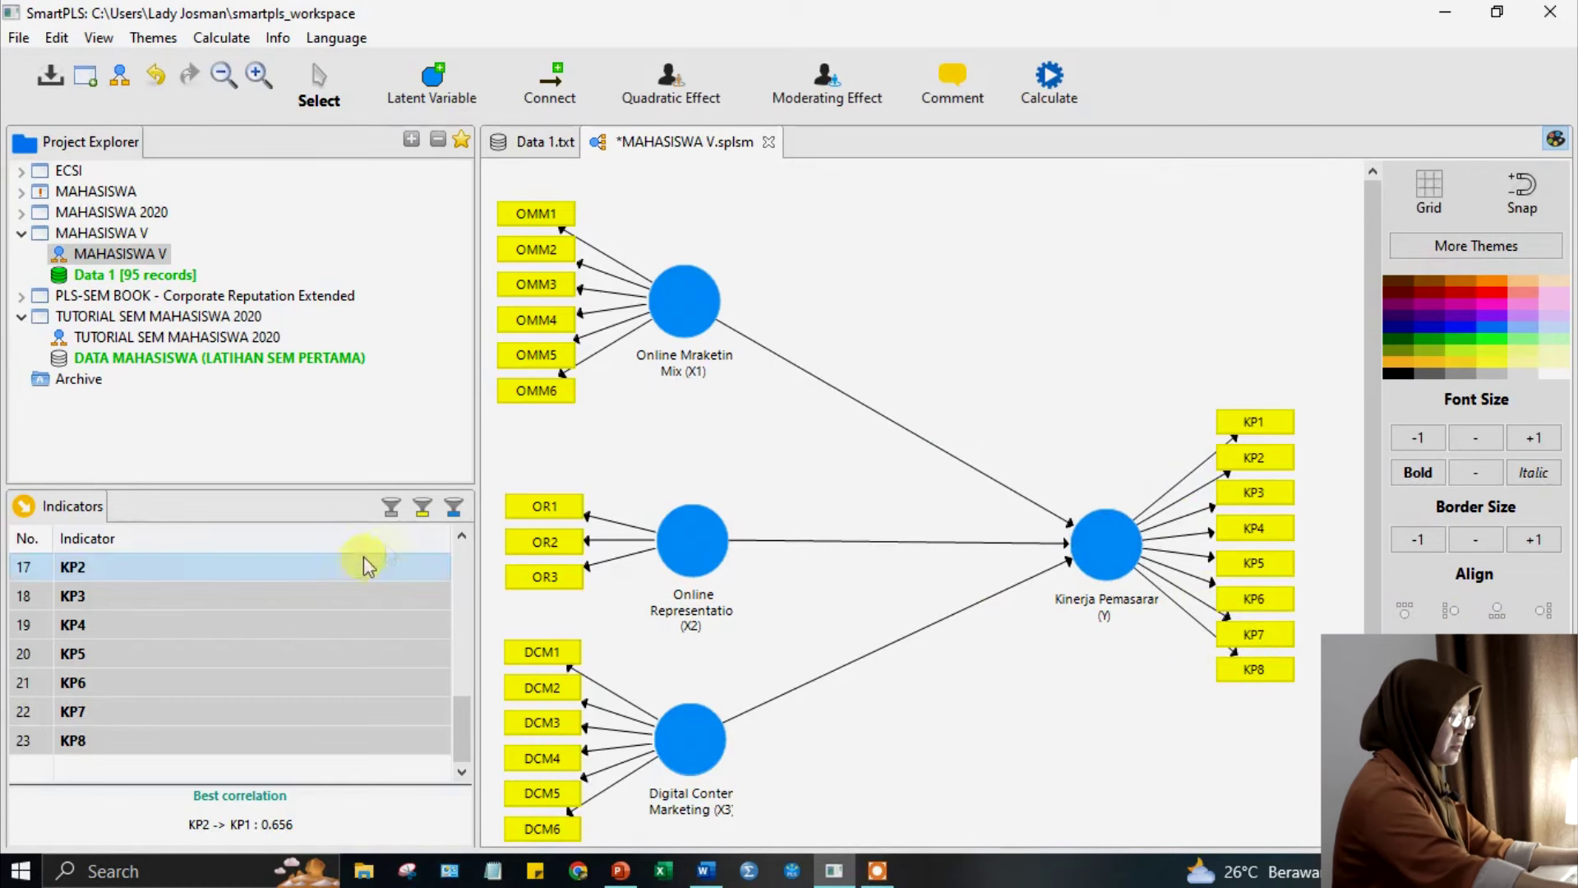
click(531, 510)
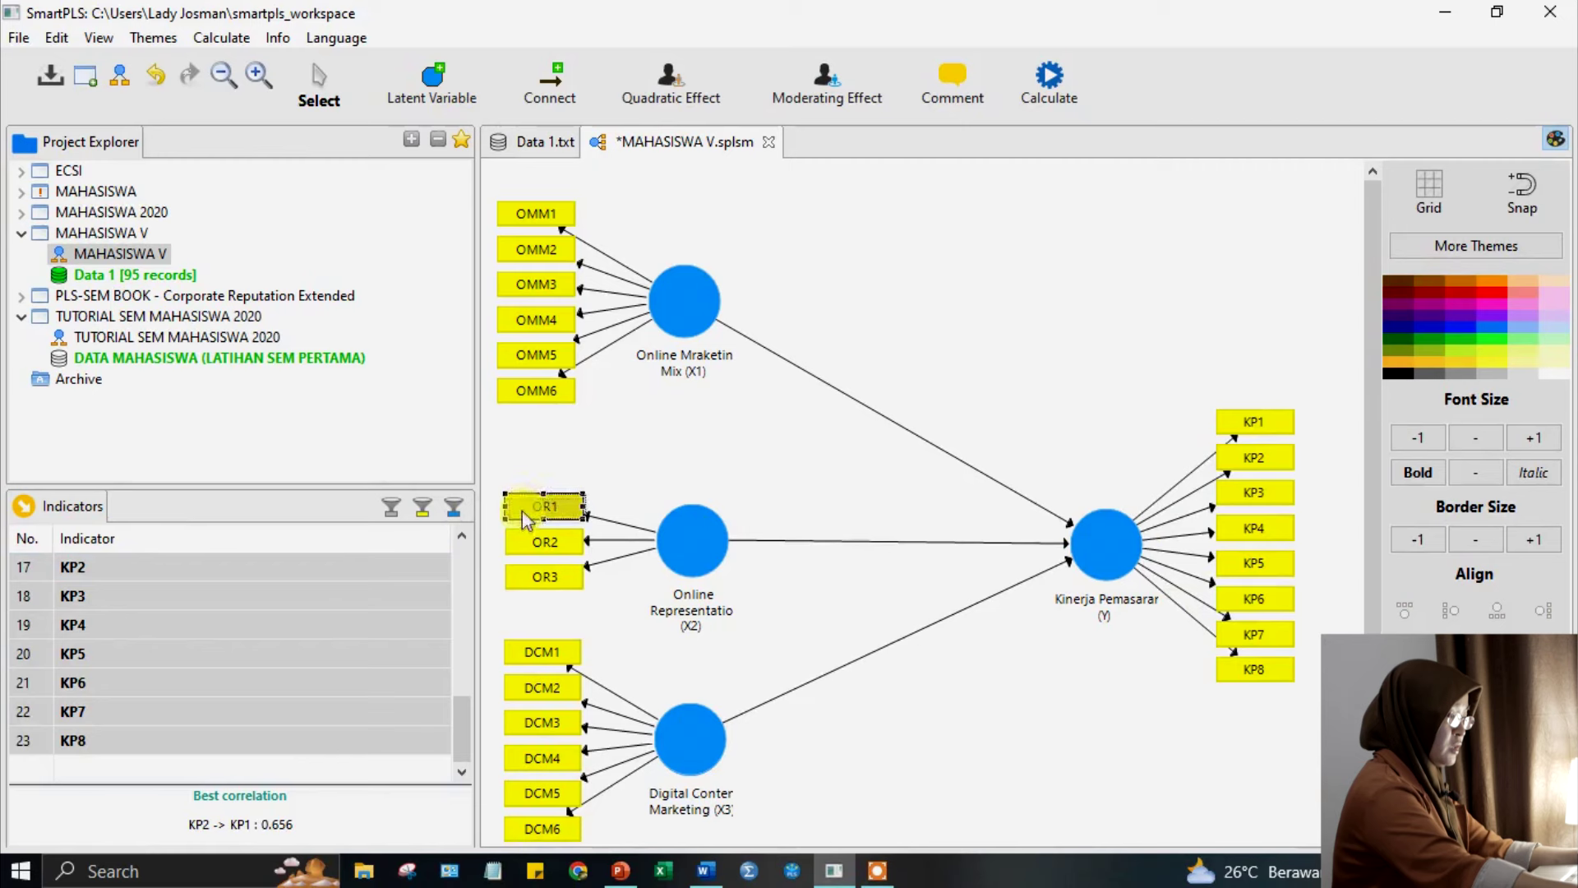
click(988, 375)
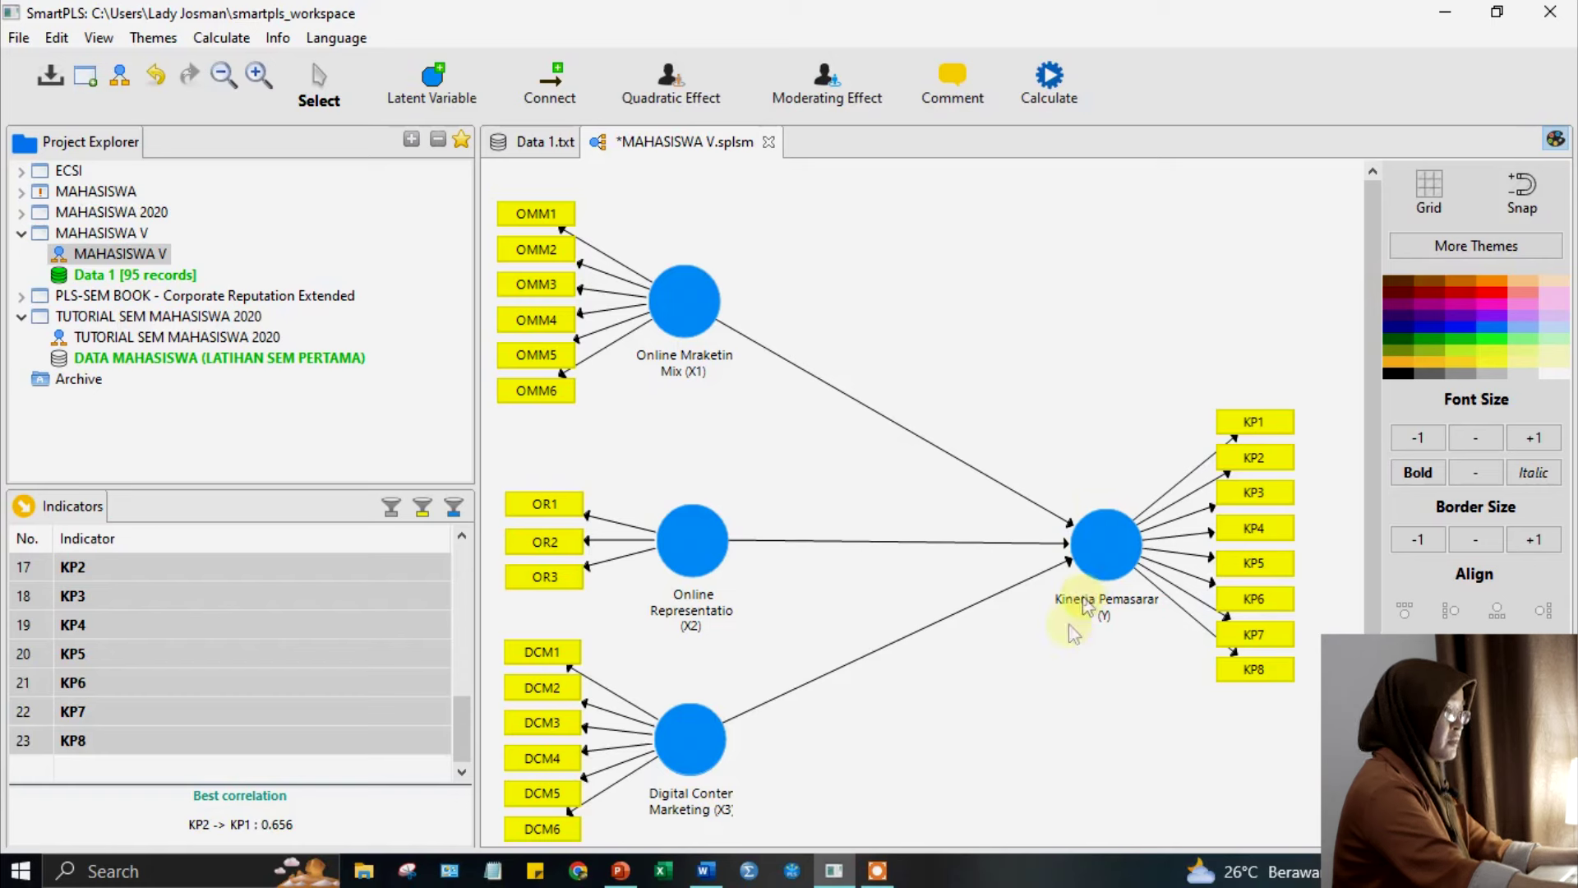
Run the PLS Algorithm with the Path weighting scheme, 300 maximum iterations and a stop criterion of 7.
click(237, 39)
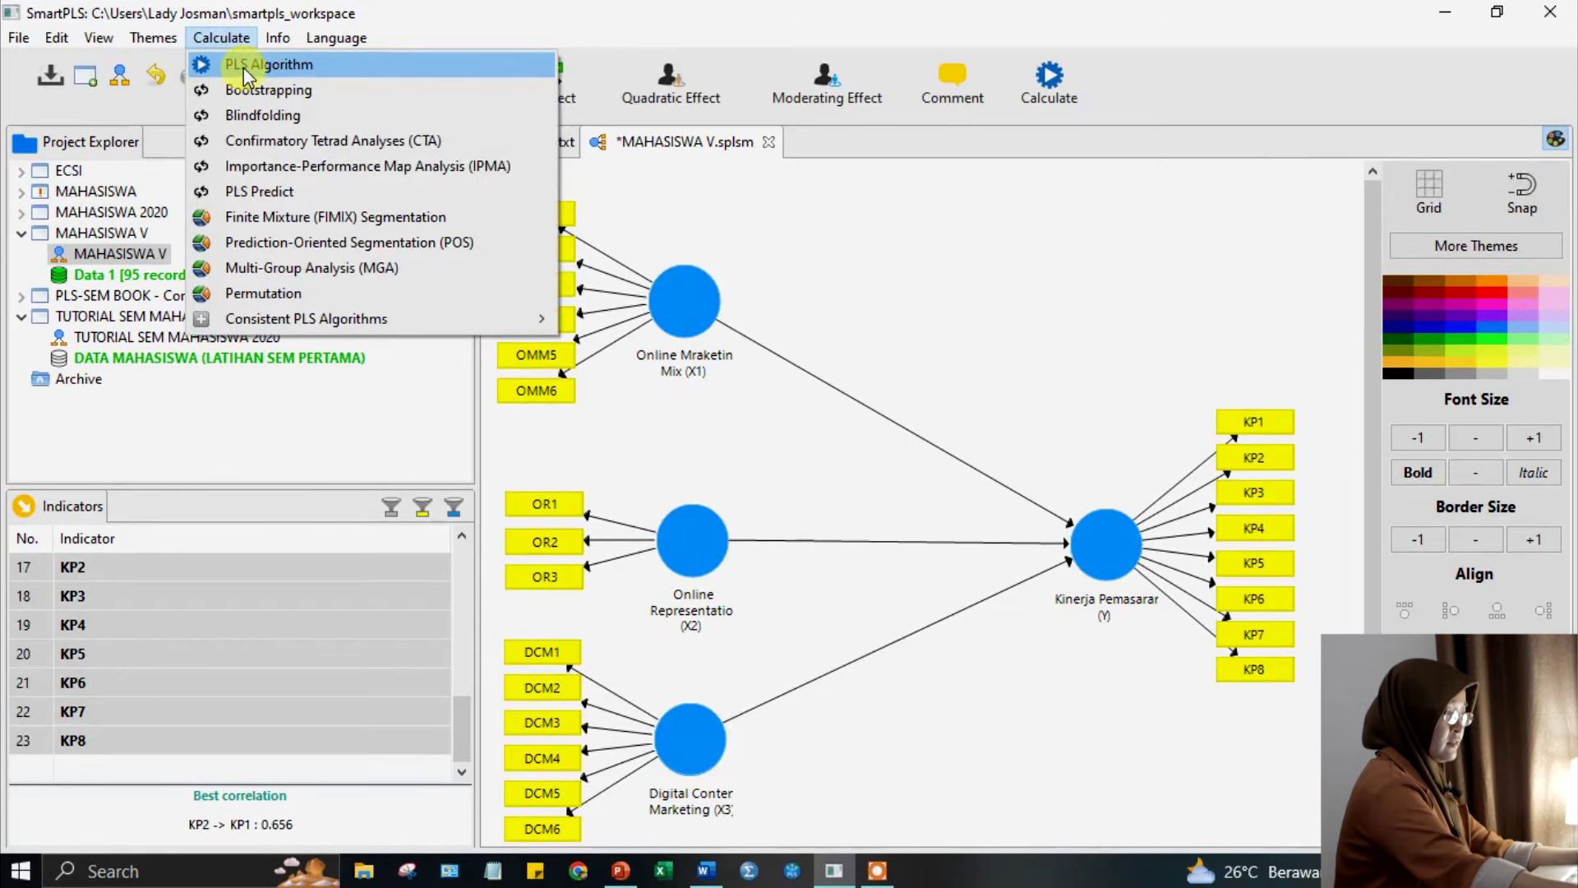
click(243, 67)
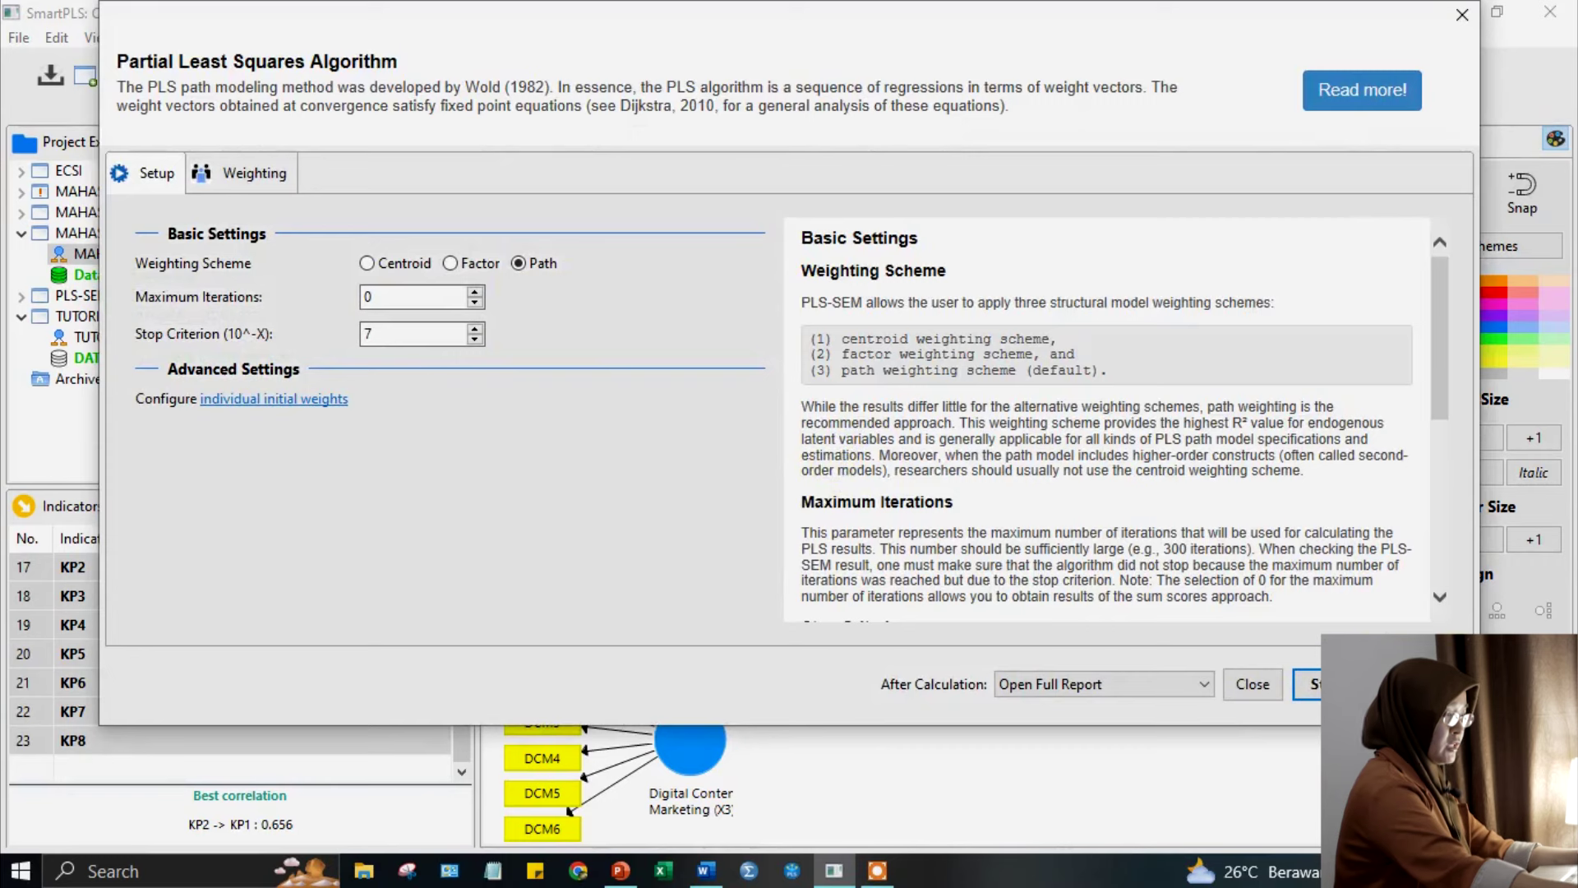
double_click(370, 297)
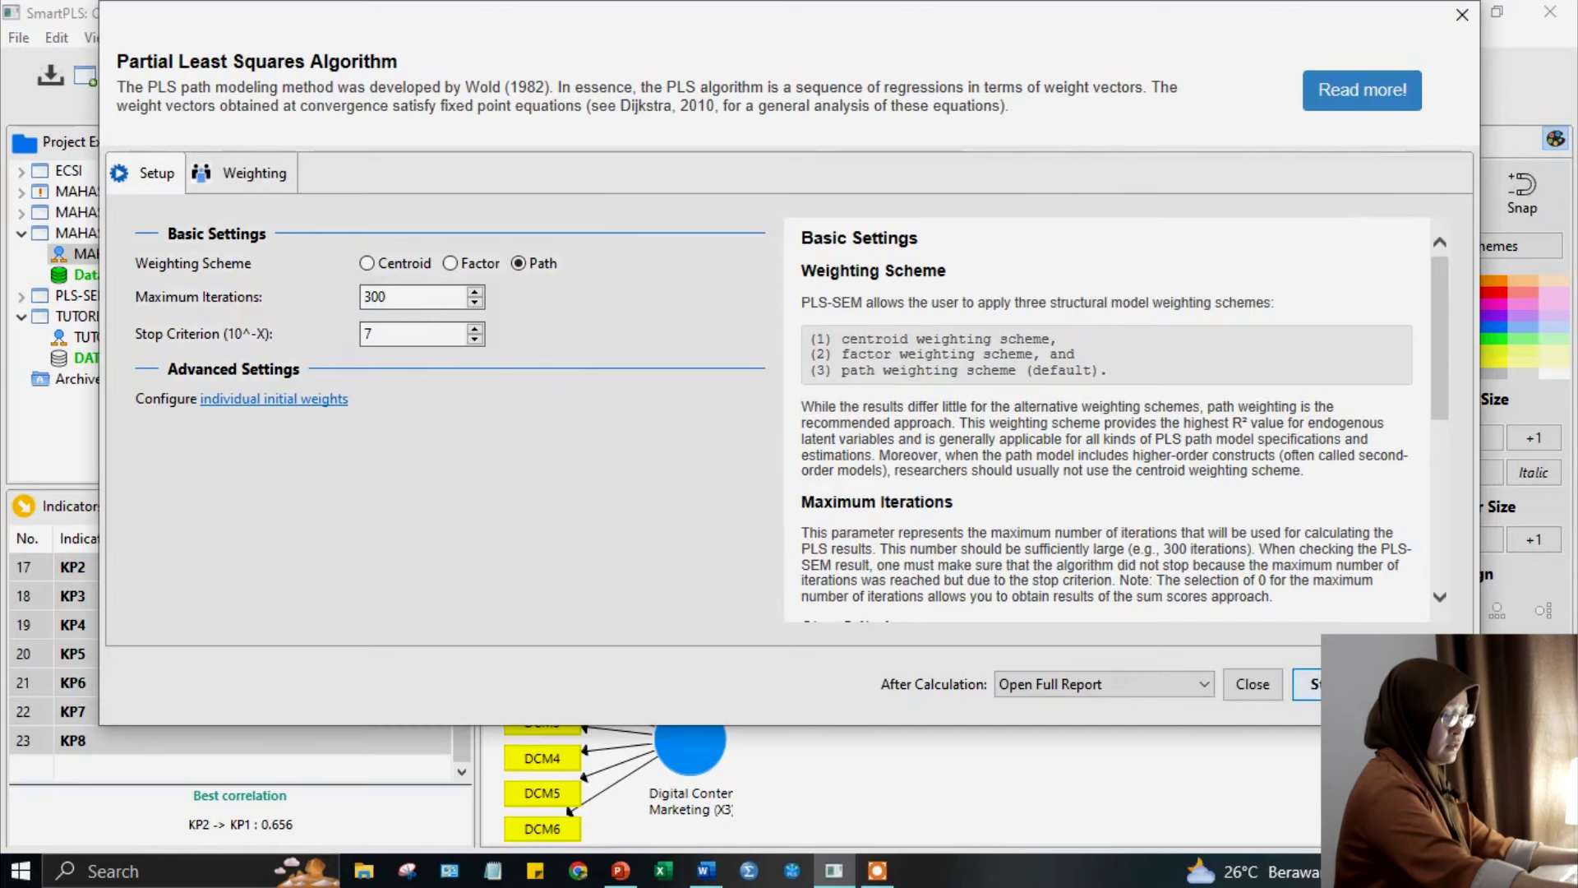
key(Return)
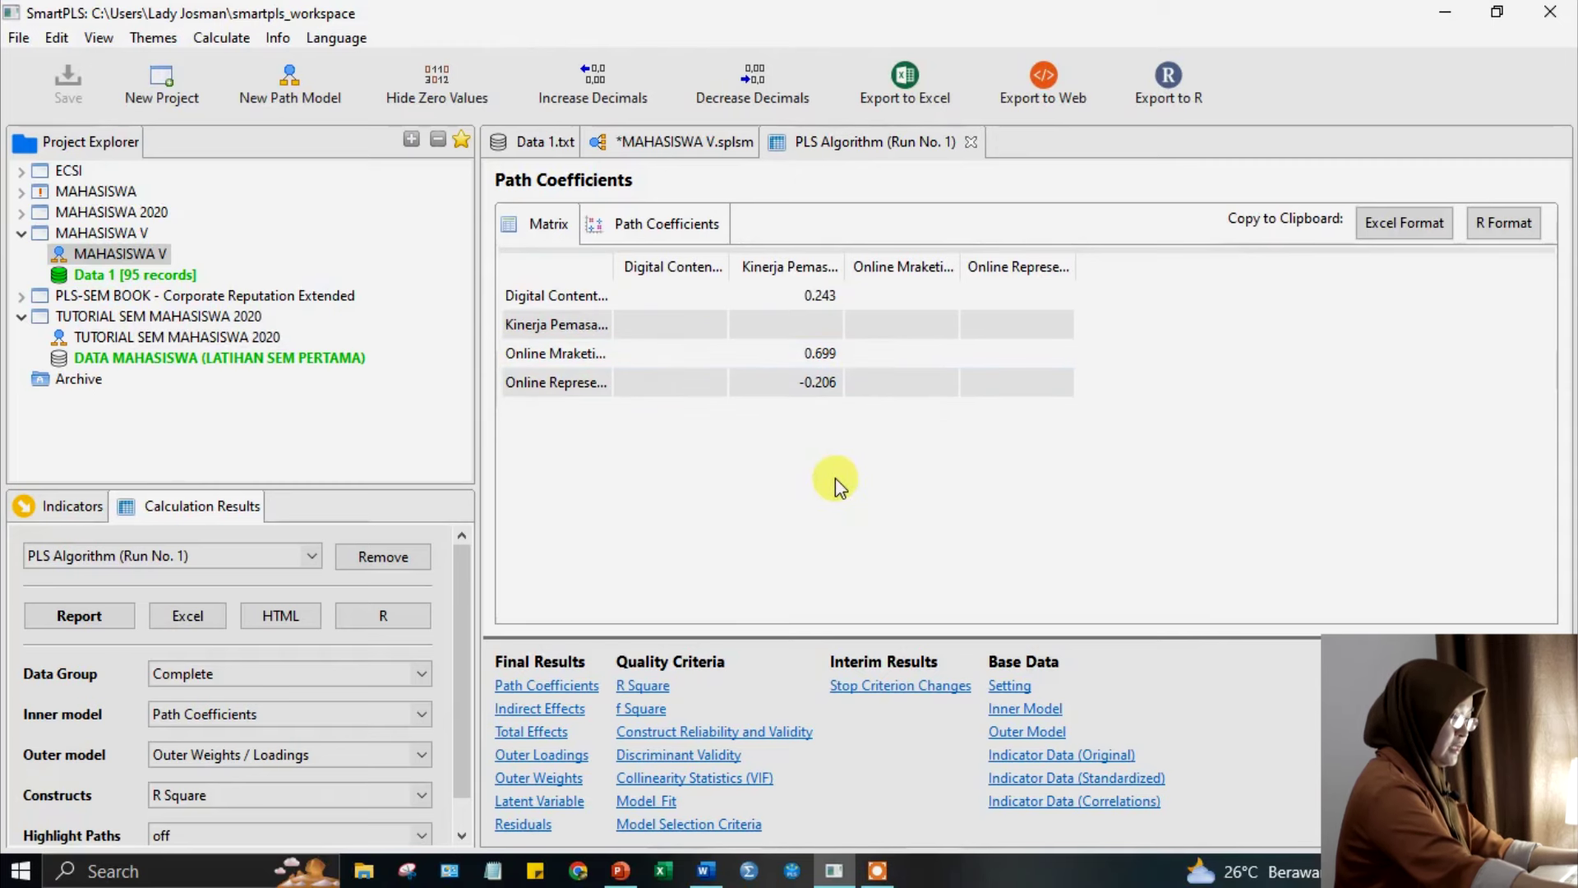
View the Discriminant Validity results, then examine the outer loadings and path coefficients on the MAHASISWA V path model.
click(678, 755)
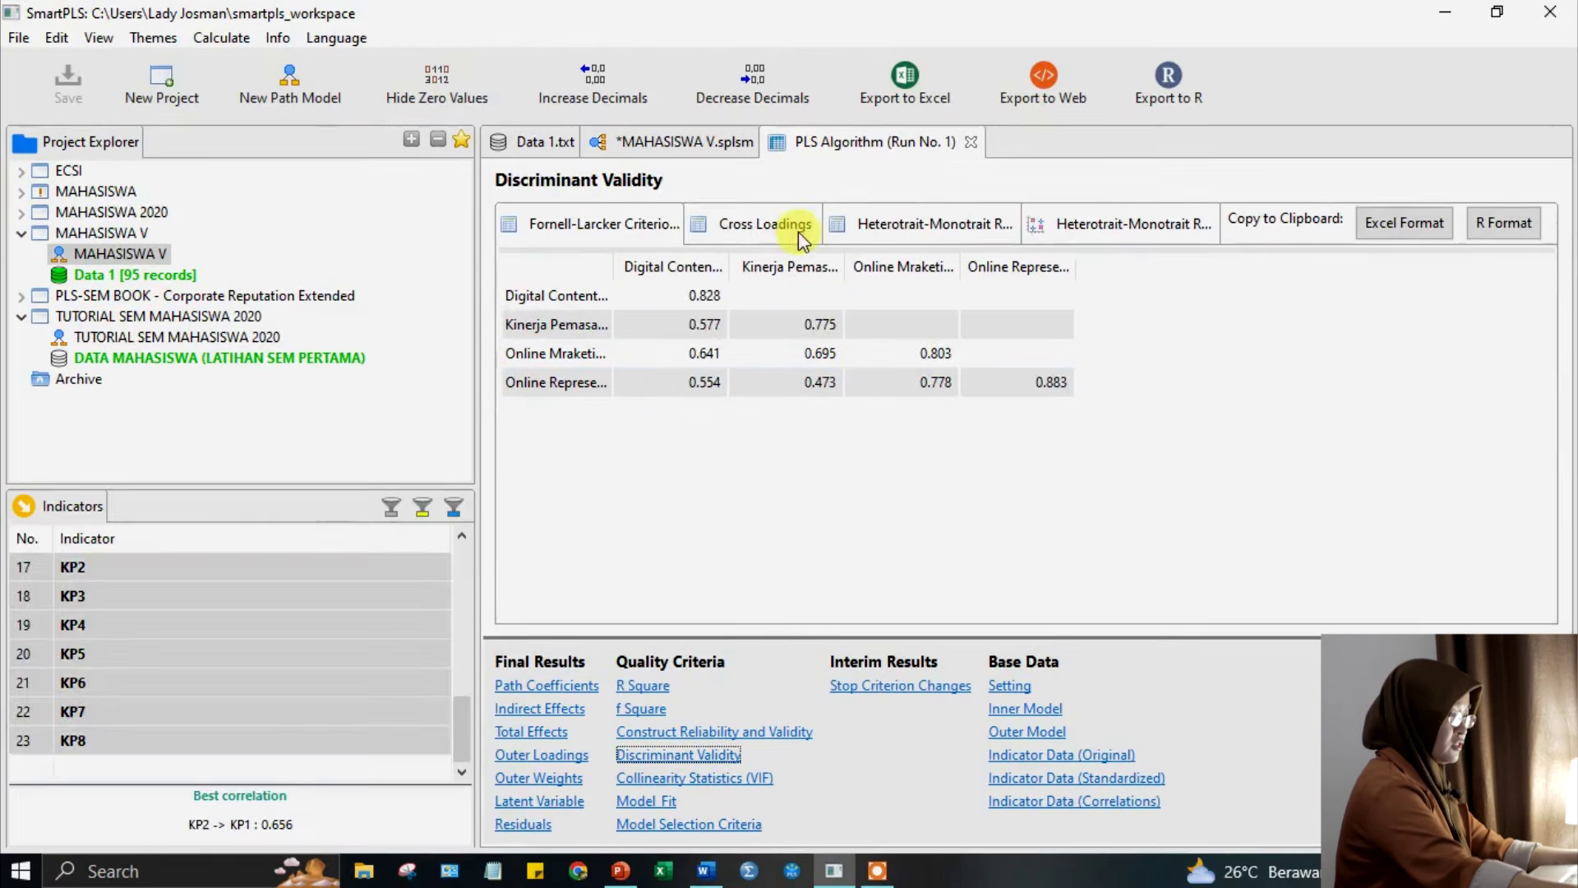
click(680, 143)
click(880, 144)
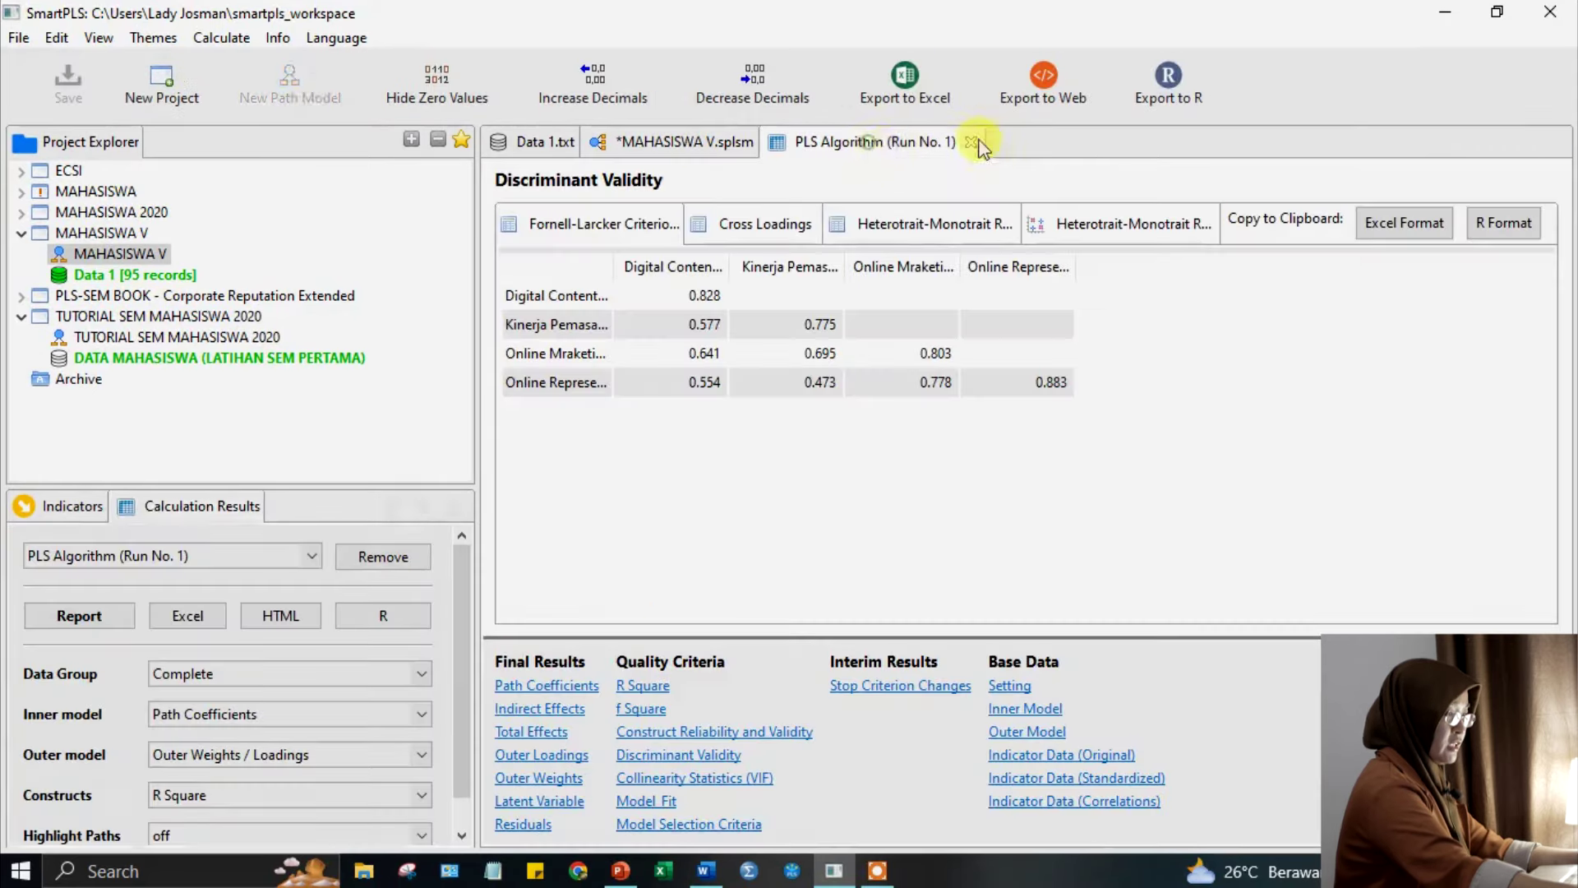
click(654, 141)
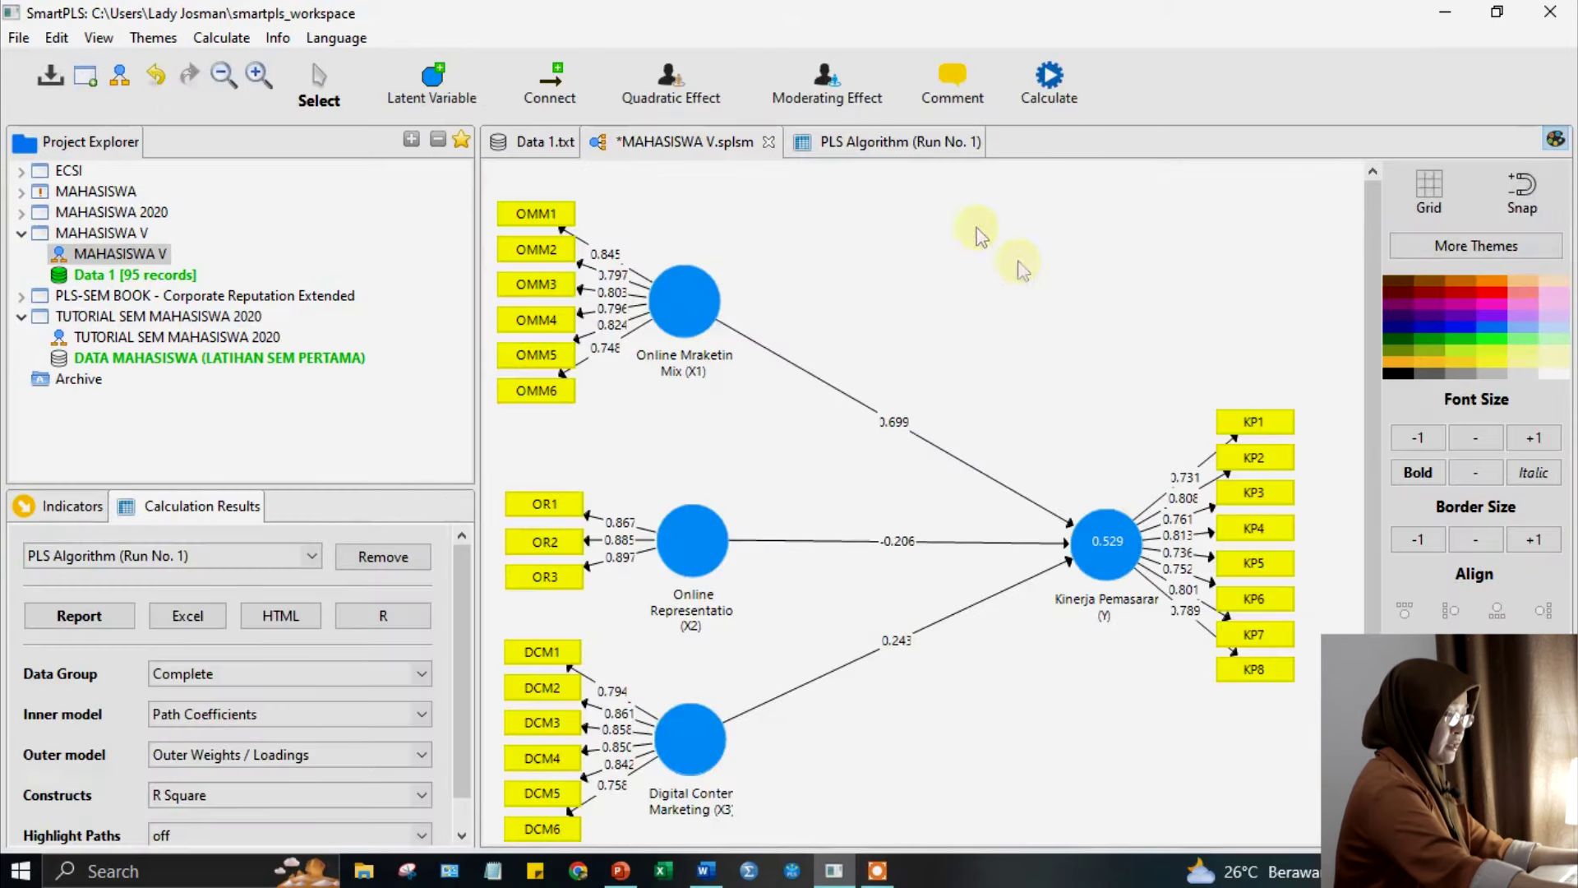
scroll(832, 510, down, 1)
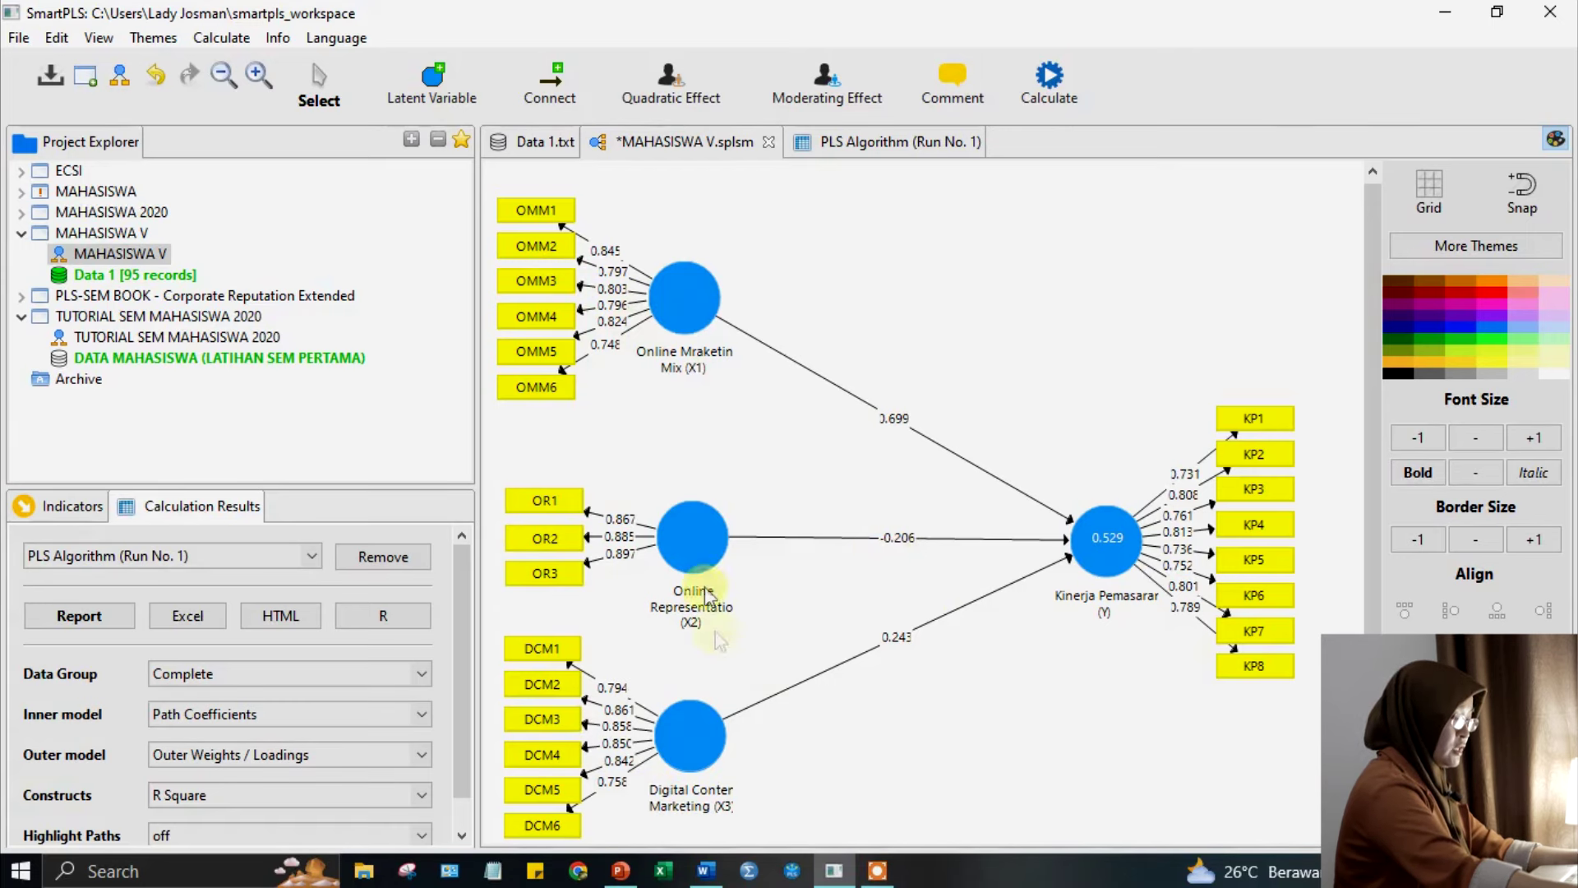
Switch to the HASIL UJI document in Word and review its convergent validity criterion, then return to SmartPLS.
click(712, 874)
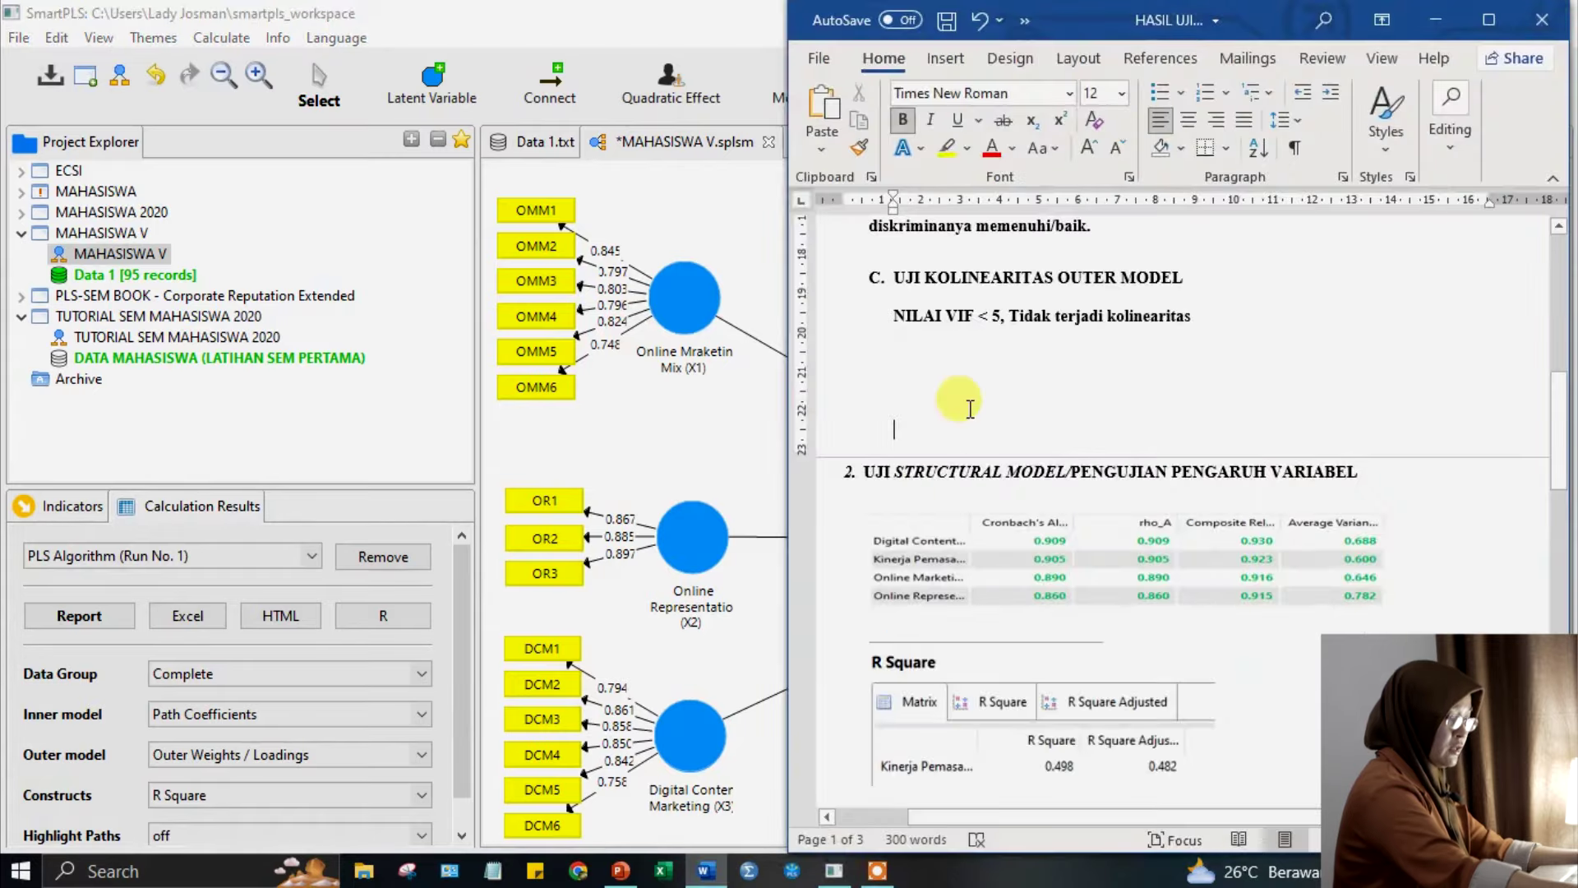
scroll(973, 408, up, 10)
scroll(972, 408, up, 3)
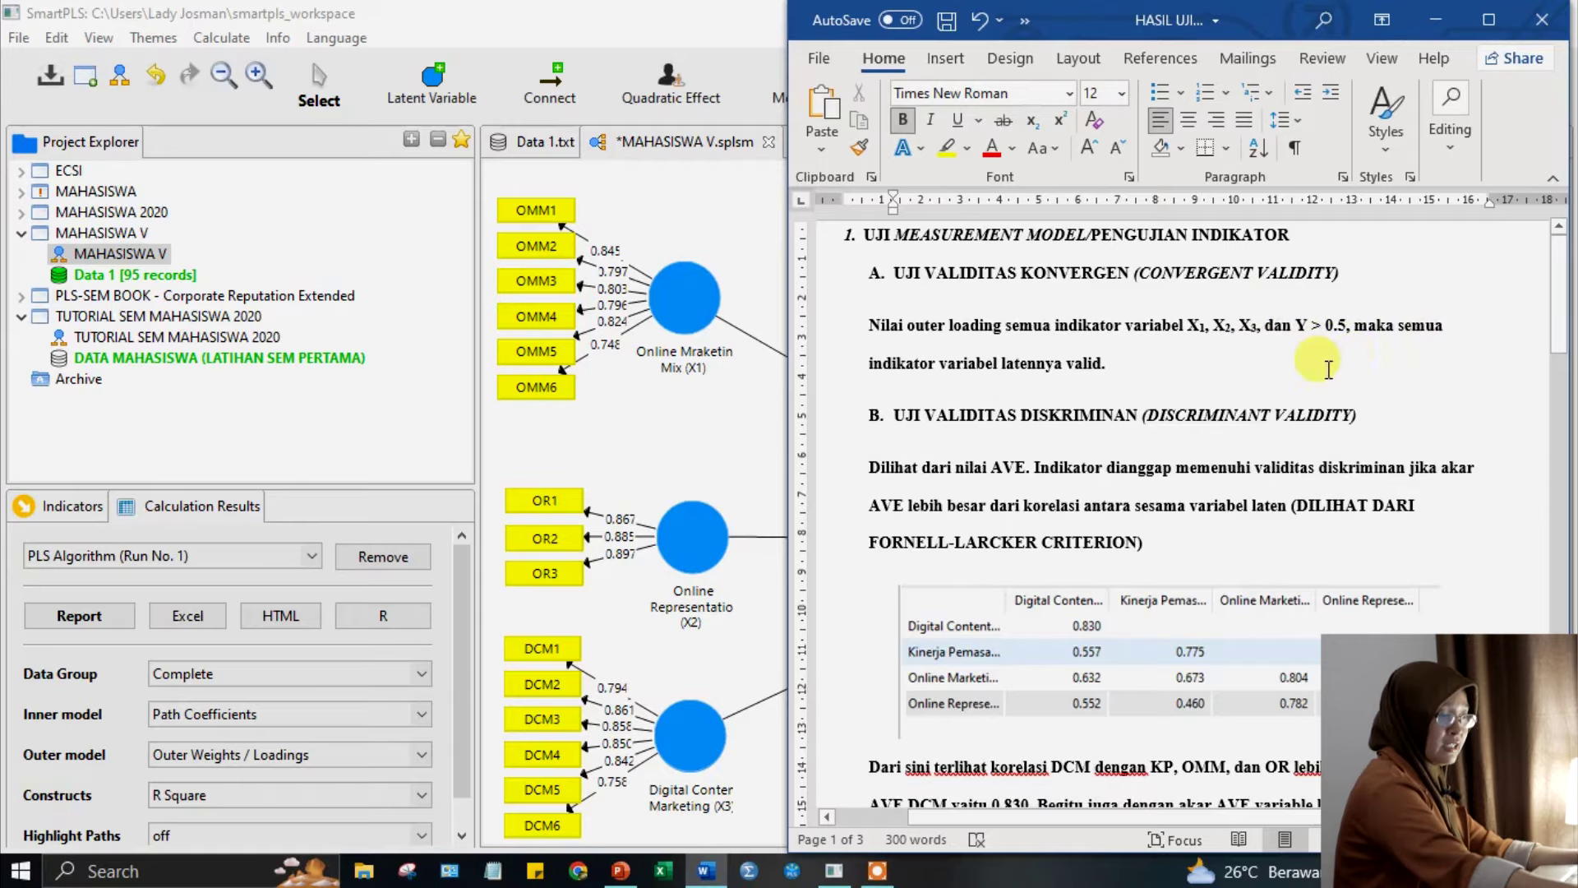
drag(1122, 18, 598, 23)
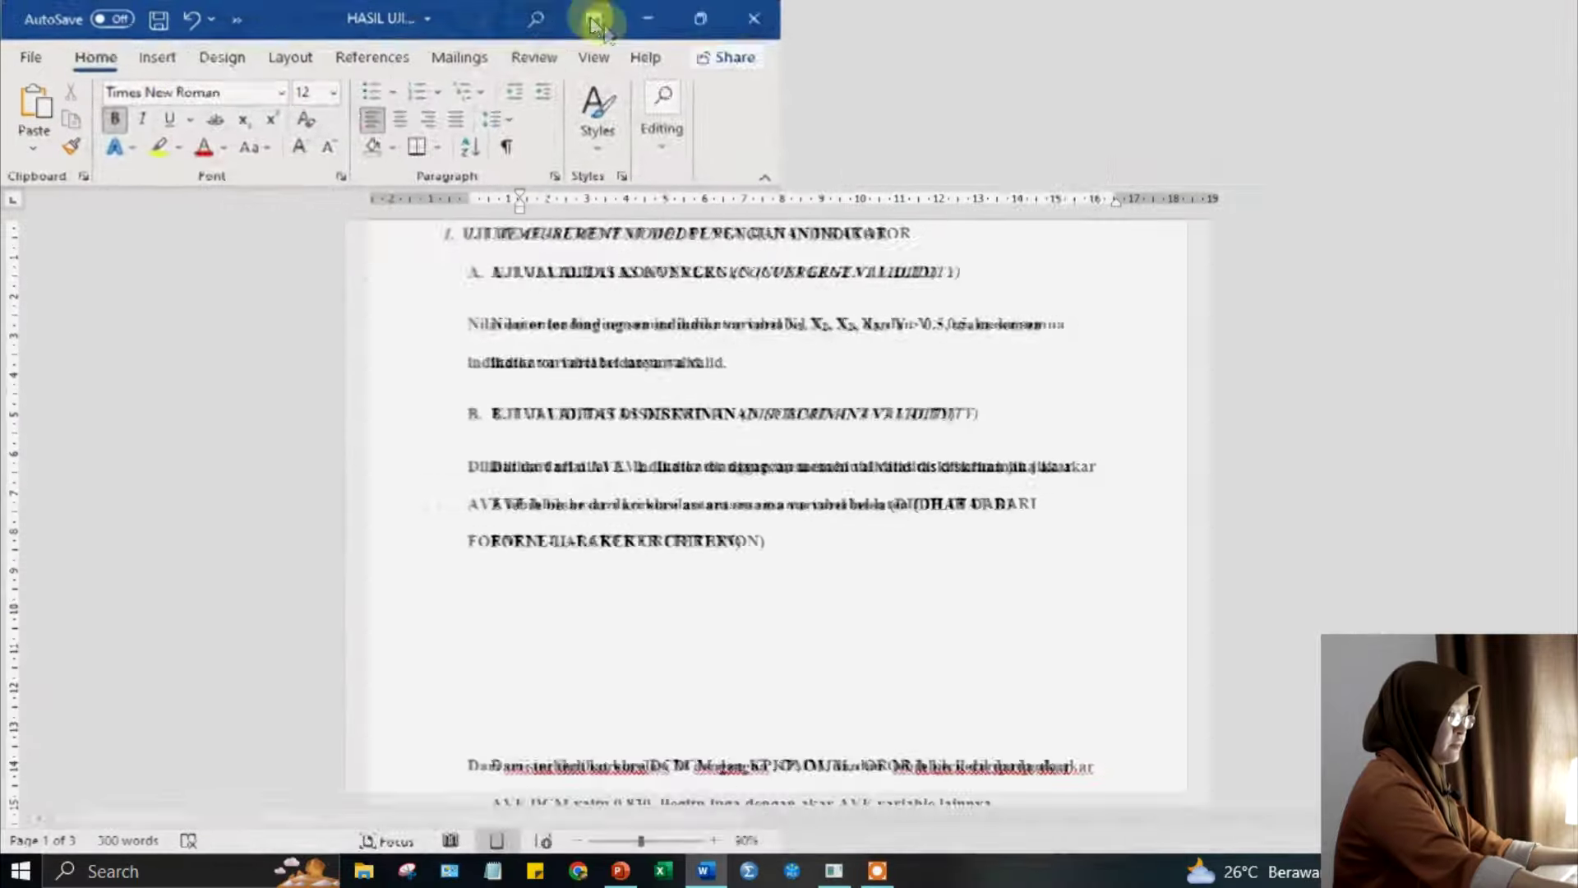
click(1443, 18)
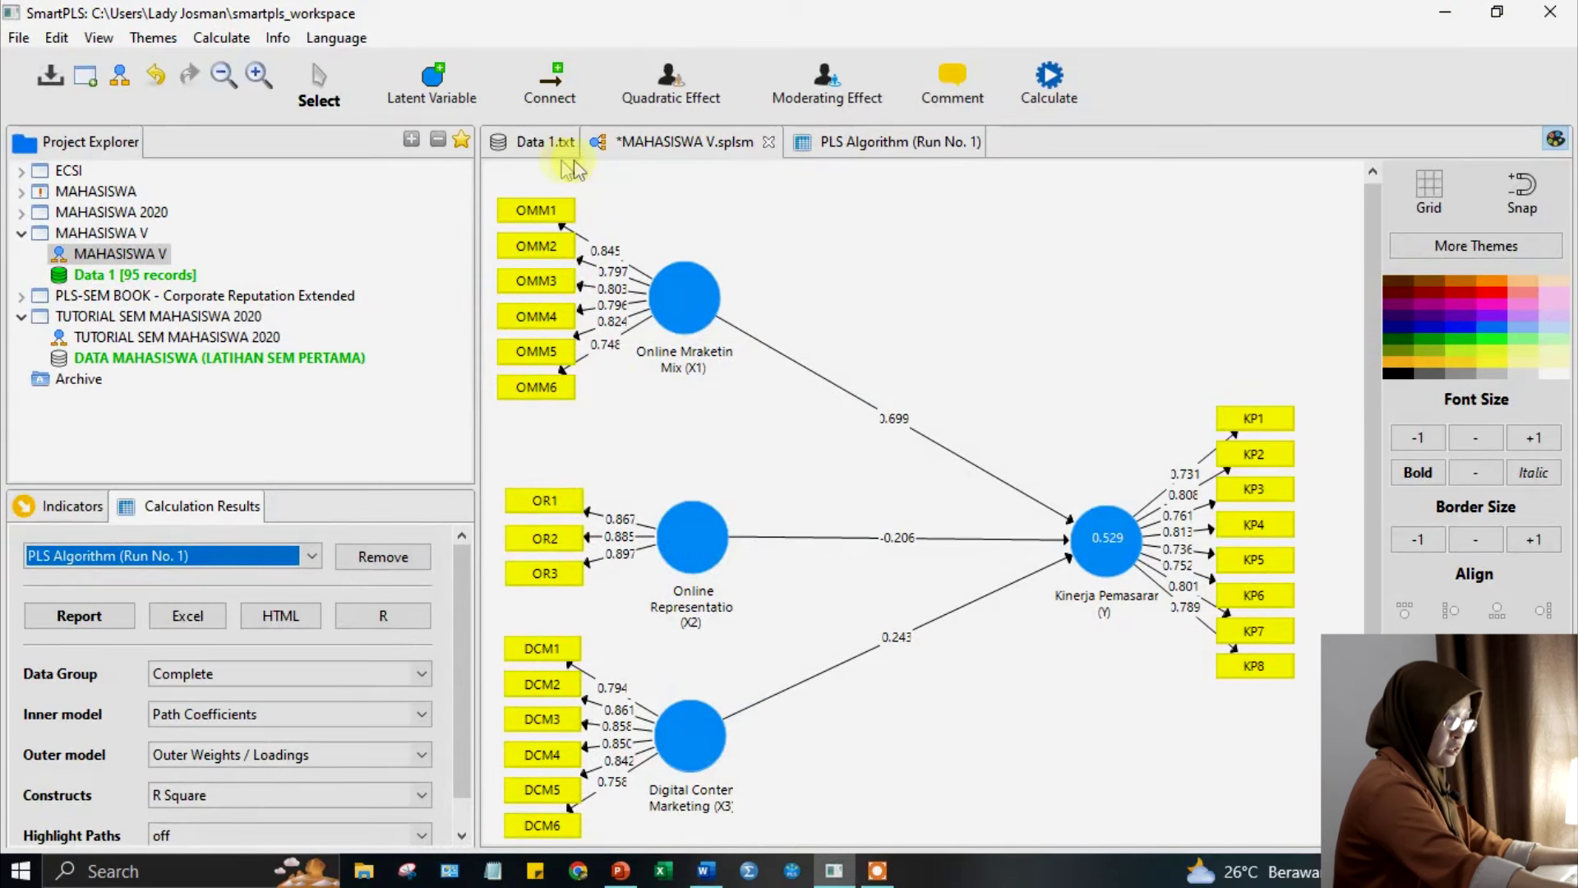
Examine the Average Variance Extracted values at full column width and the Fornell-Larcker Criterion matrix in the PLS Algorithm report.
click(885, 148)
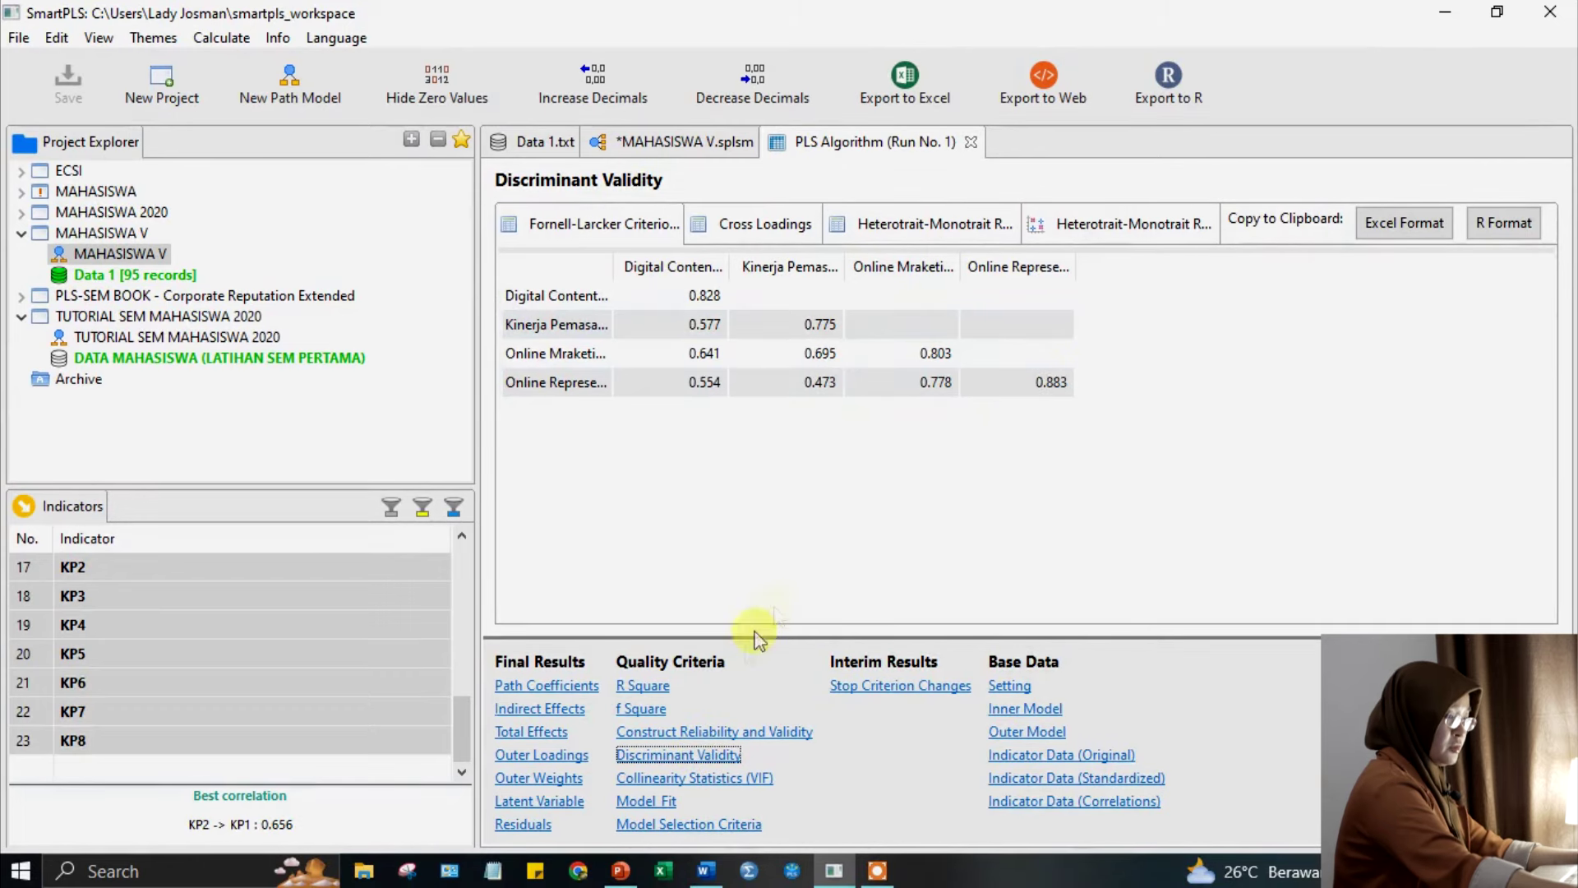
click(756, 732)
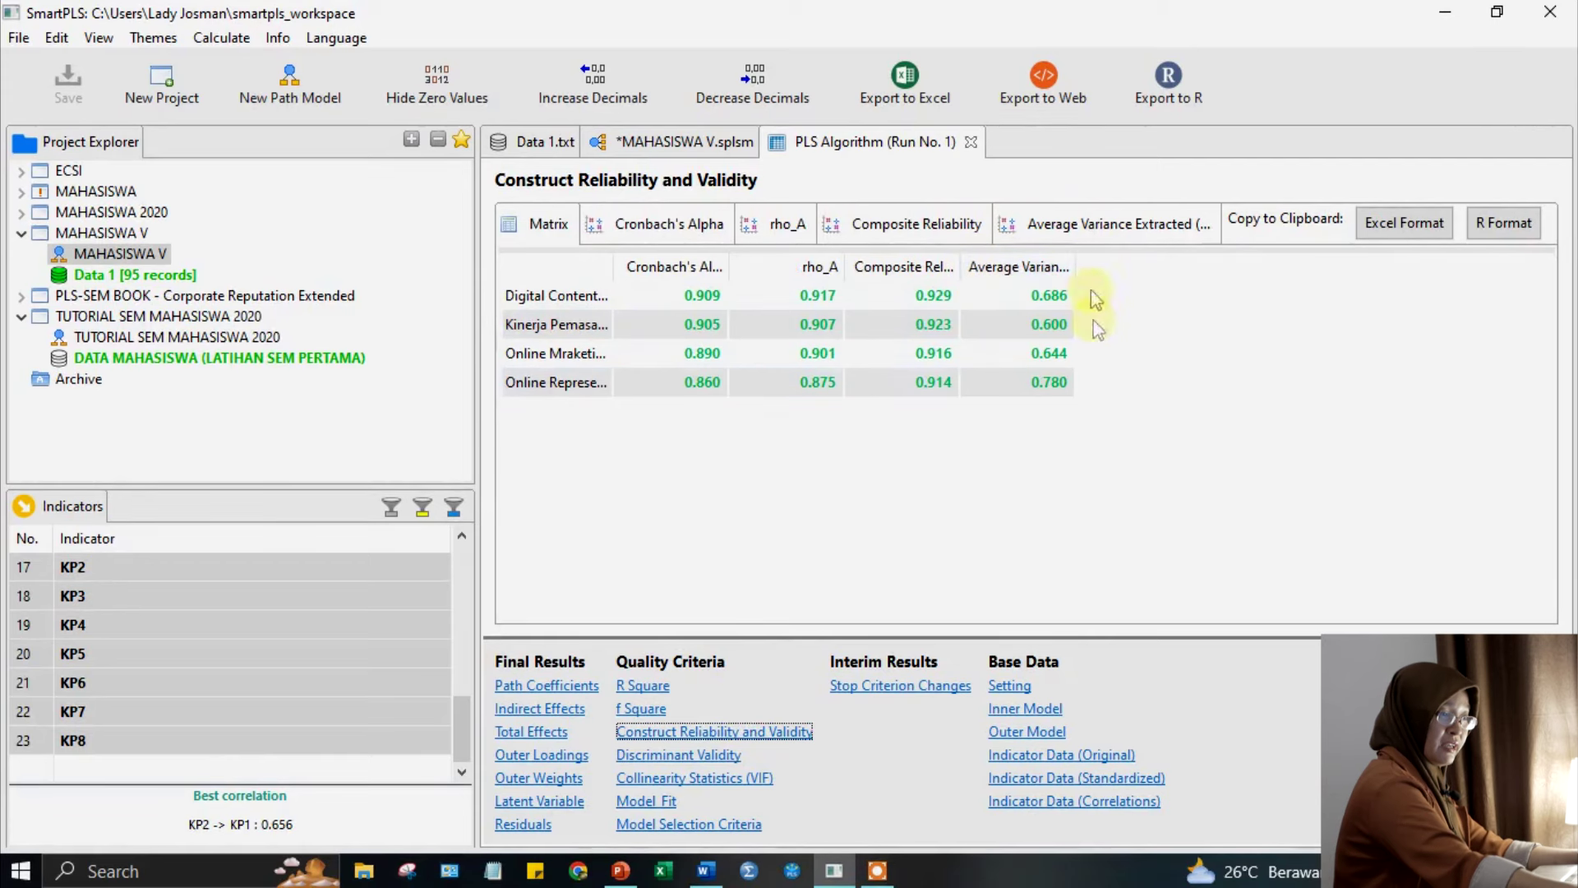
drag(1073, 264, 1241, 260)
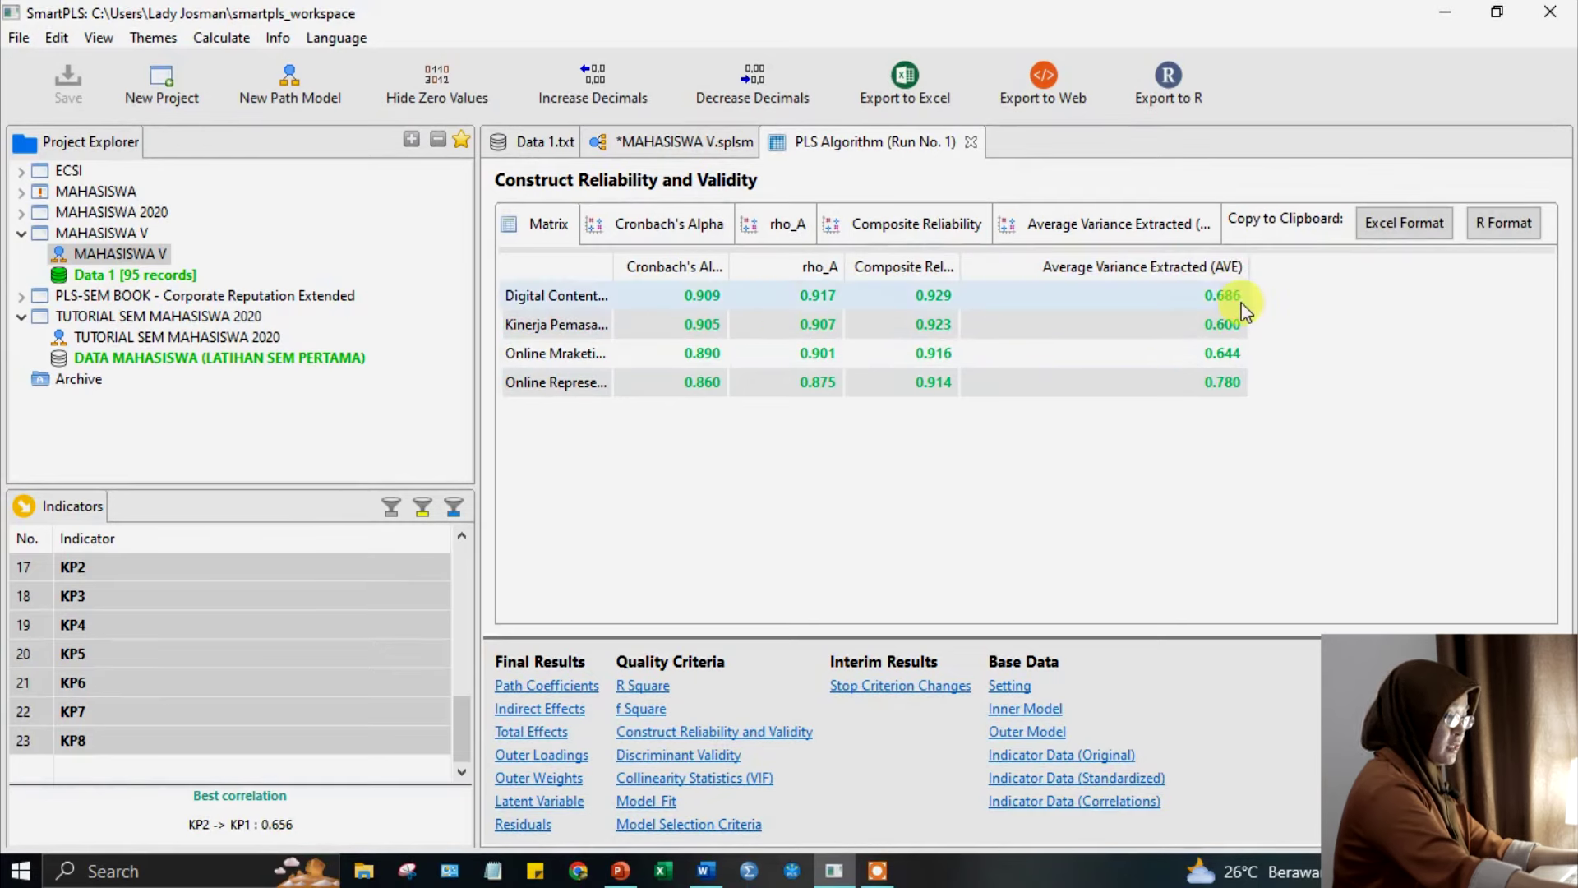
click(706, 760)
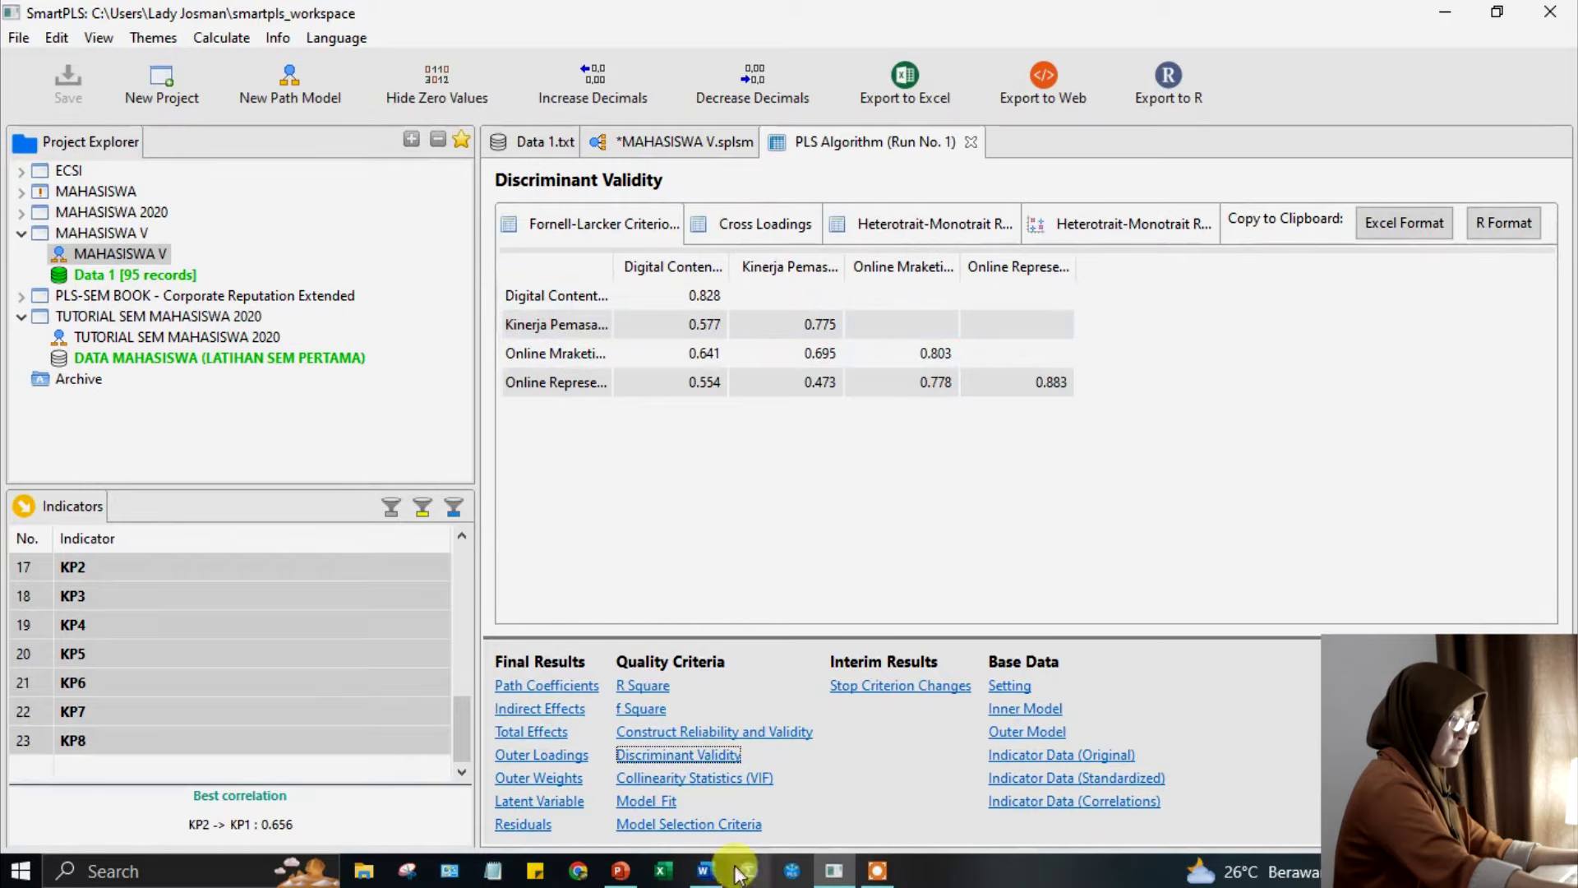
Switch to the HASIL UJI SEM 1 document in Word and review its discriminant validity and outer model collinearity notes.
click(706, 870)
scroll(710, 540, down, 3)
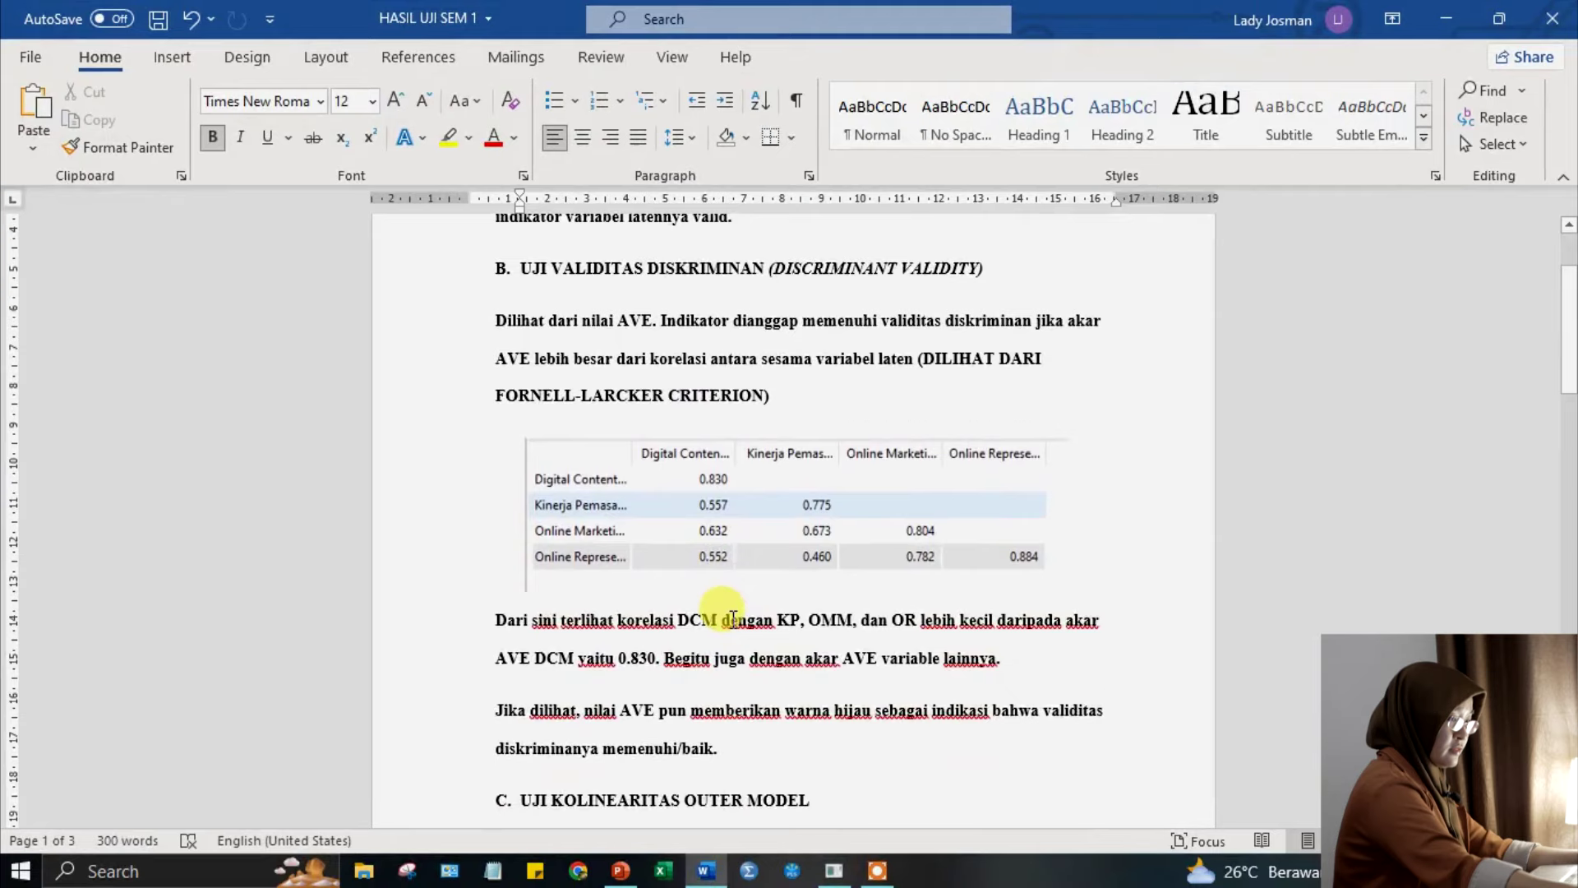
scroll(732, 618, down, 1)
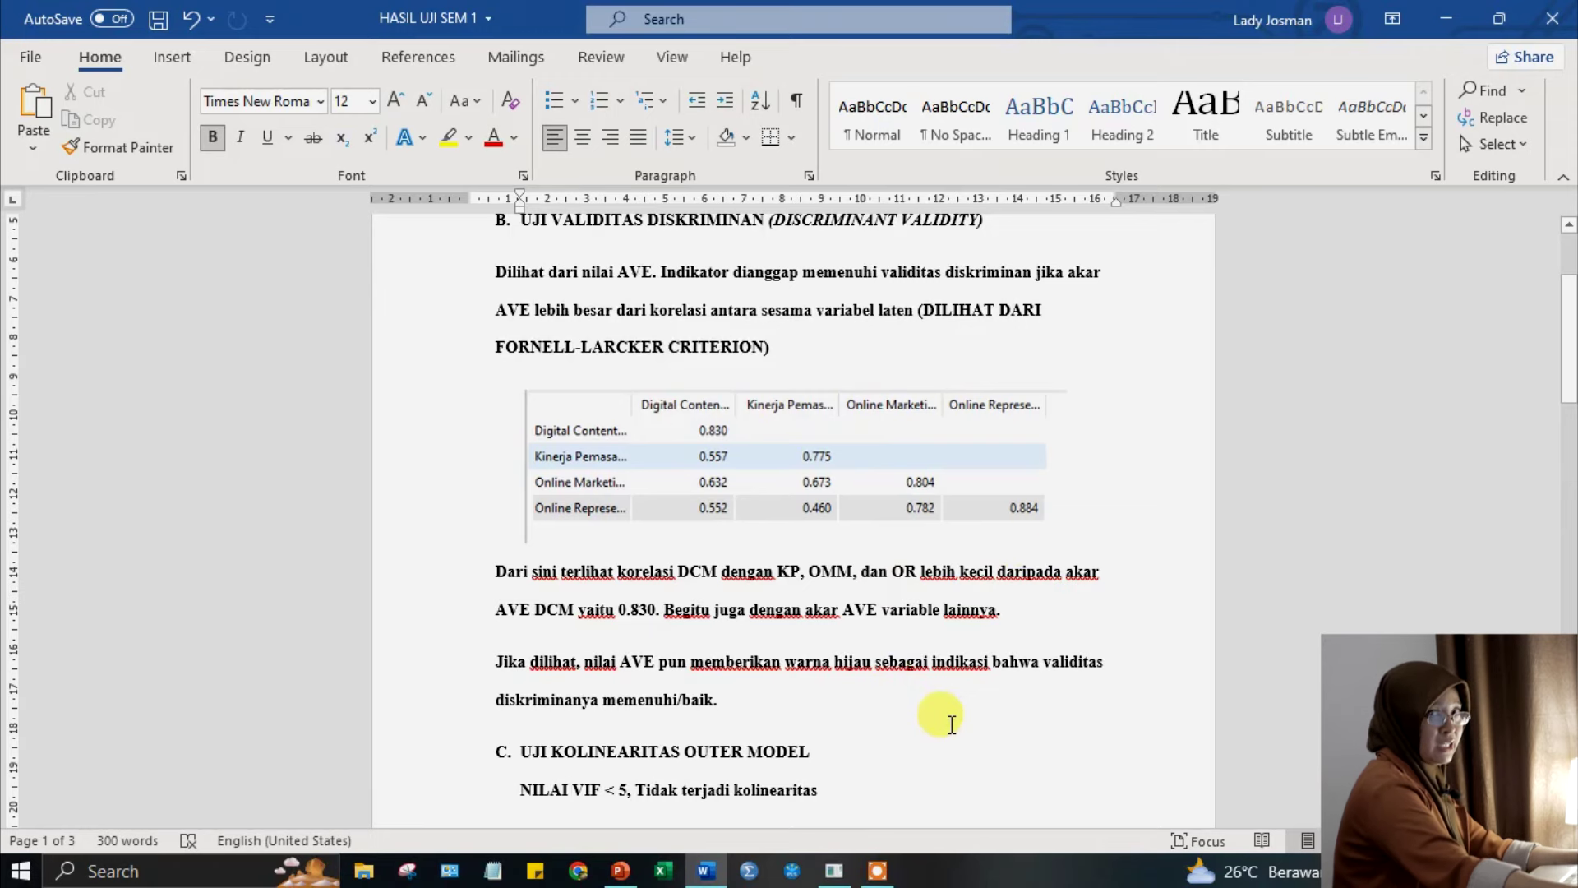
scroll(958, 612, down, 2)
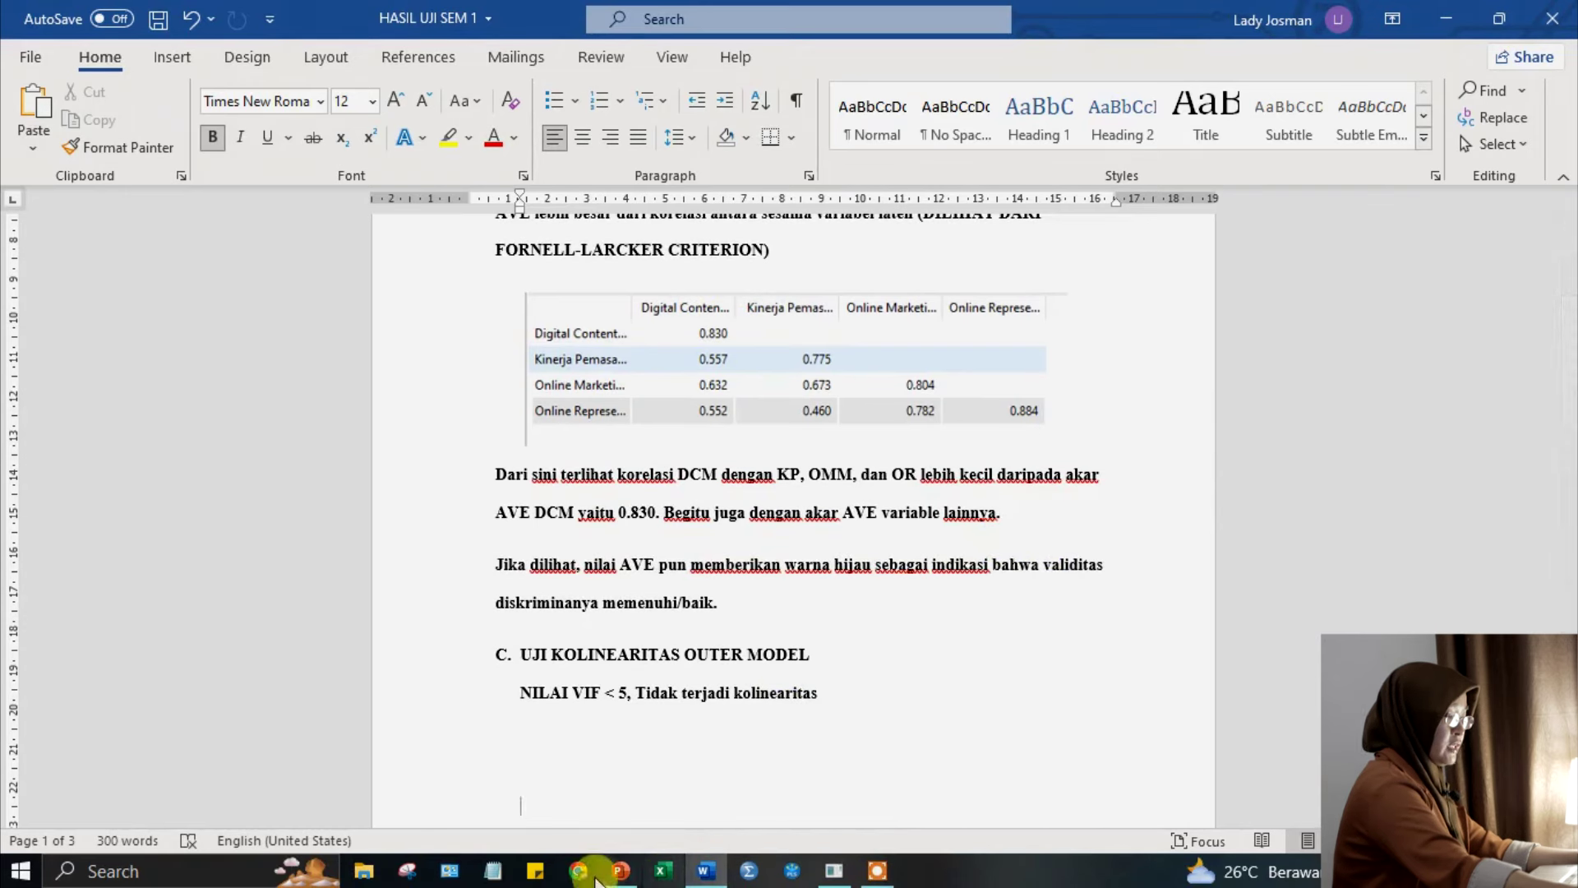
Return to SmartPLS and examine the indicators' outer VIF values under Collinearity Statistics.
click(836, 871)
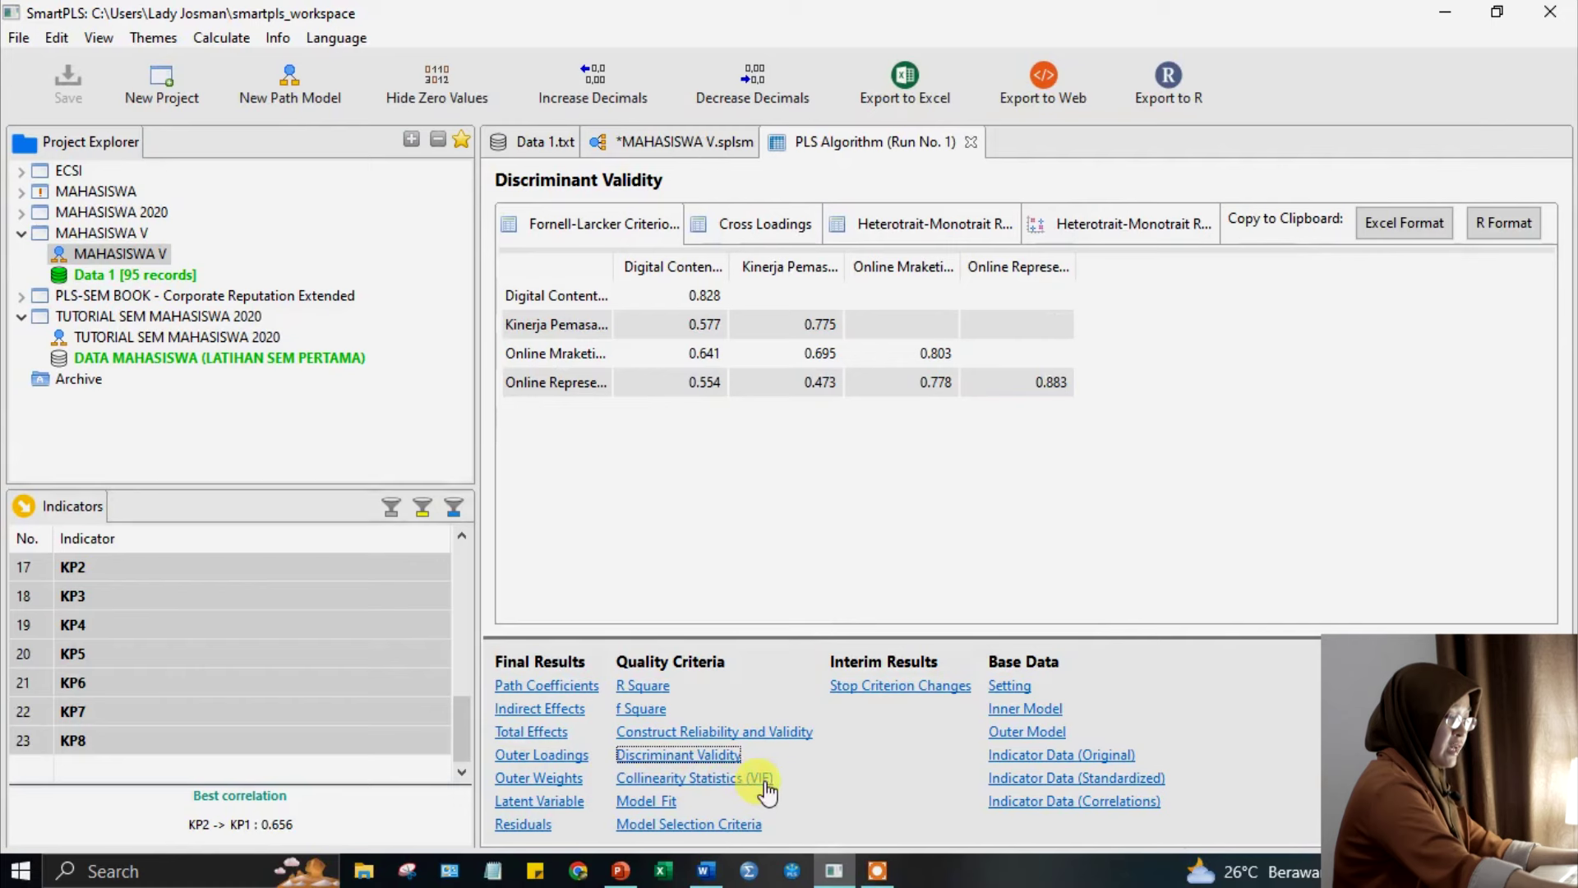
click(716, 779)
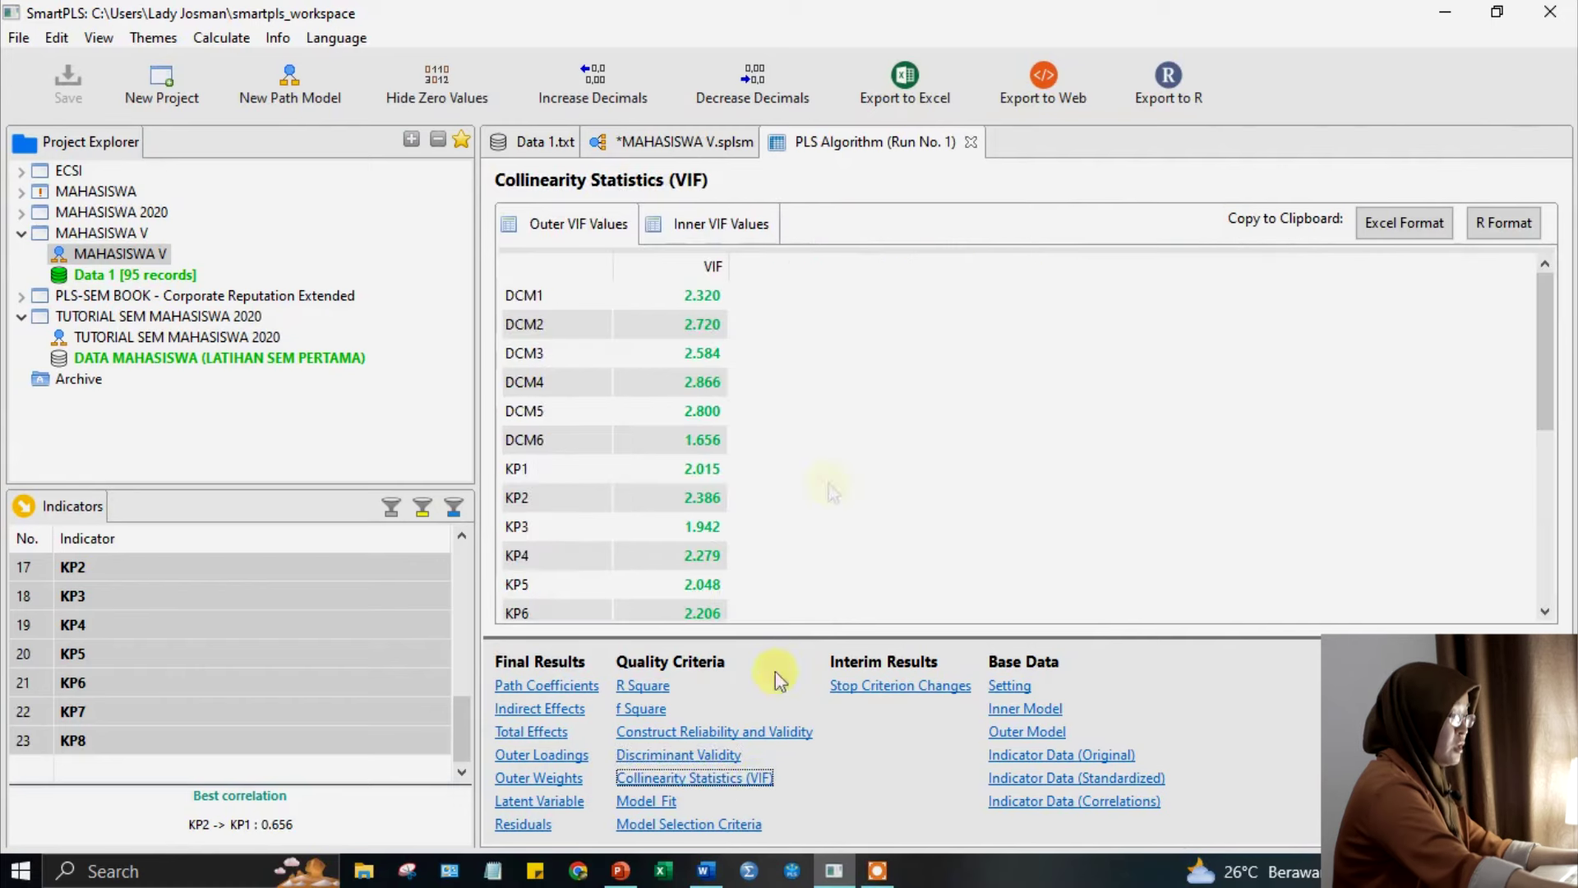
scroll(701, 444, down, 3)
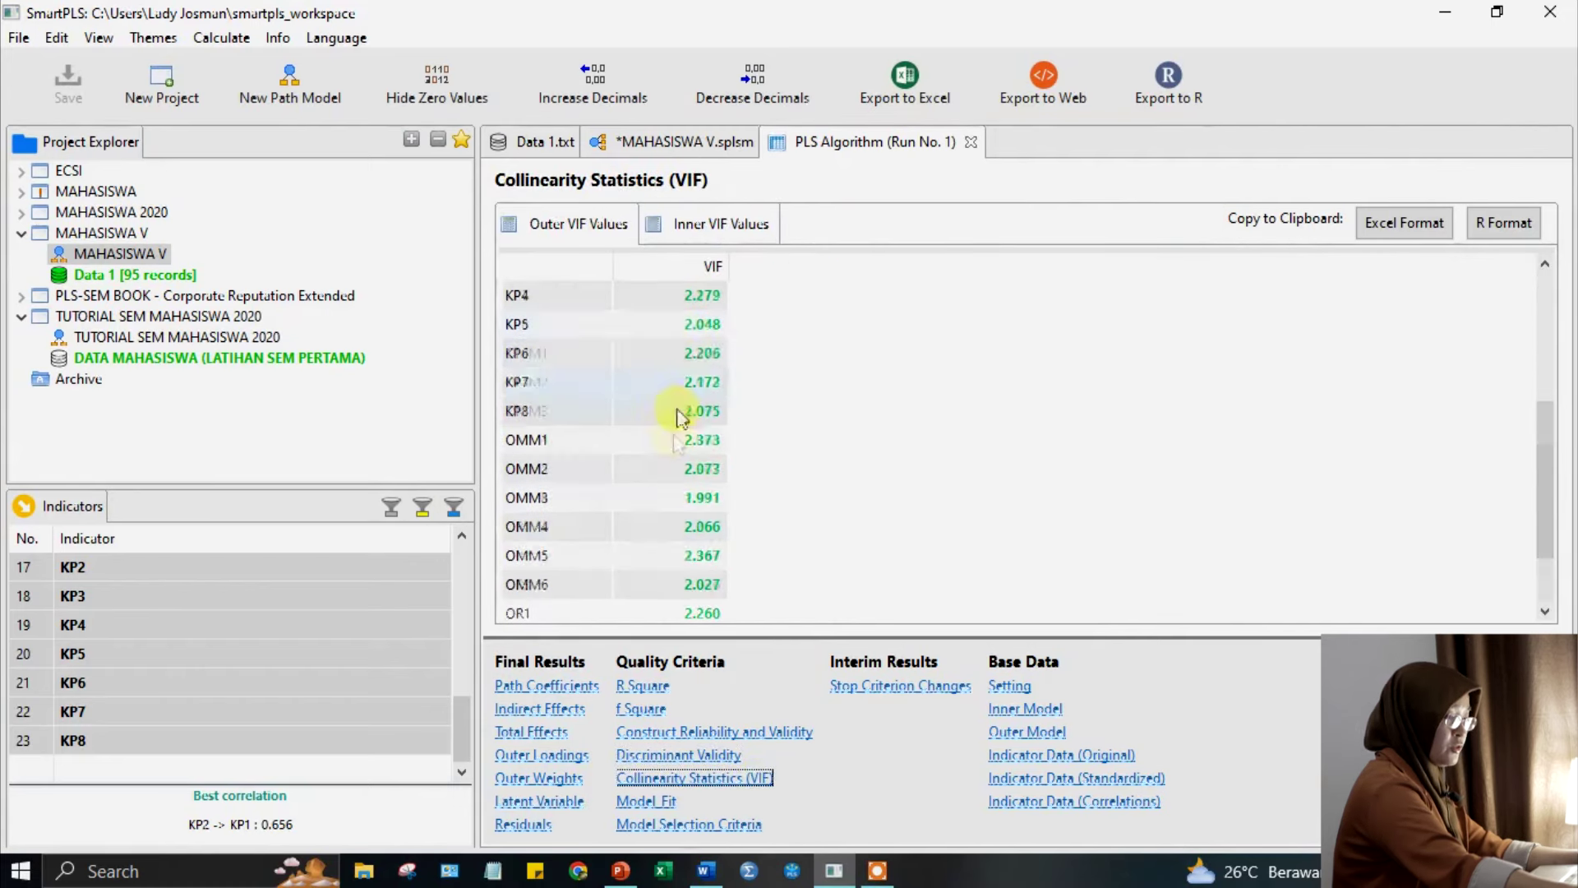
scroll(652, 570, down, 1)
scroll(722, 539, up, 4)
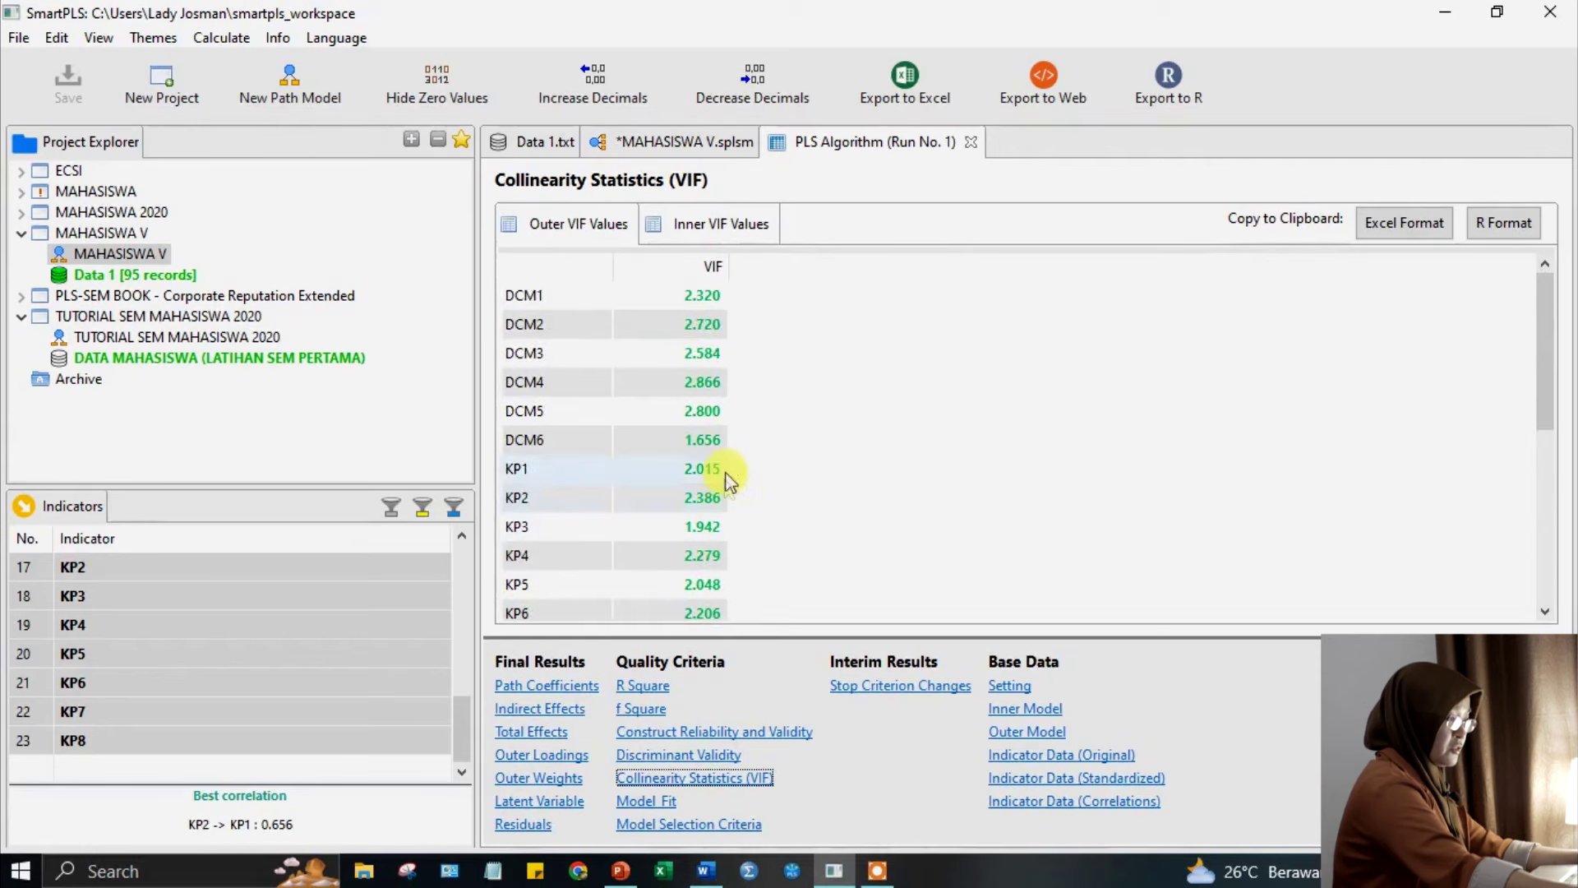
scroll(697, 526, down, 1)
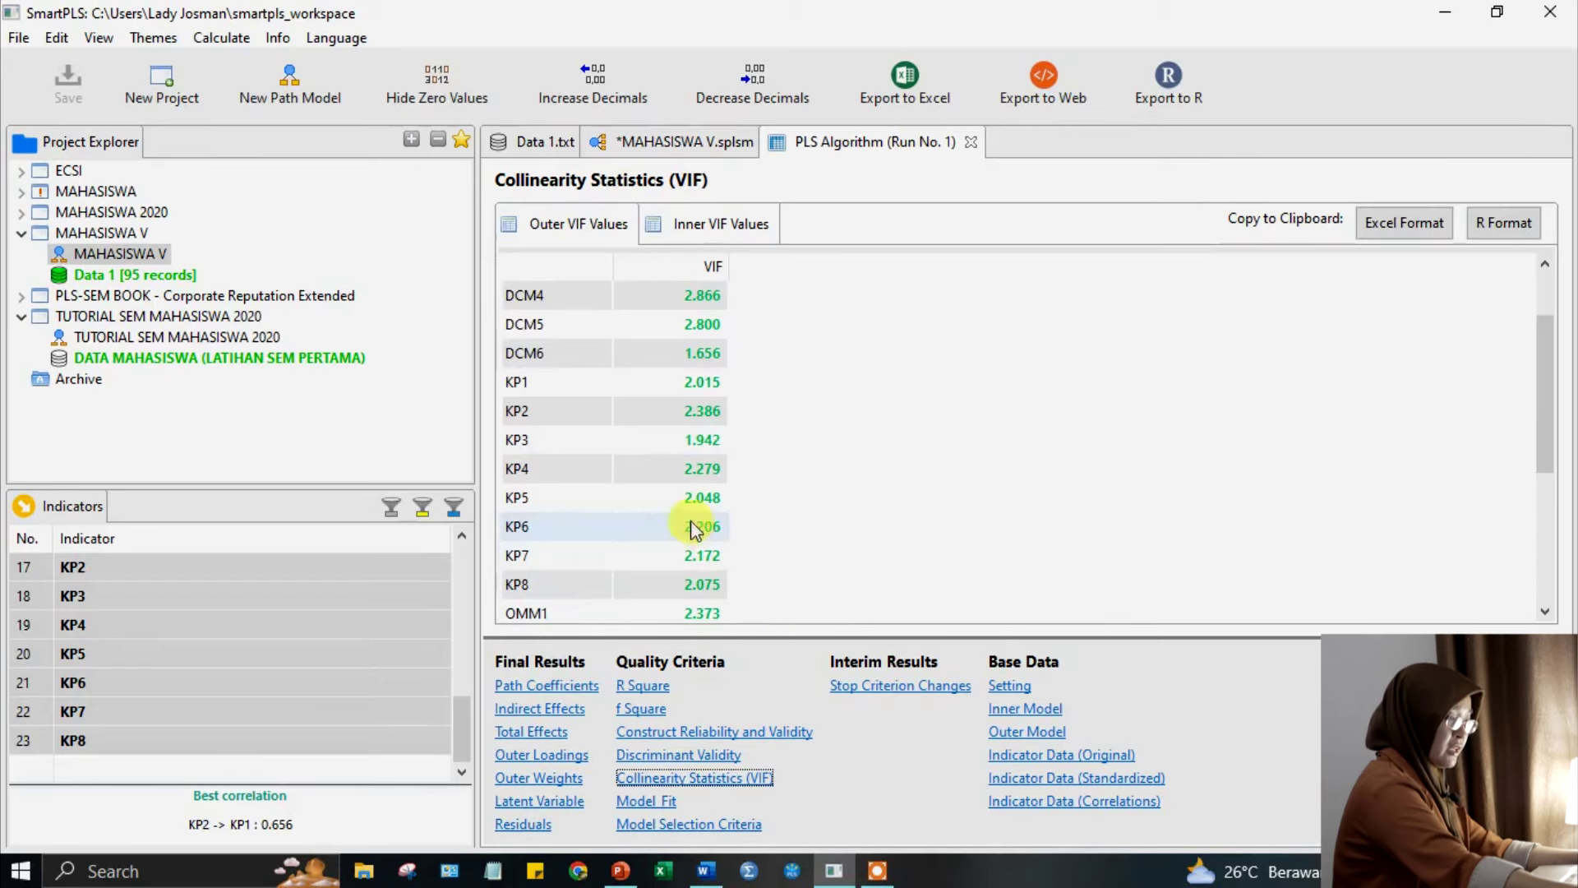
Check the indicators on the MAHASISWA V path model against the outer VIF list through to OR3.
click(715, 141)
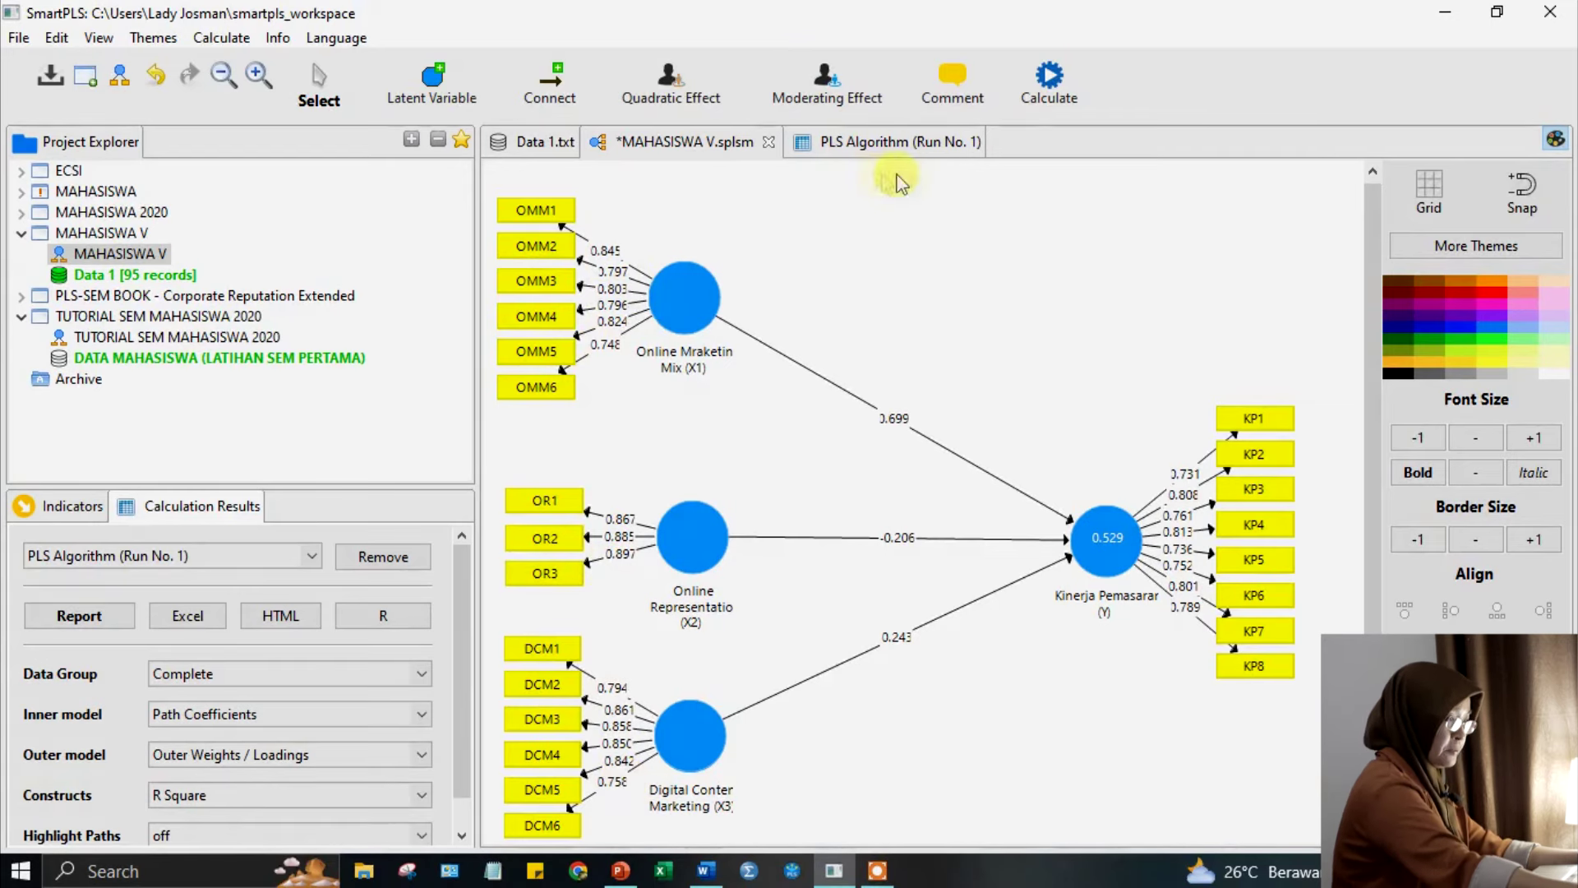
click(876, 143)
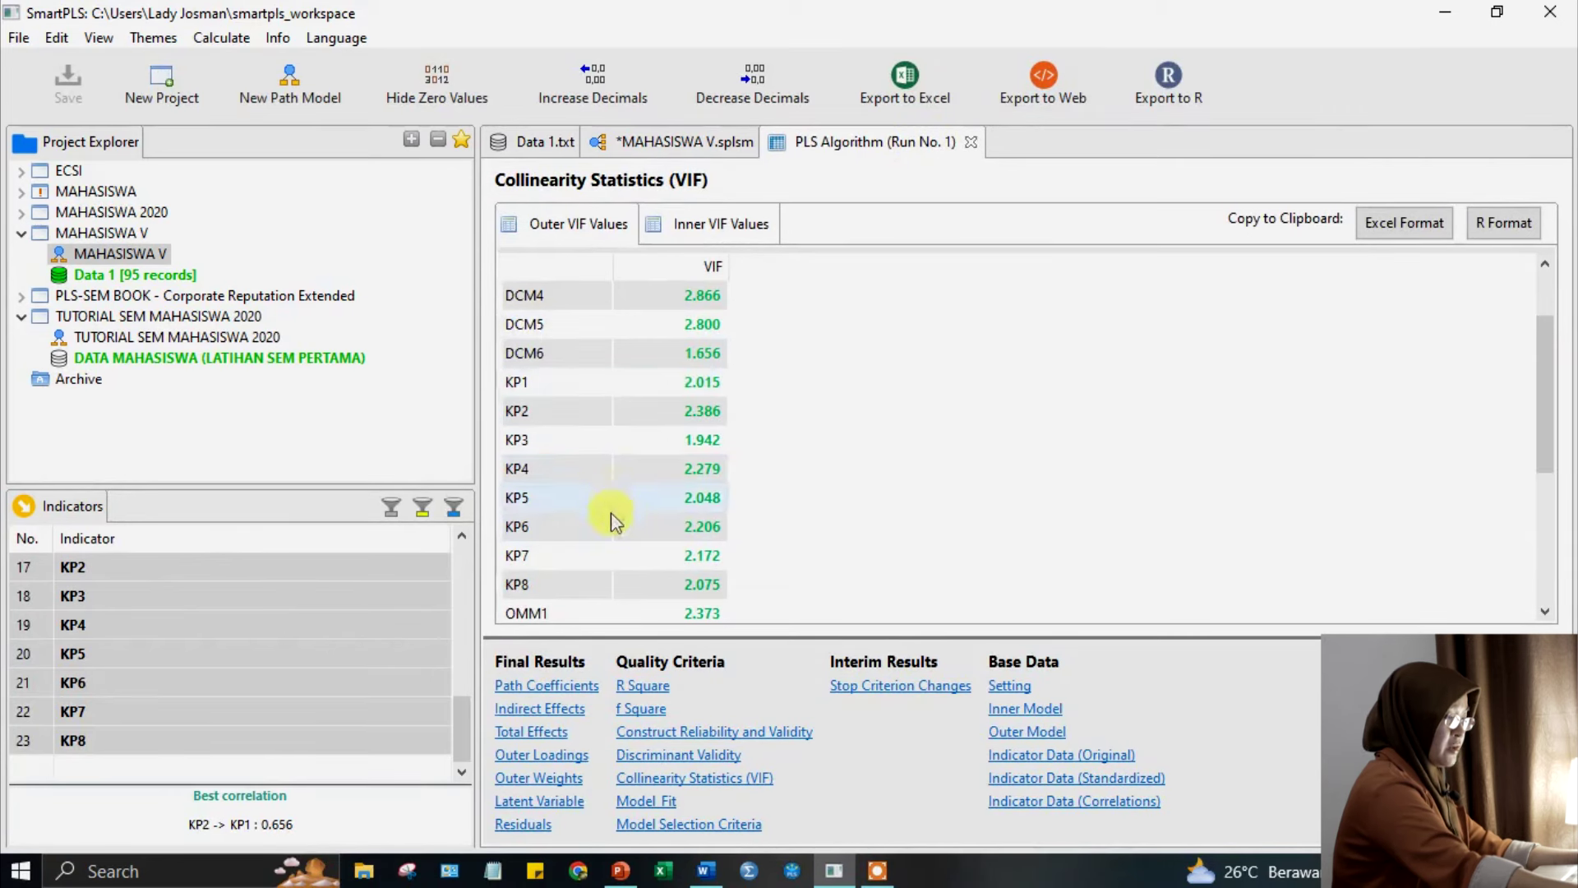
scroll(610, 525, down, 3)
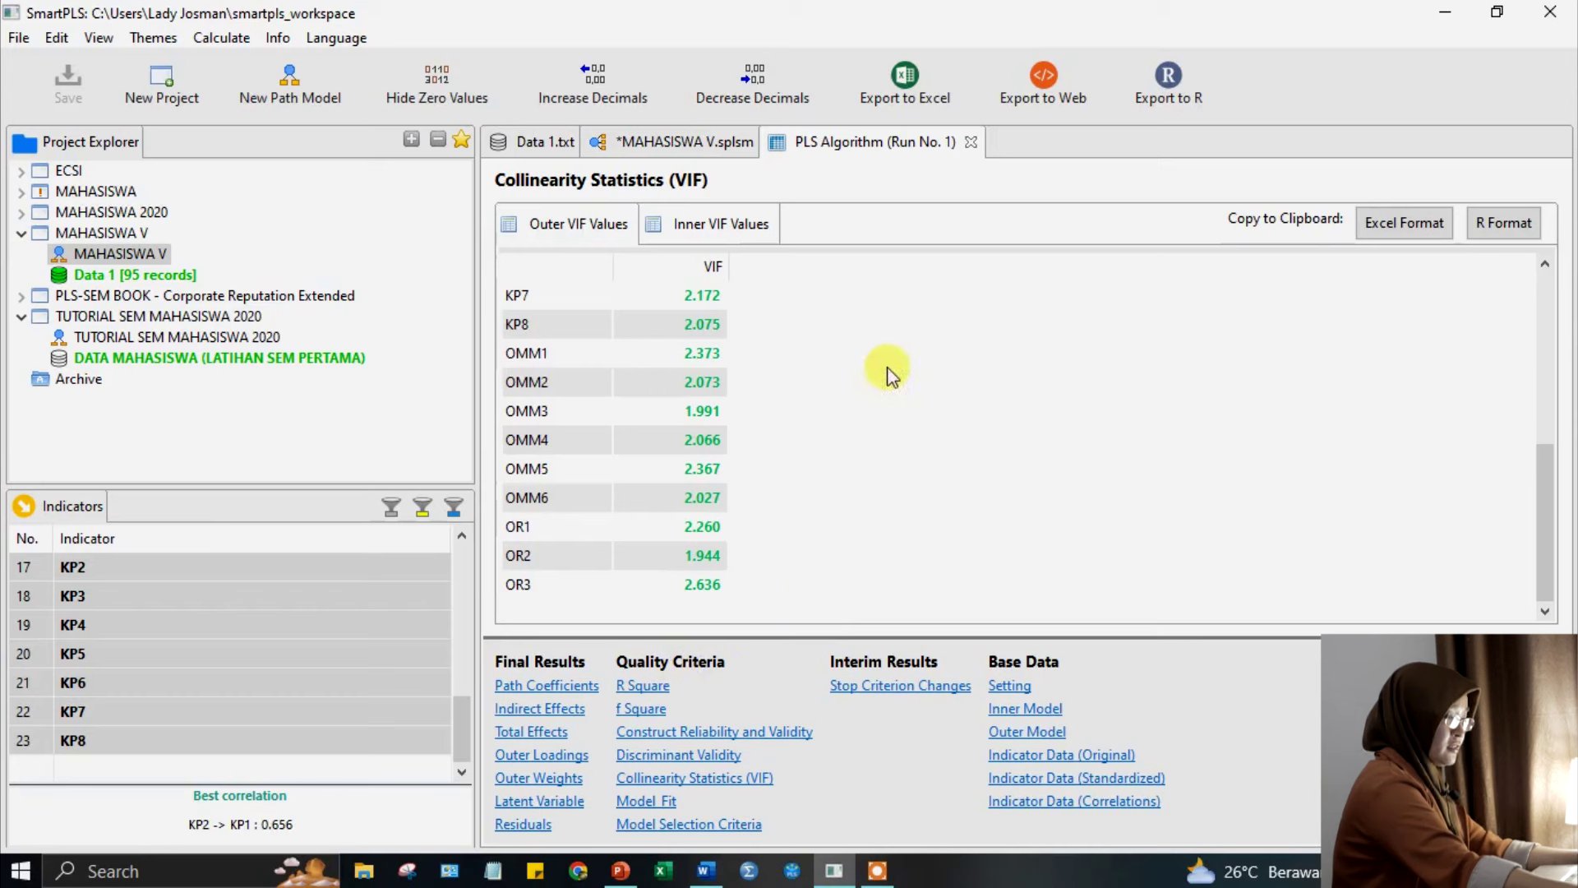
Examine Cronbach's Alpha and Composite Reliability at full column width, plus the R Square matrix and chart in the PLS Algorithm report.
click(761, 739)
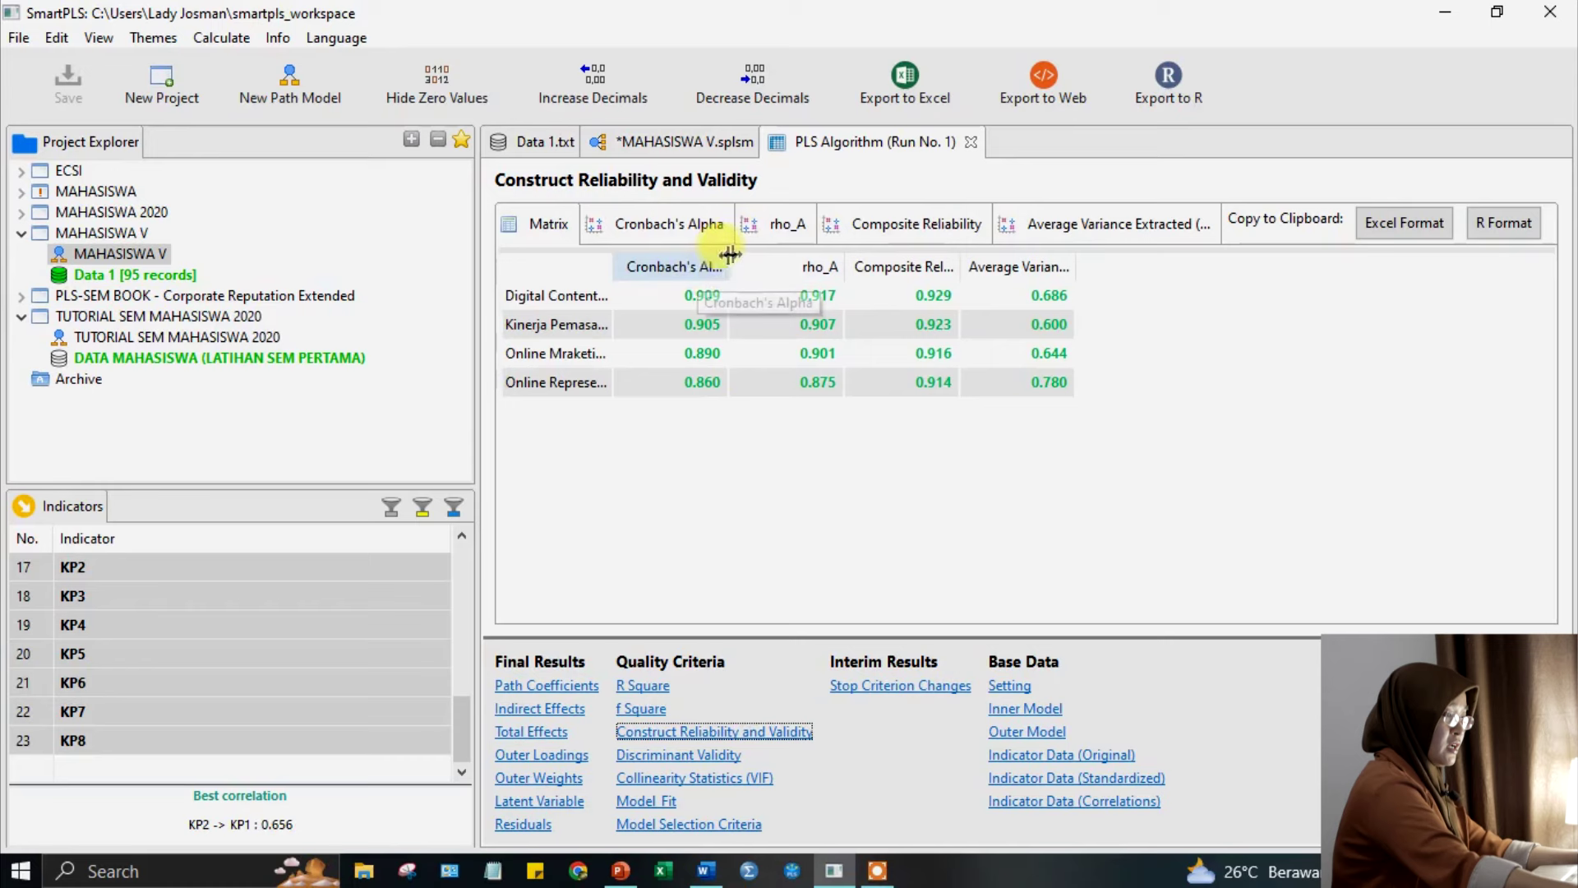
drag(727, 255, 817, 256)
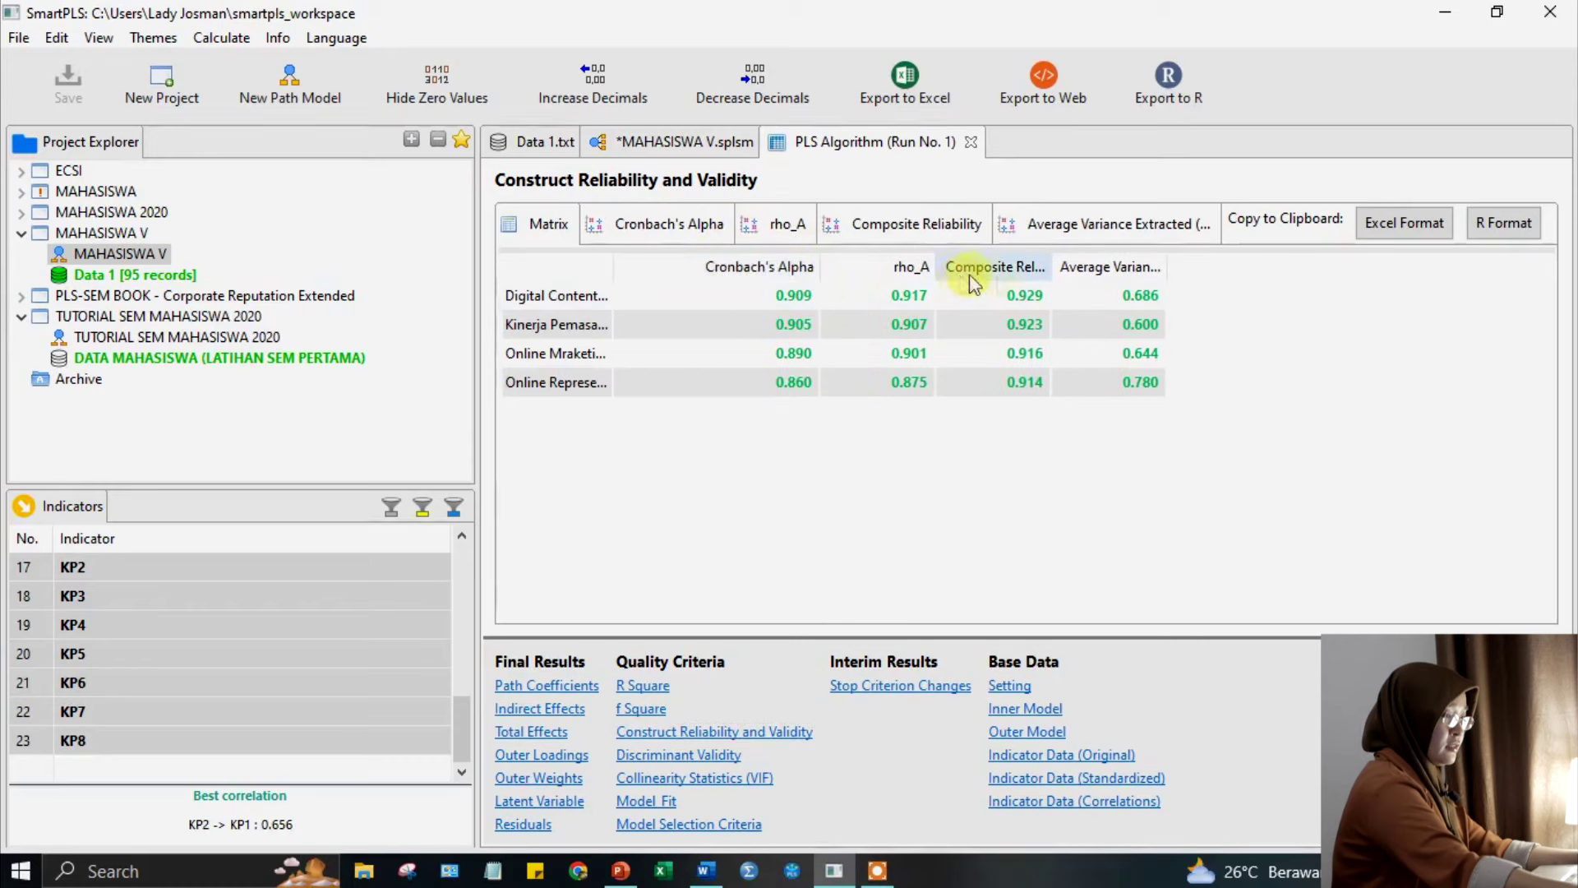
drag(1051, 266, 1154, 266)
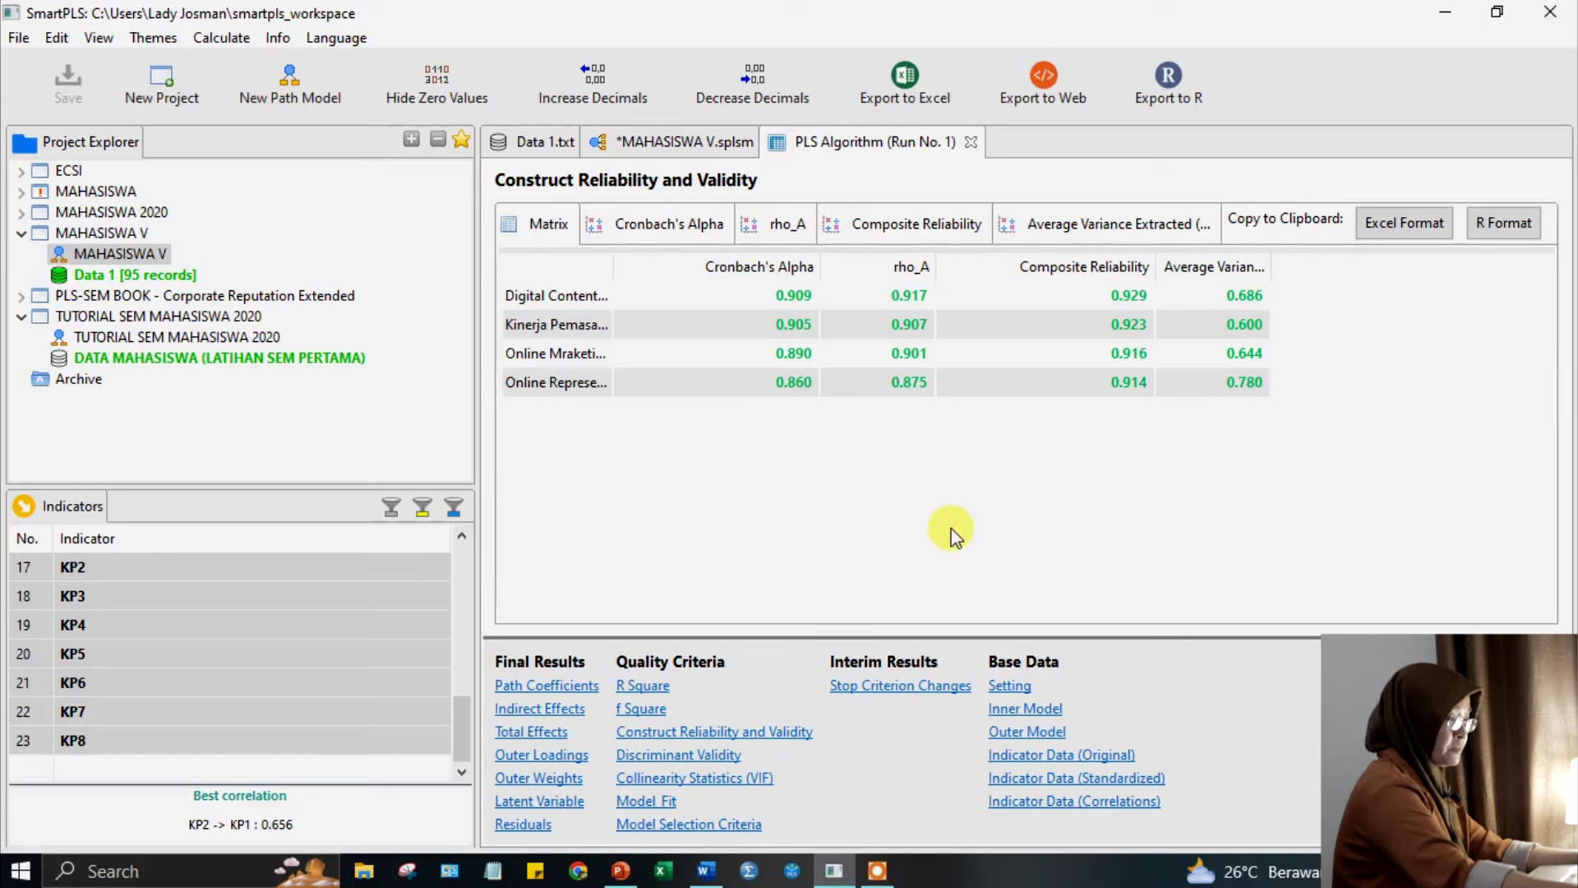
click(644, 689)
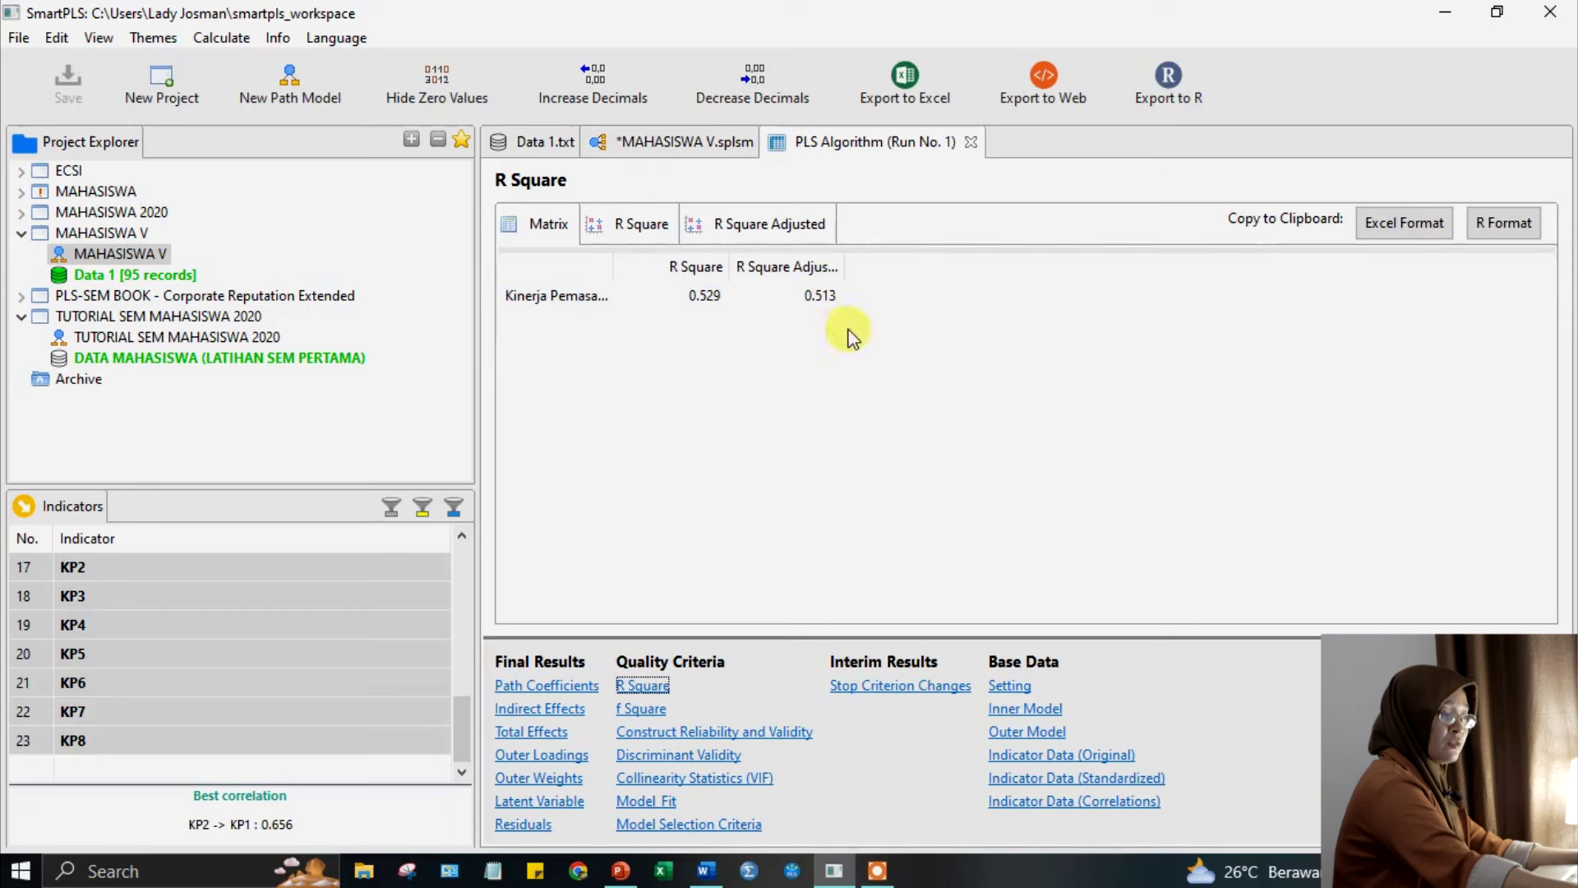
click(623, 234)
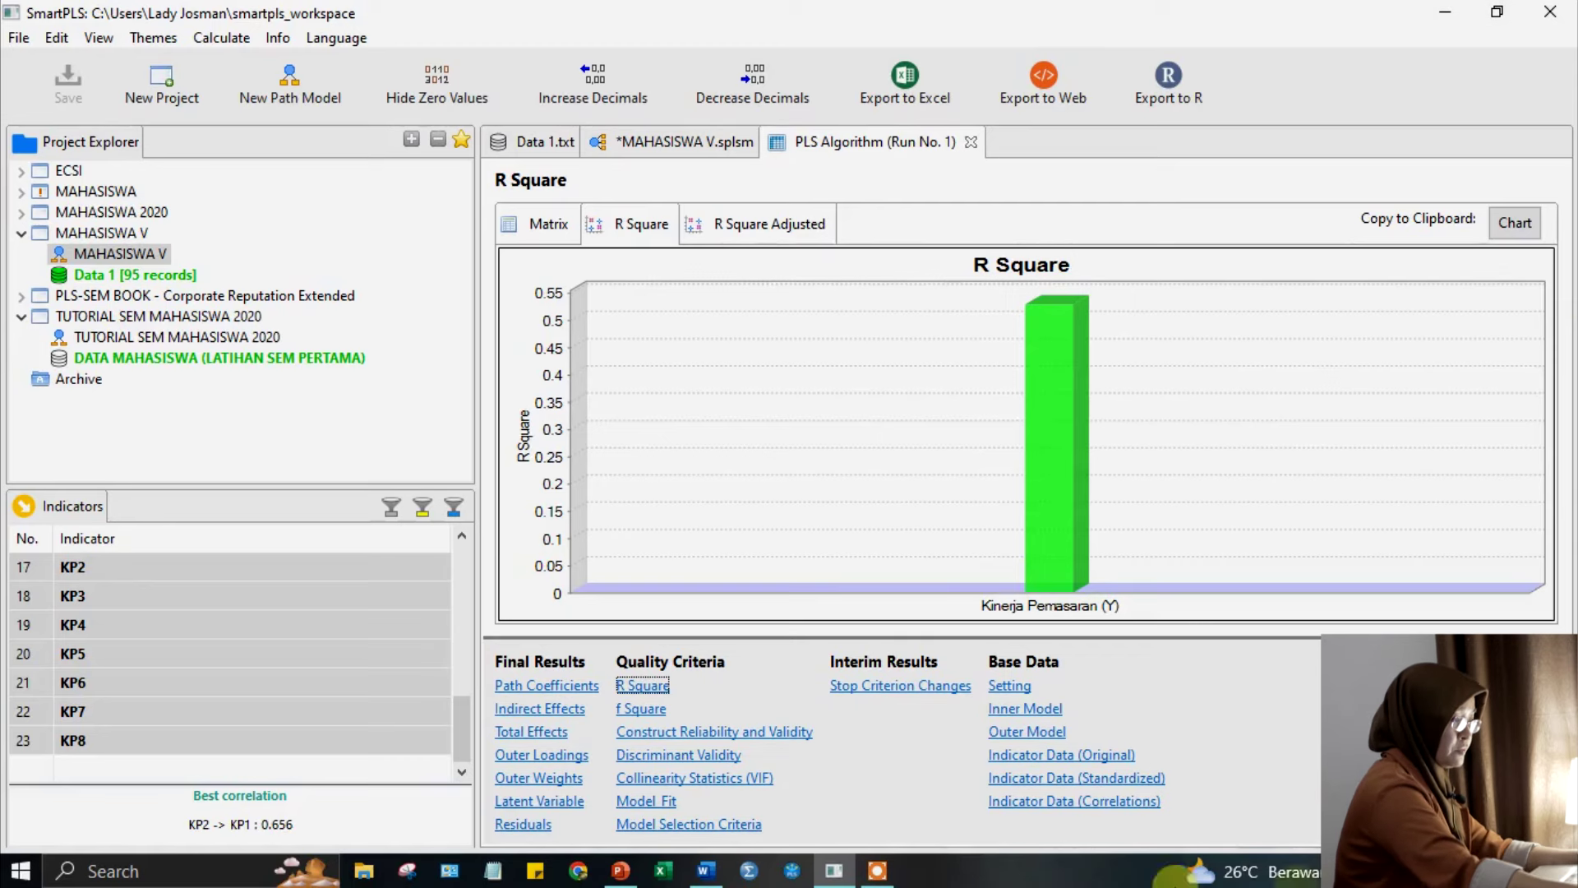
Capture the calculated MAHASISWA V path model diagram as a rectangular screenshot with Snipping Tool.
click(688, 141)
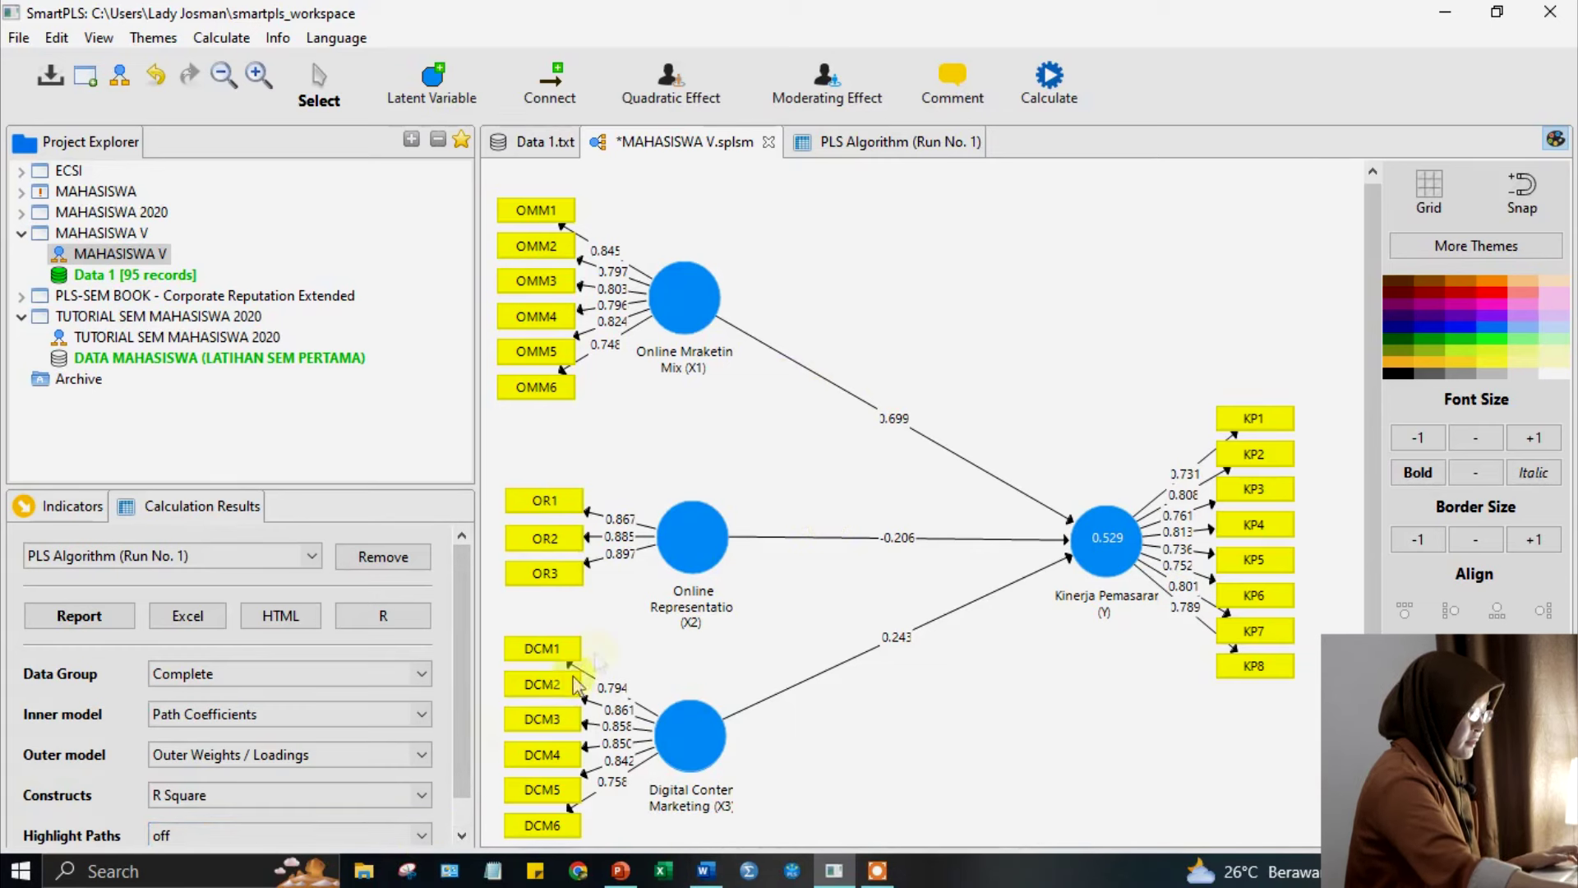
click(405, 873)
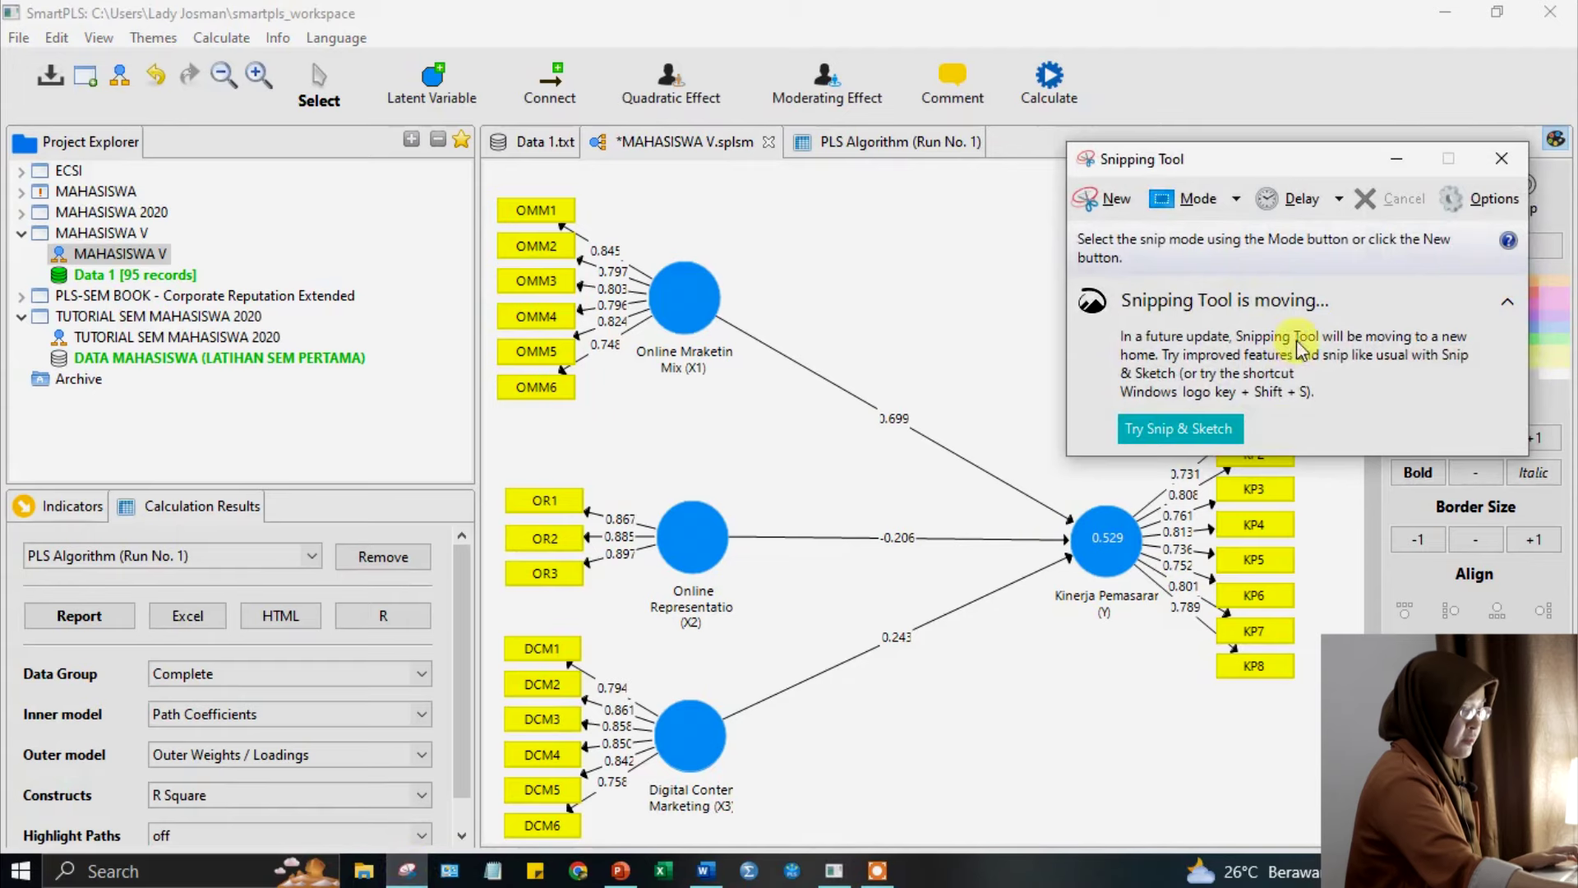
click(1105, 199)
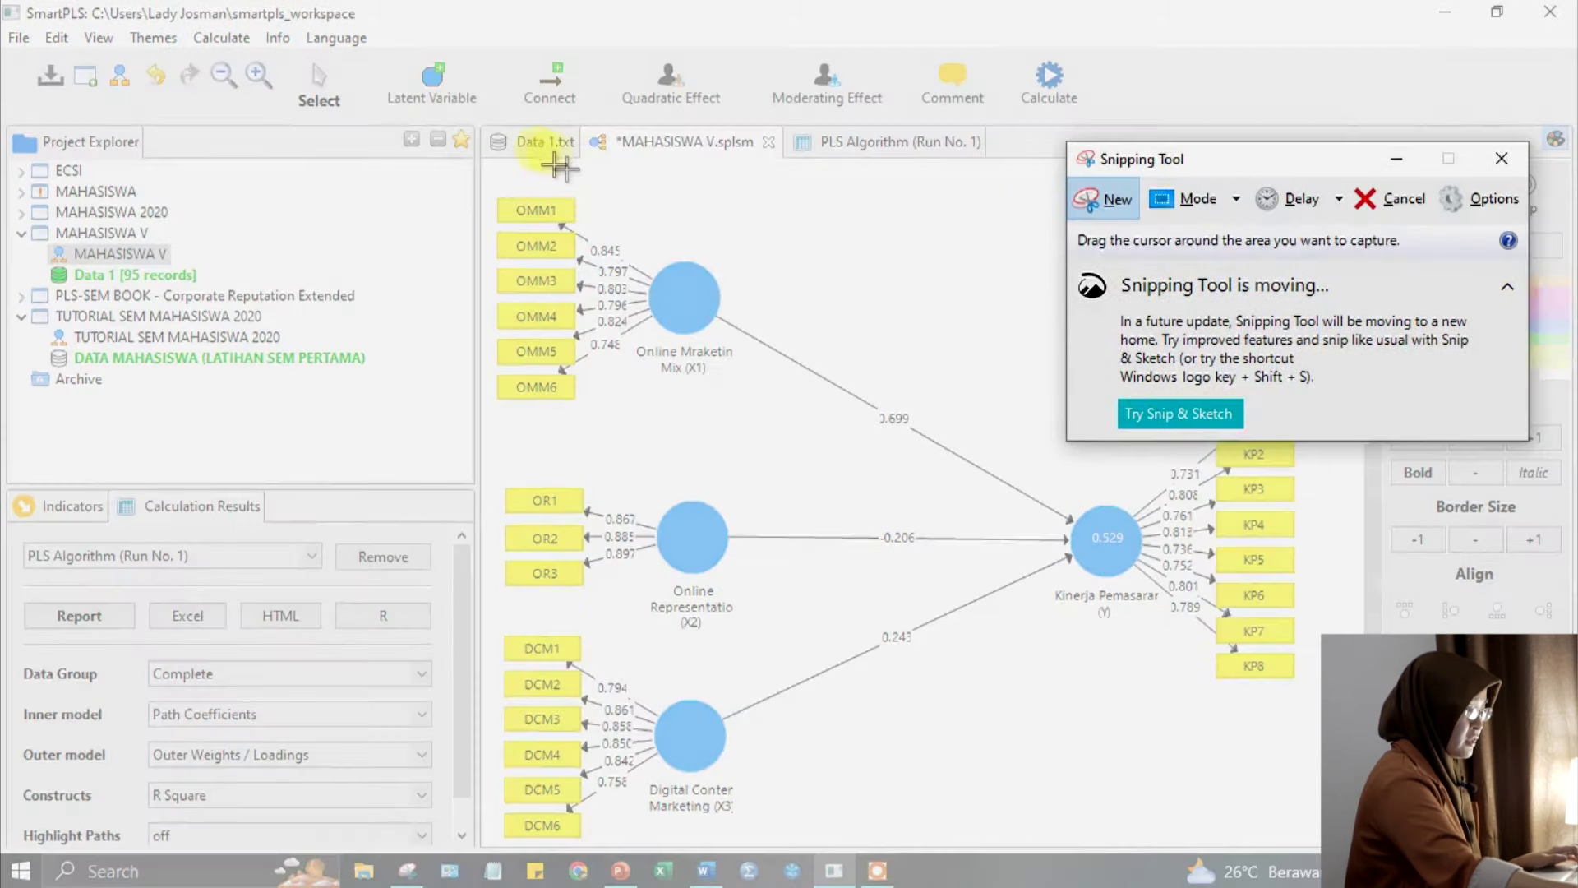
drag(479, 164, 1366, 850)
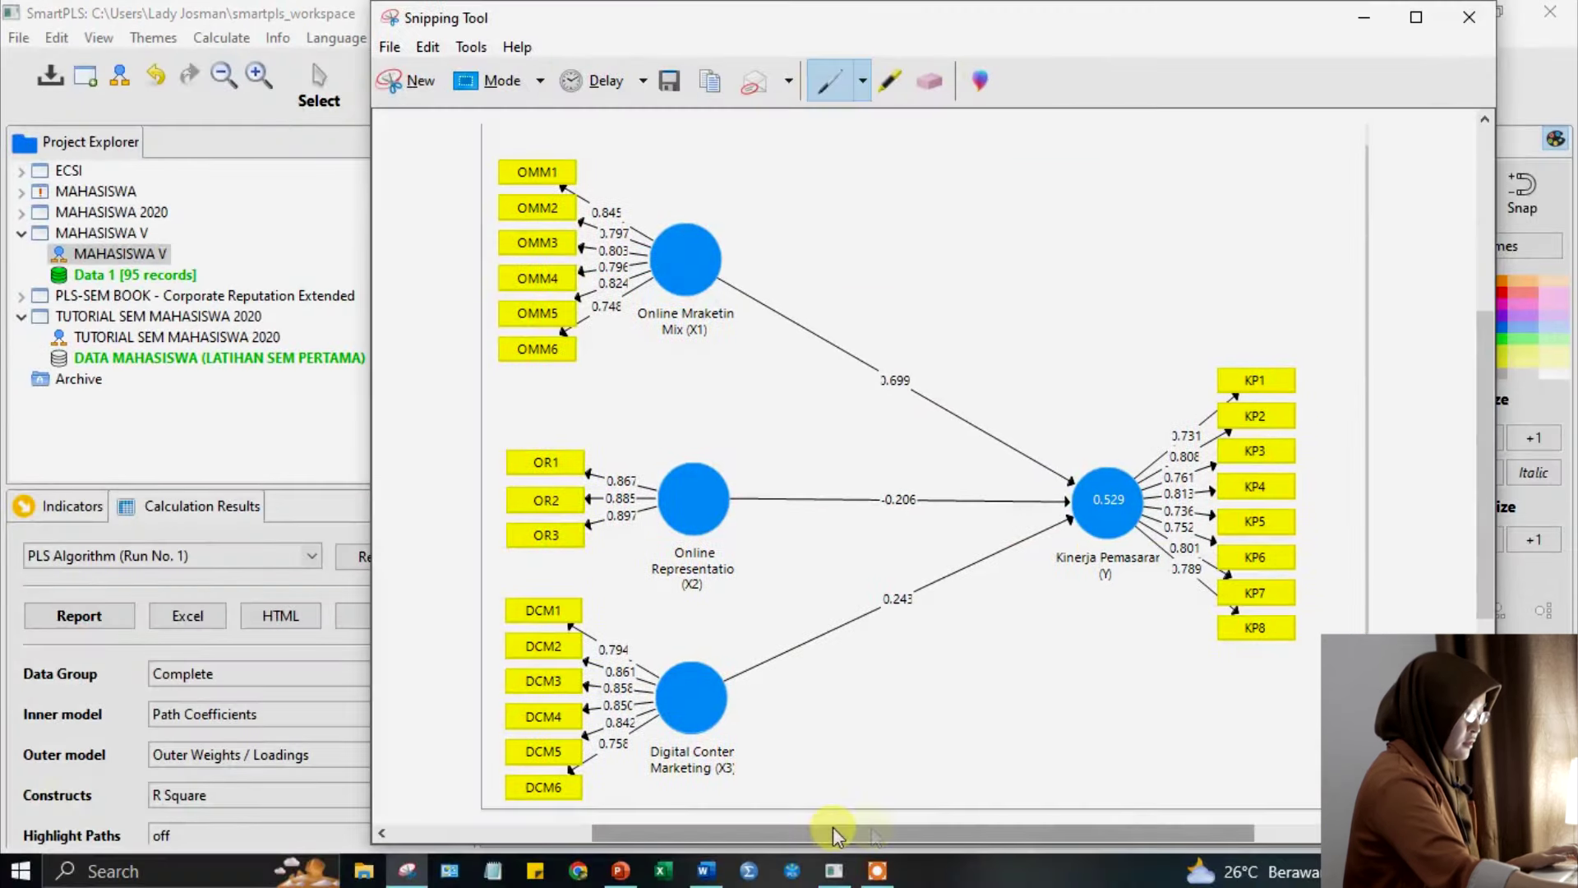
Switch to Word, create a blank document and paste the captured path model diagram into it.
click(706, 871)
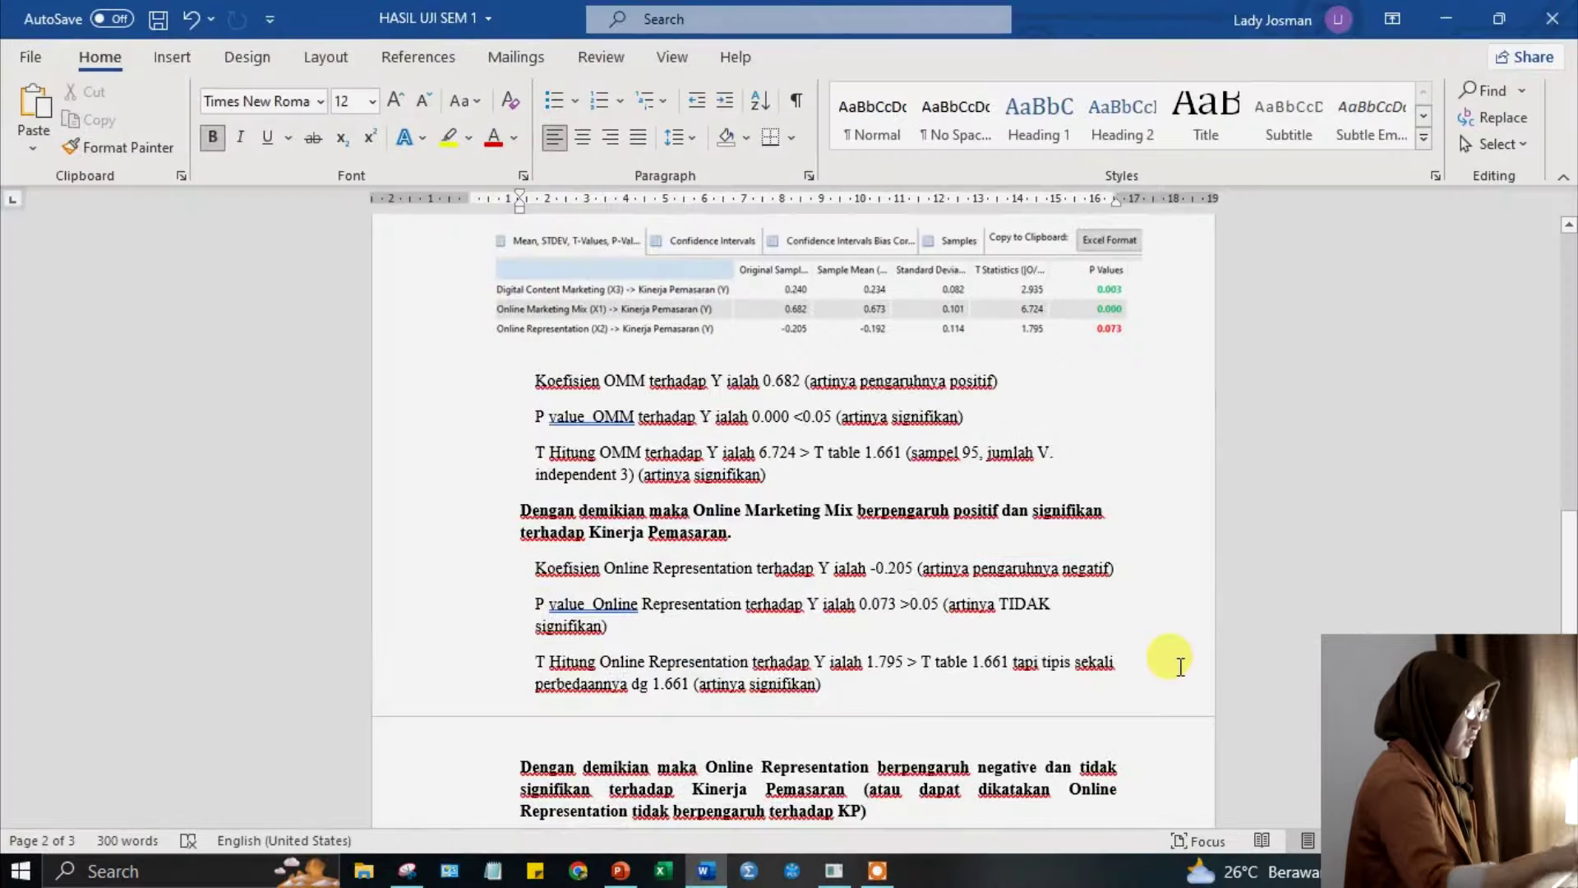
key(ctrl+n)
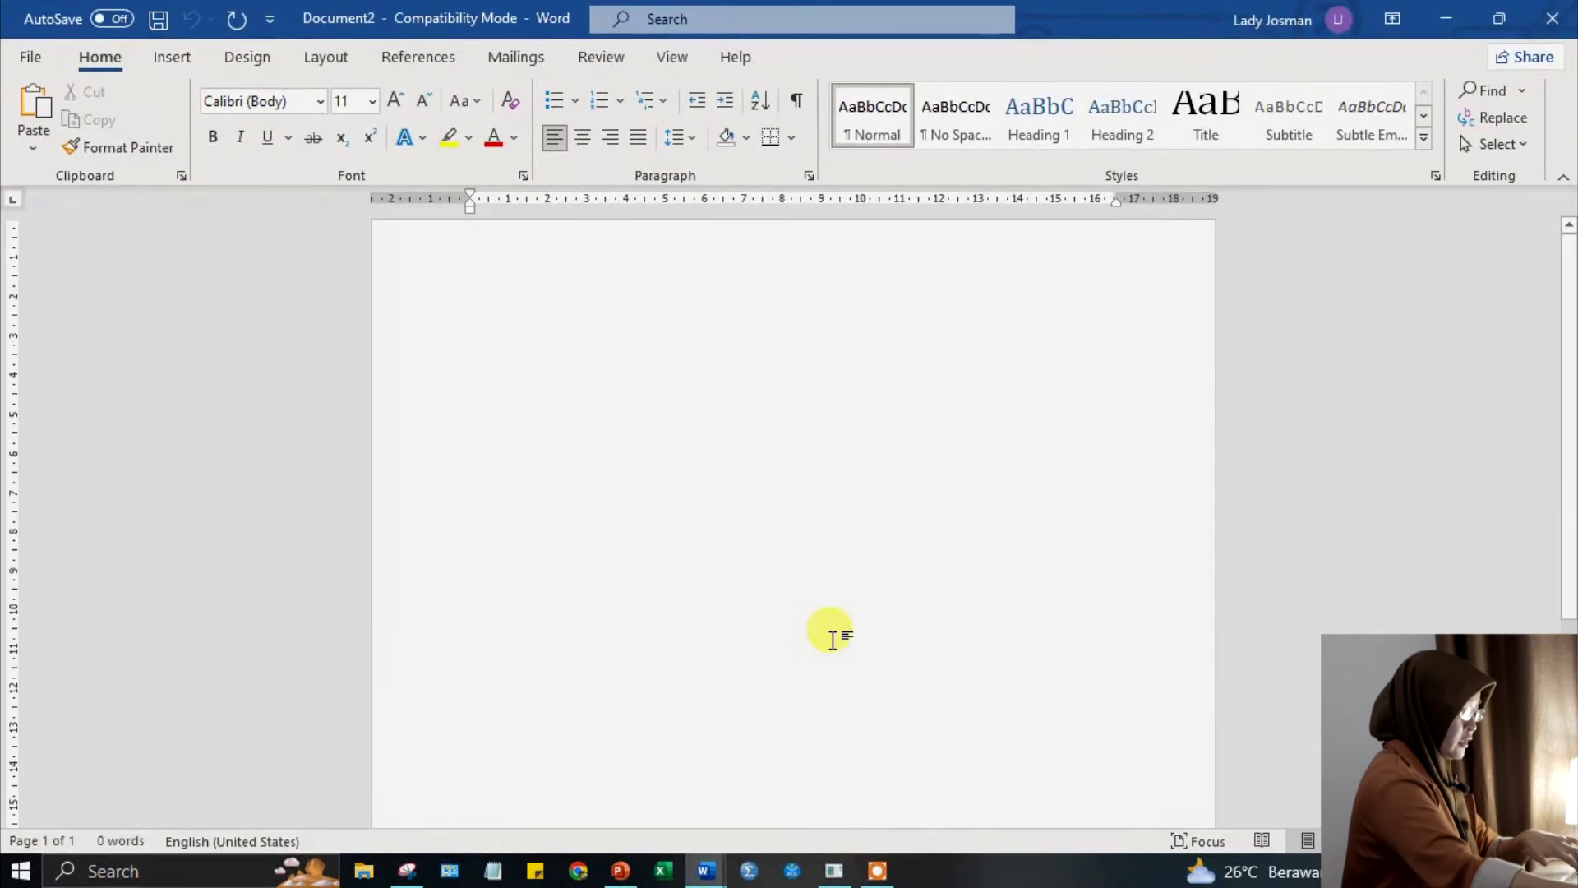
key(ctrl+v)
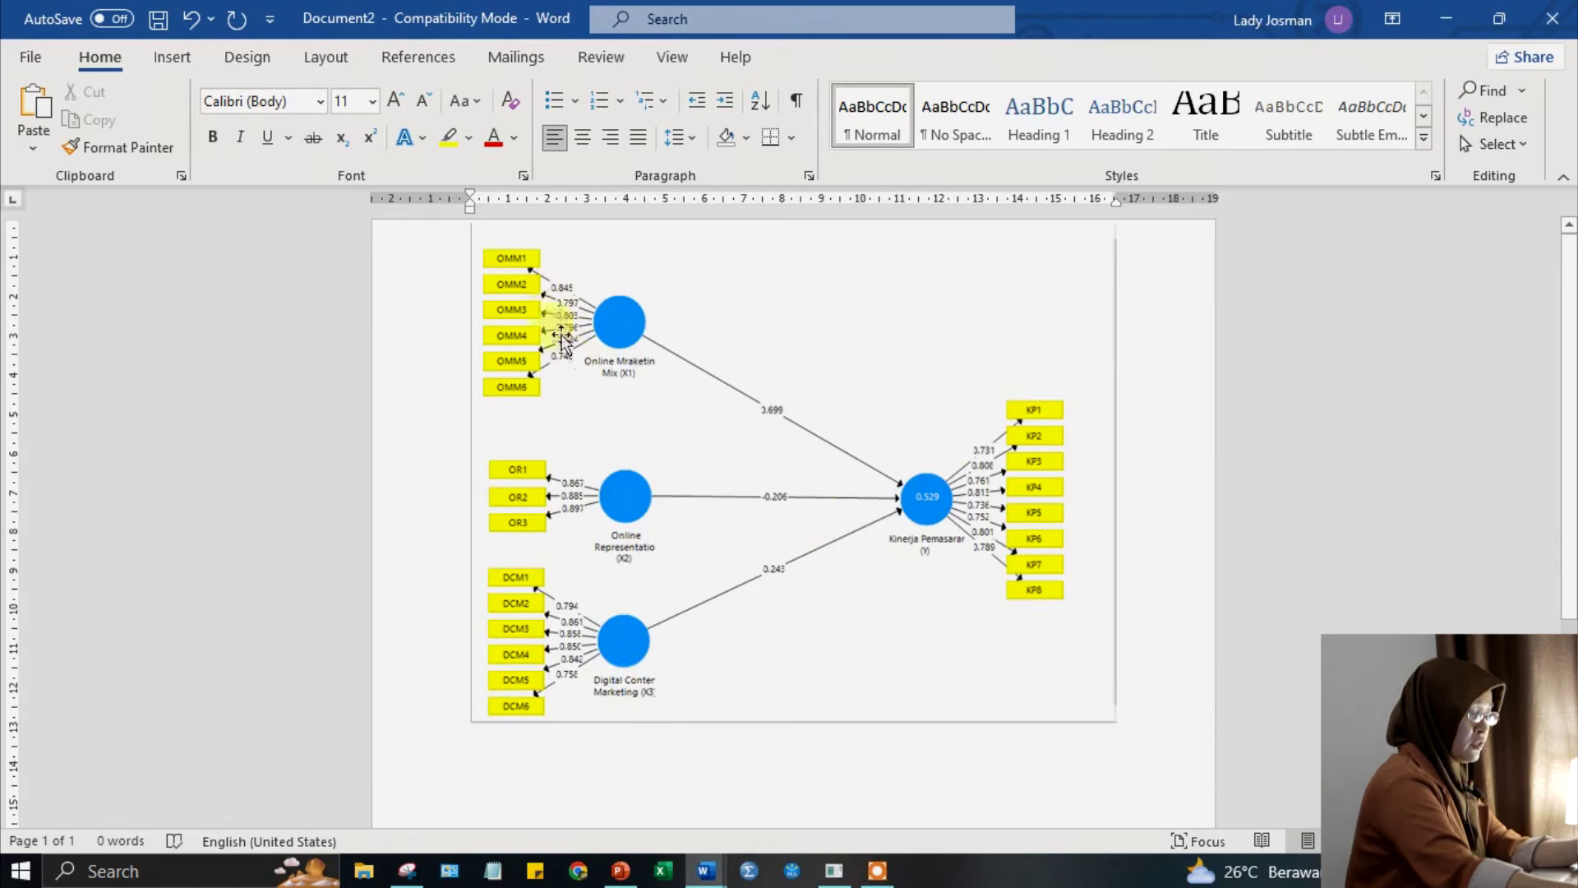
click(544, 569)
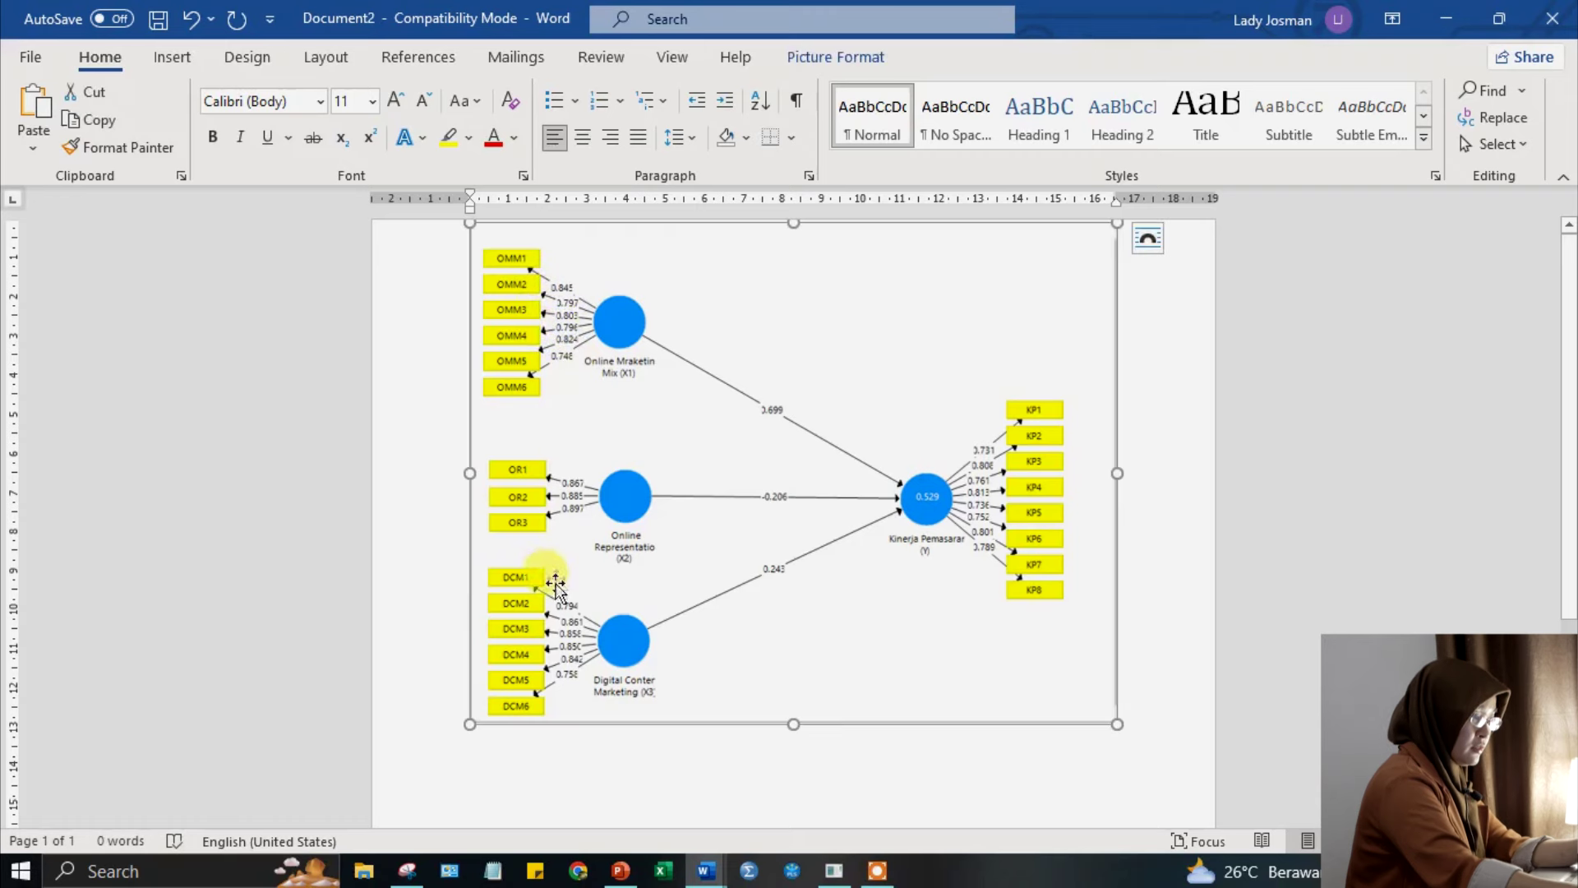
click(674, 774)
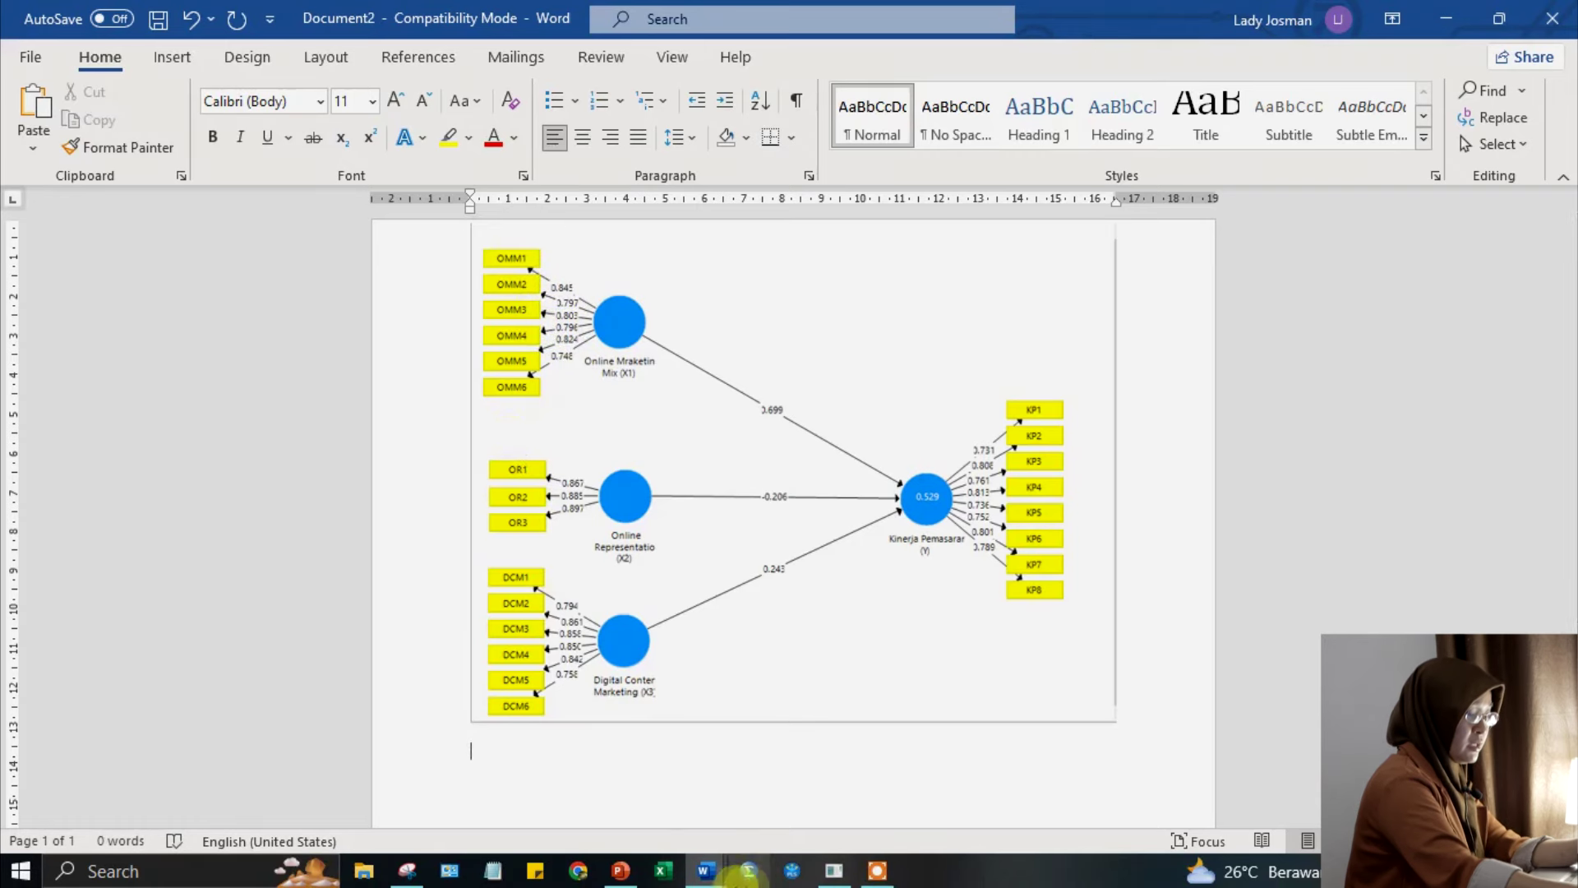
Switch to the HASIL UJI SEM 1 document in Word and review its structural model section with the R Square and hypothesis test notes.
click(705, 871)
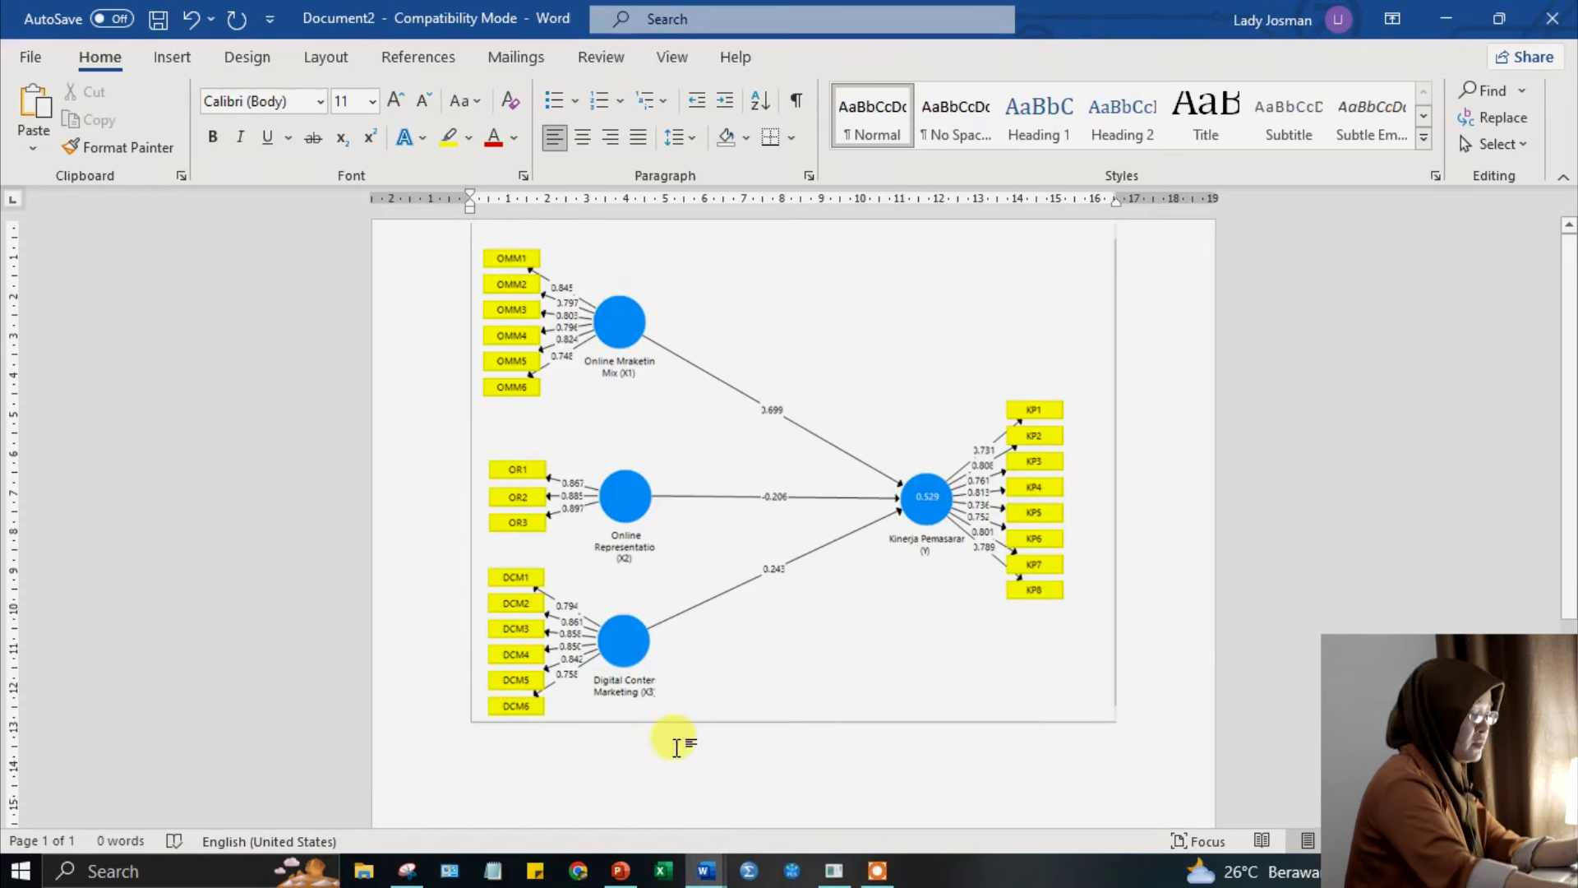
click(705, 871)
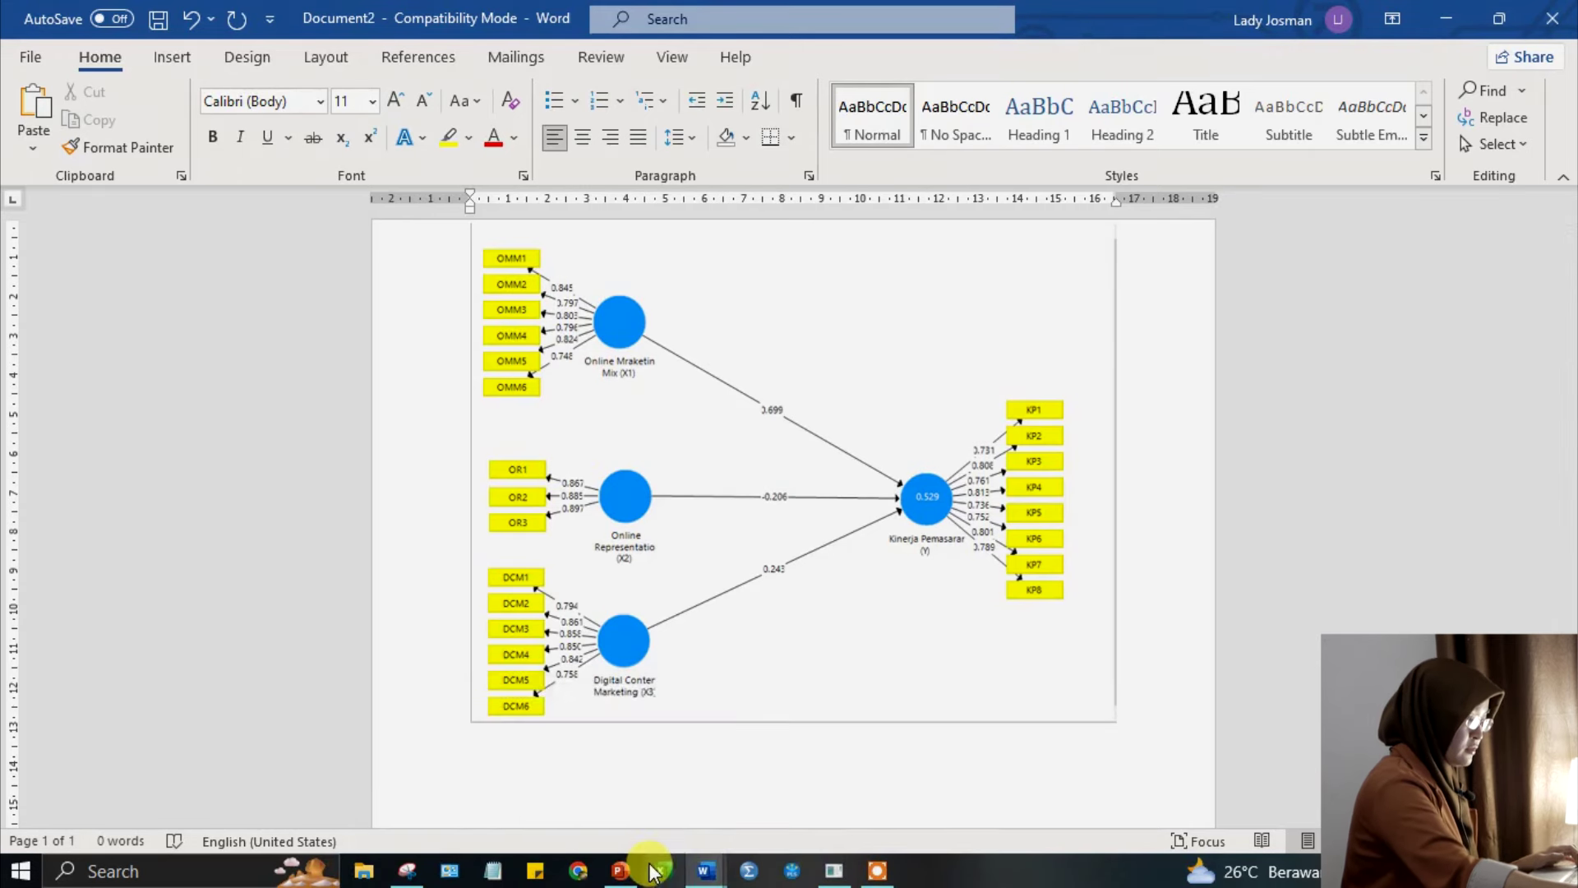
click(846, 871)
click(705, 872)
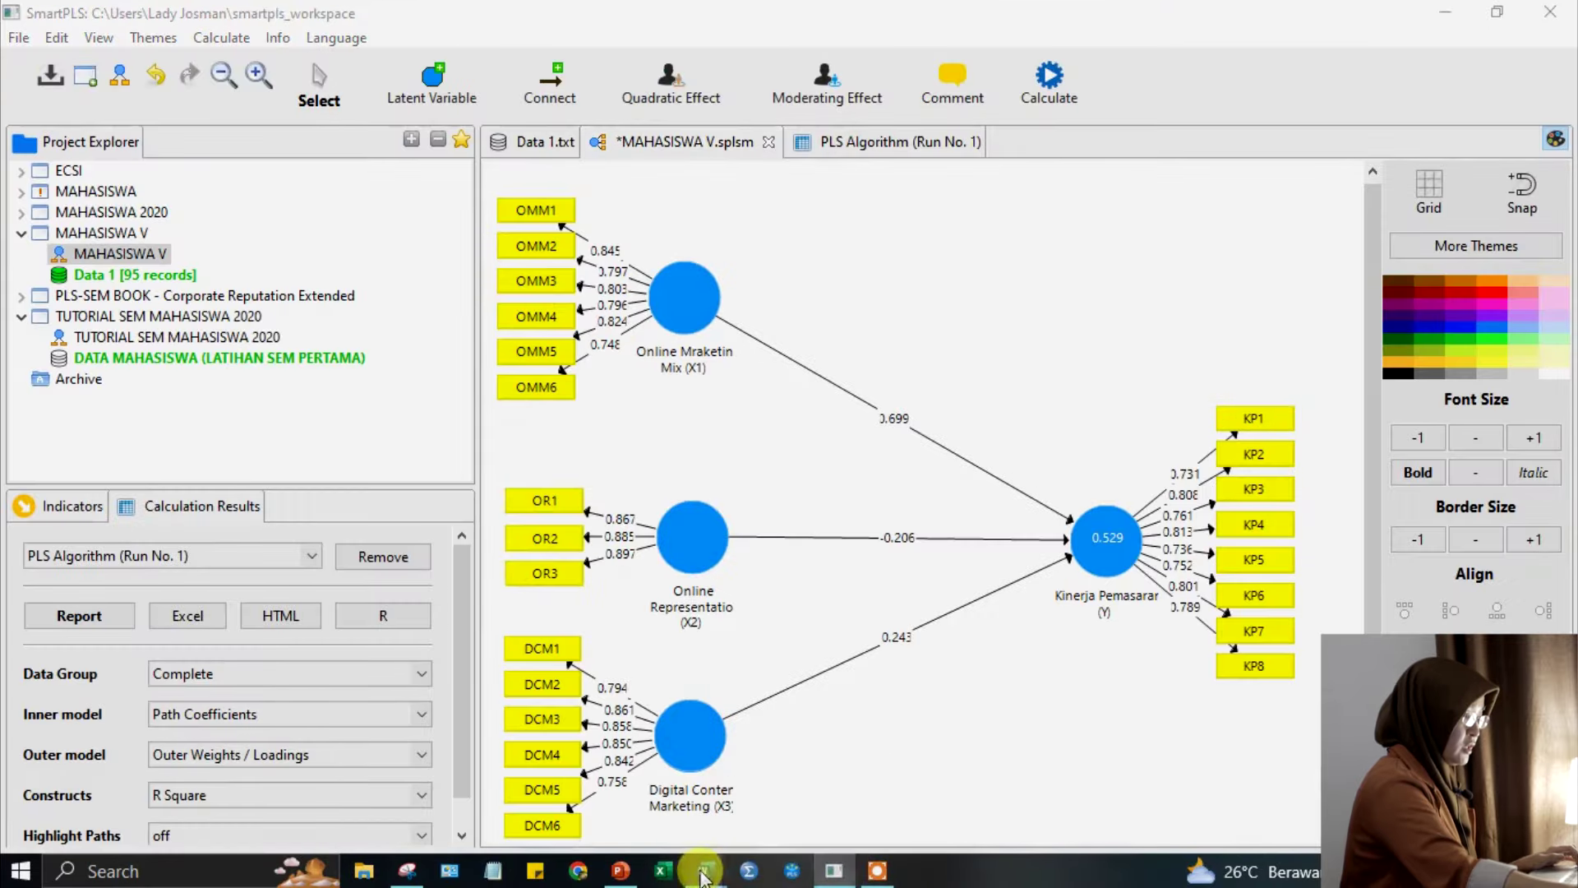
click(689, 743)
scroll(599, 416, up, 3)
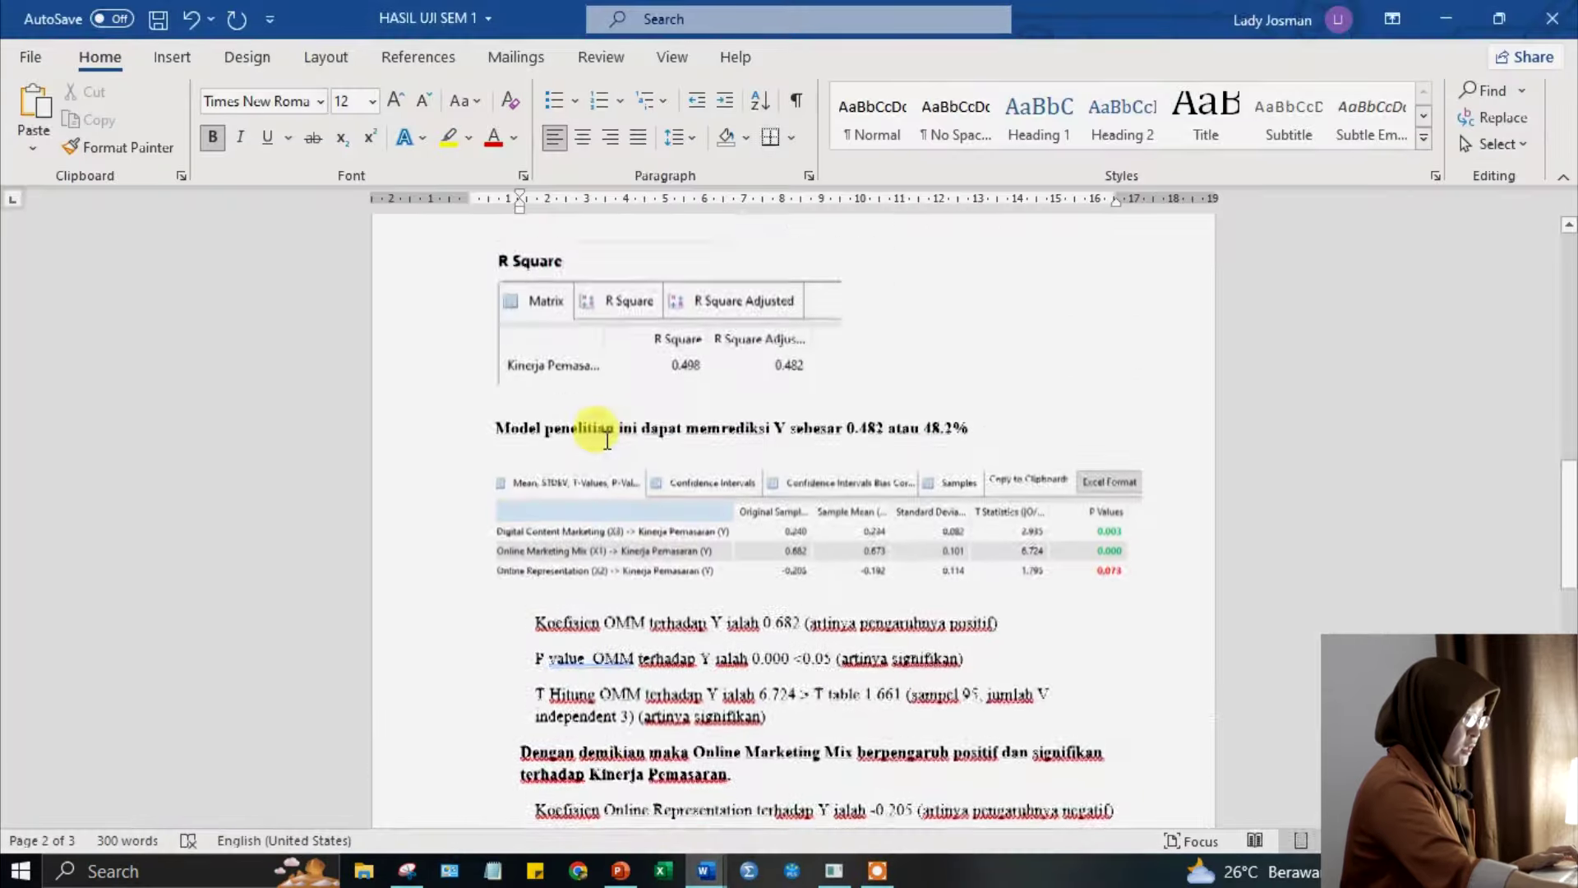
scroll(596, 380, down, 10)
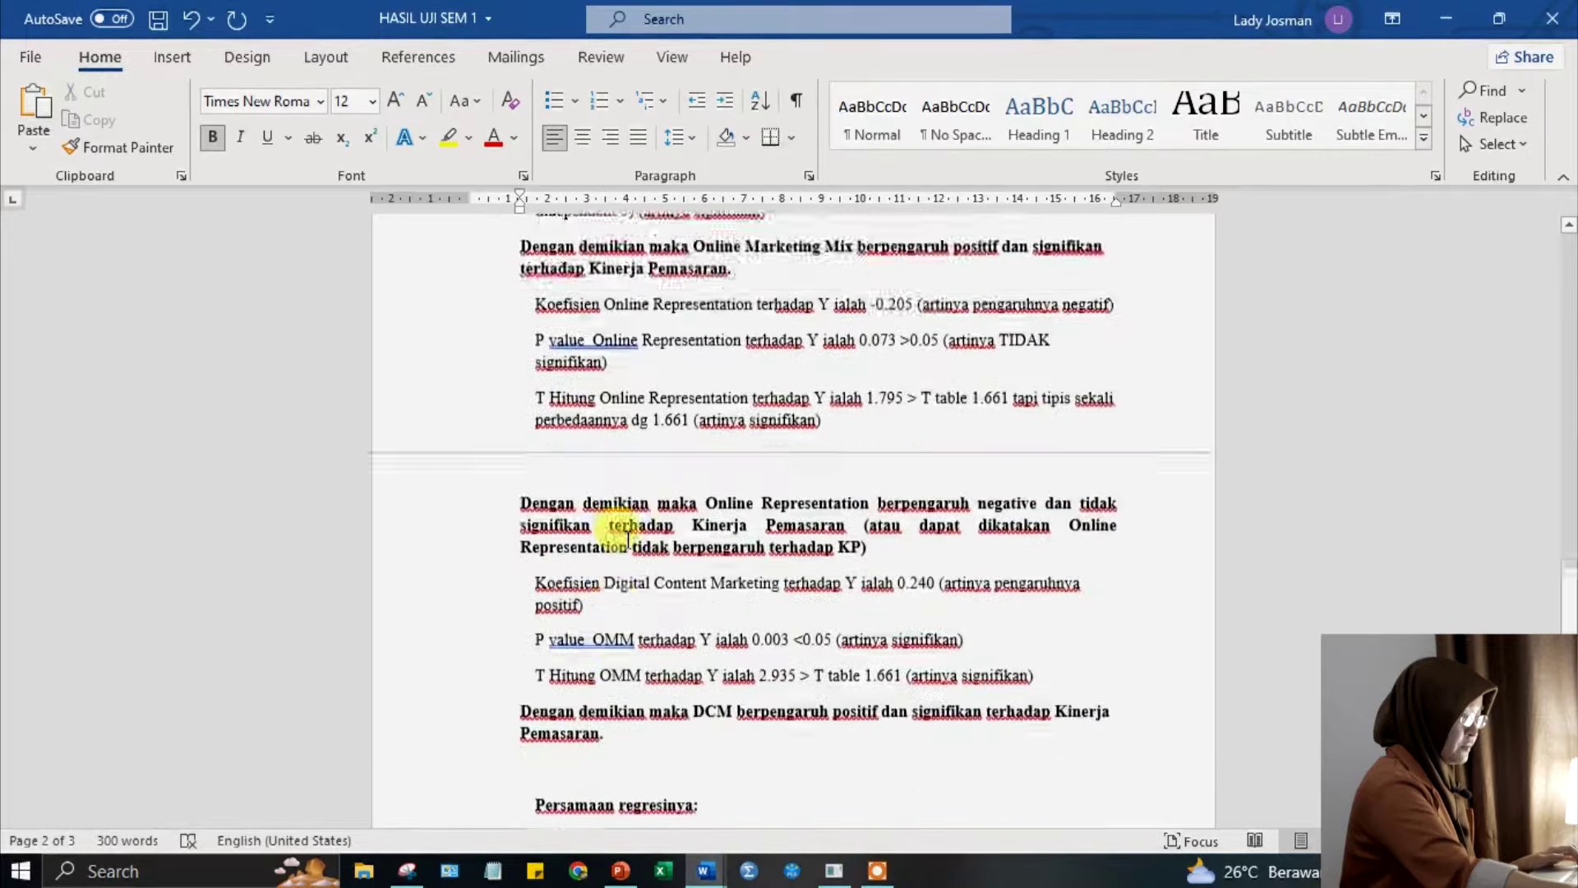
scroll(628, 538, up, 12)
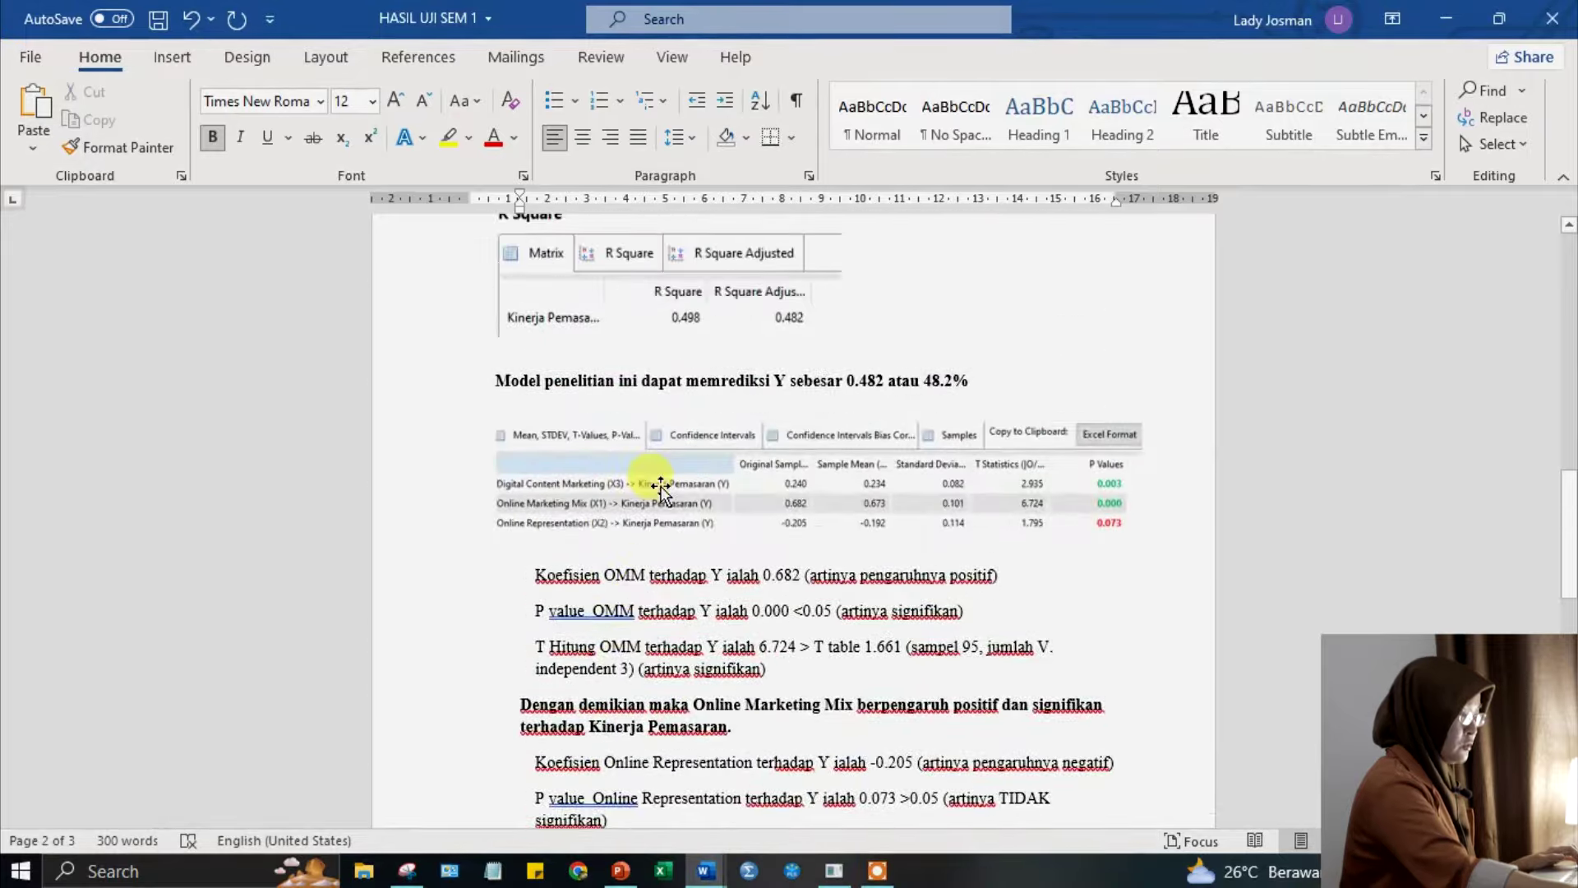
click(660, 488)
scroll(657, 575, up, 2)
scroll(682, 740, down, 3)
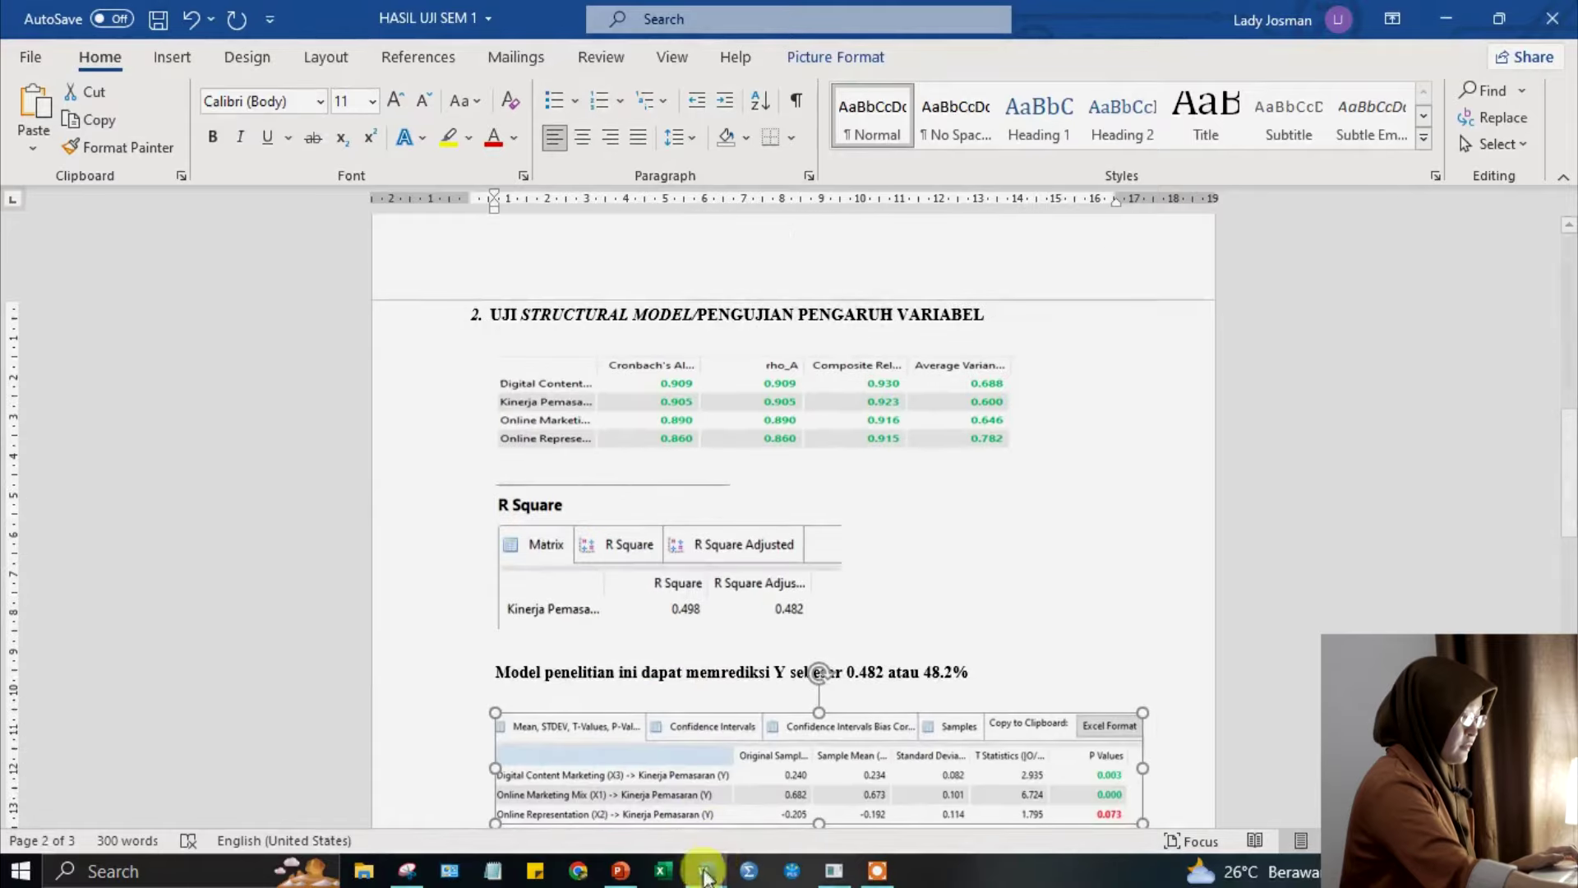
Return to SmartPLS and review the reliability, discriminant validity, collinearity and R Square results in the PLS Algorithm report.
click(876, 871)
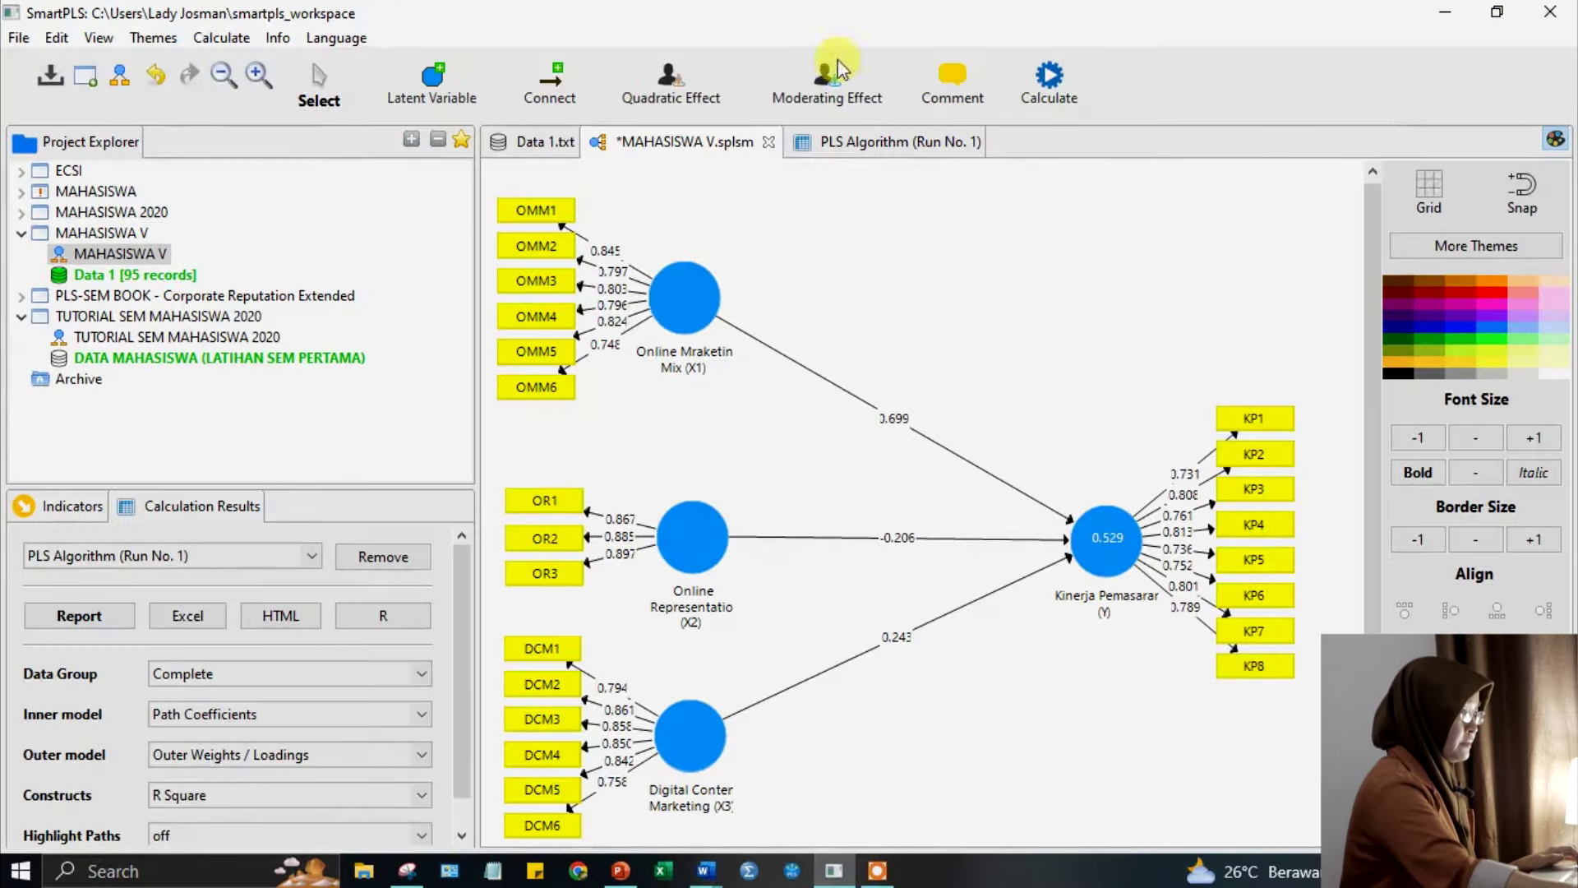
click(849, 152)
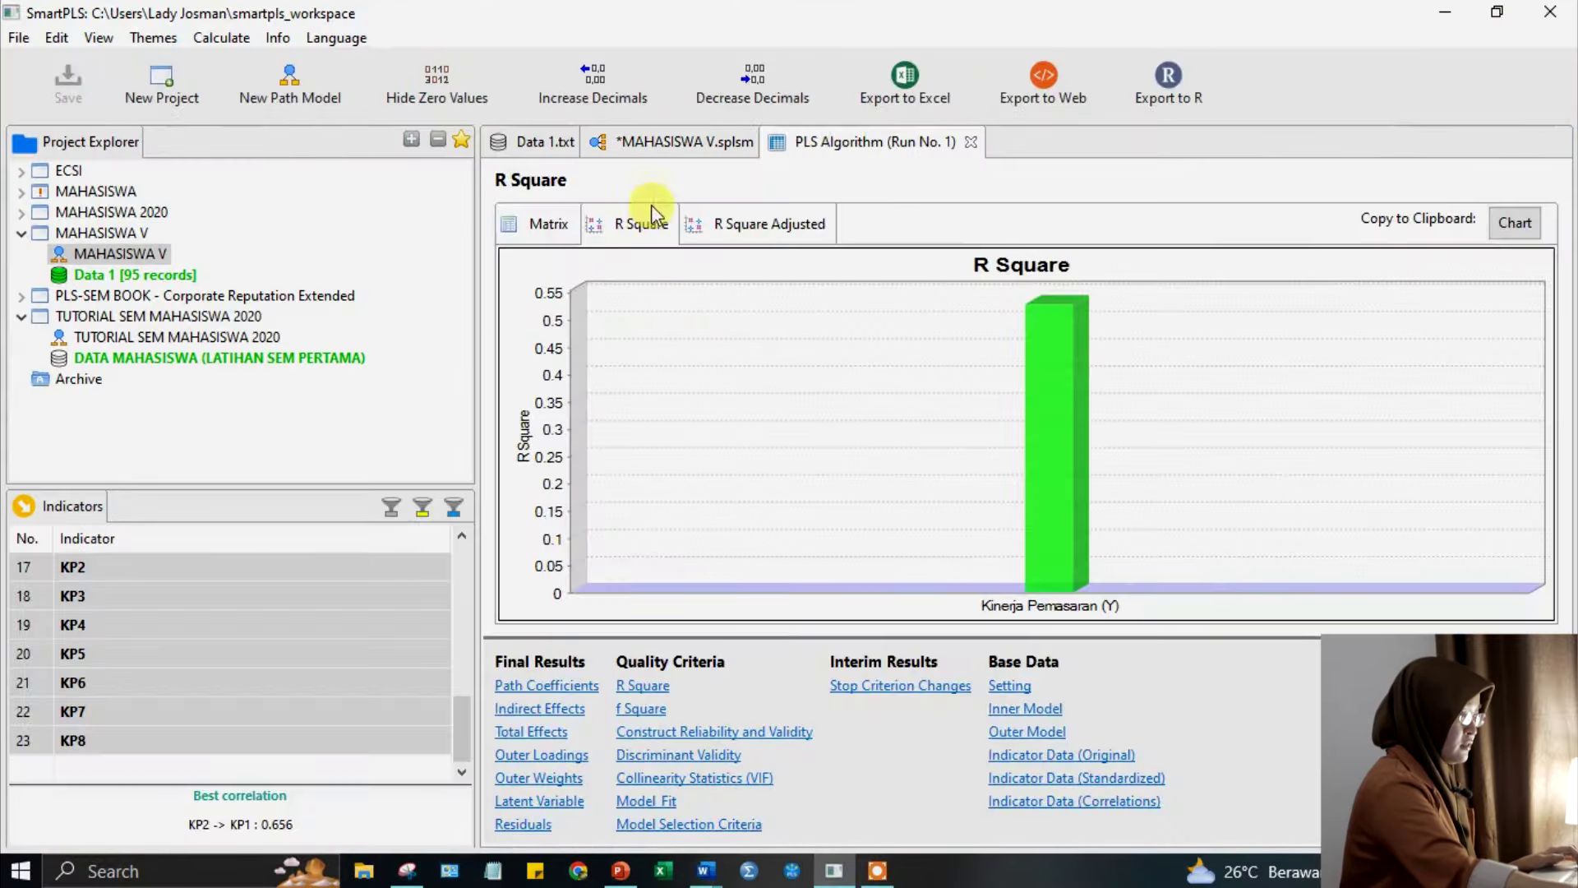
click(676, 733)
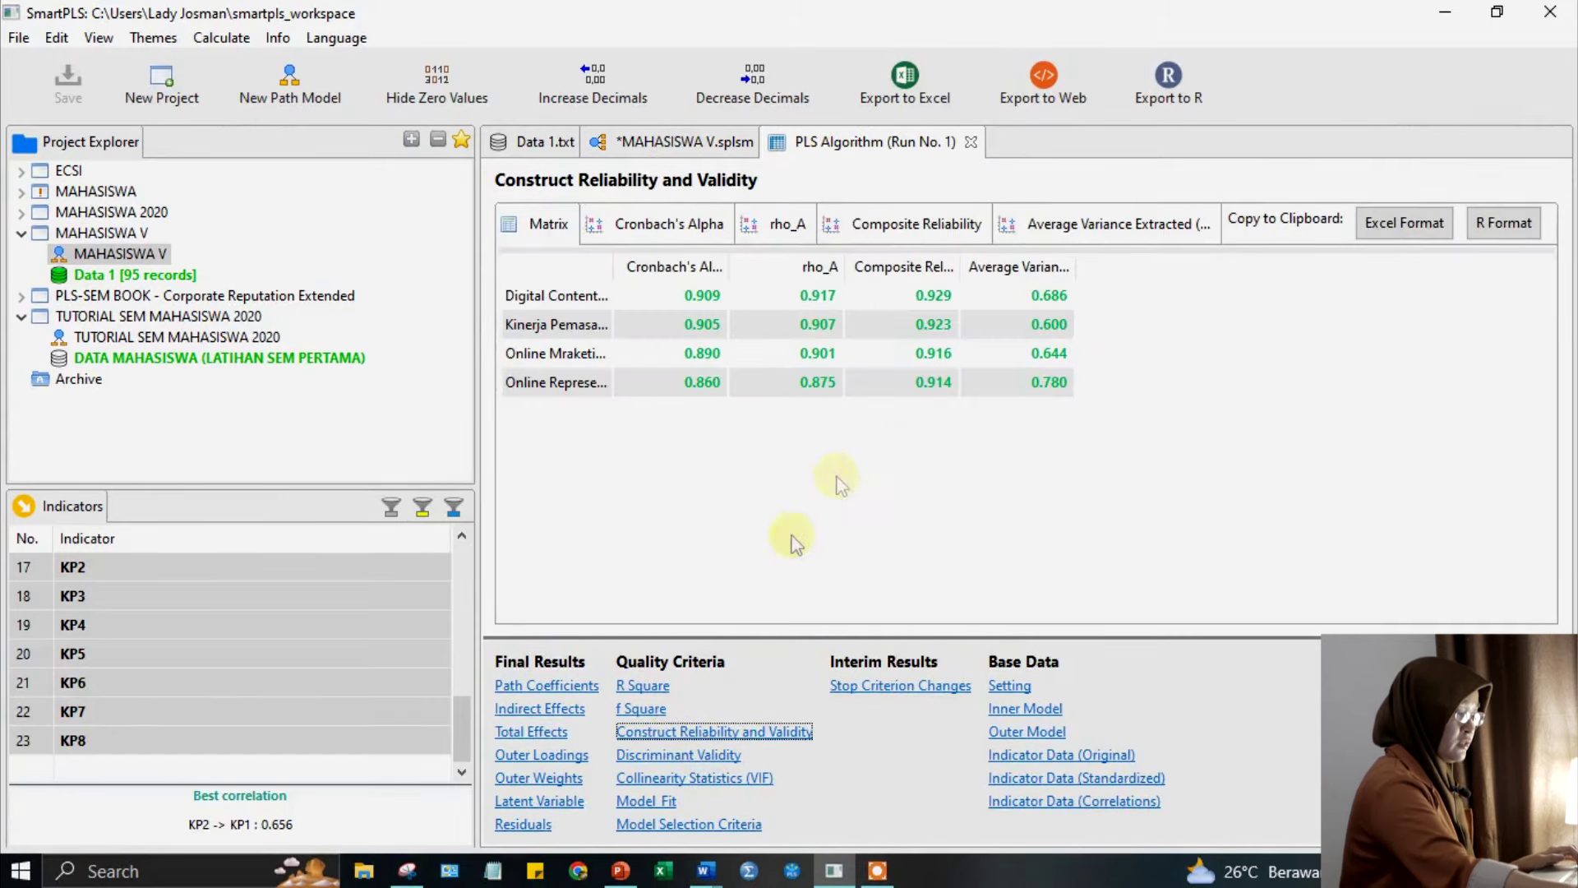
click(679, 755)
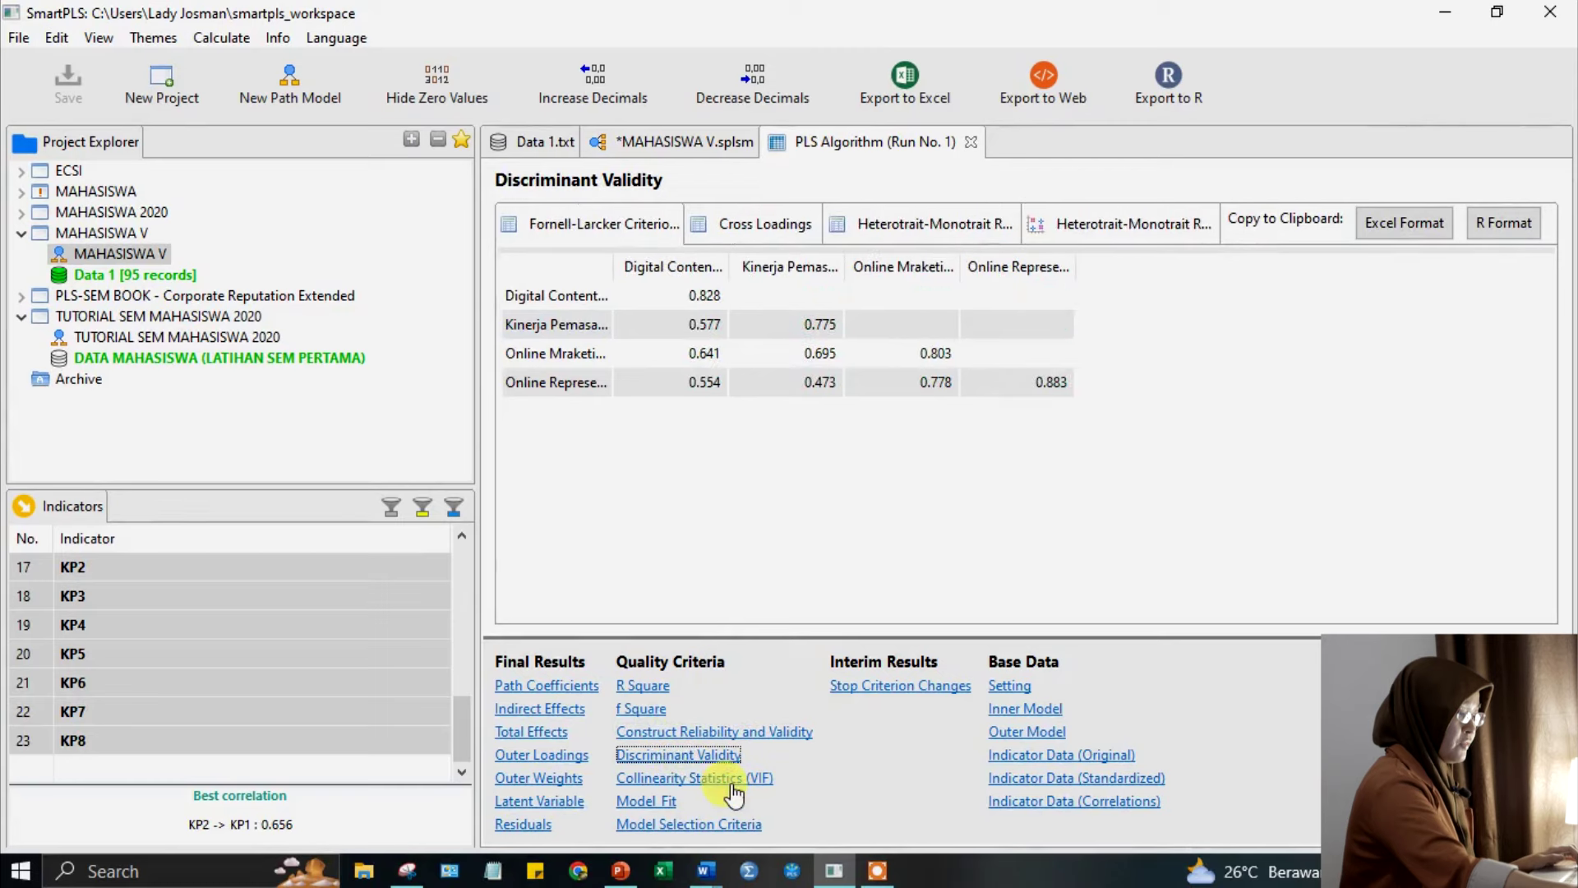
click(728, 782)
click(650, 687)
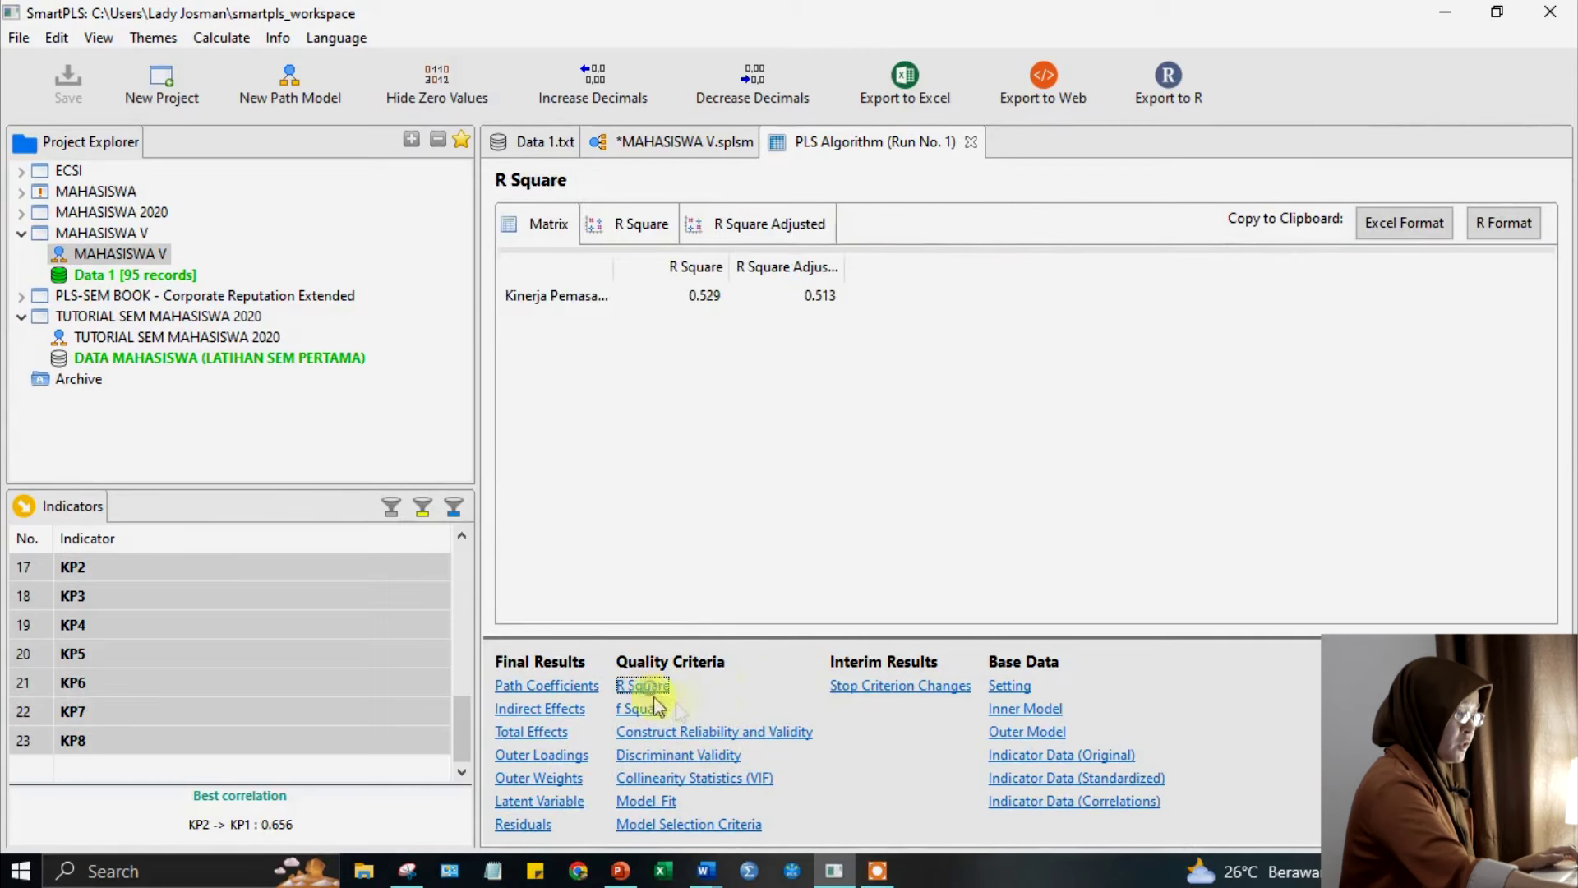
Run Basic Bootstrapping on the MAHASISWA V model with 500 subsamples, two-tailed at 0.05, and widen the path name and Original Sample columns.
click(707, 141)
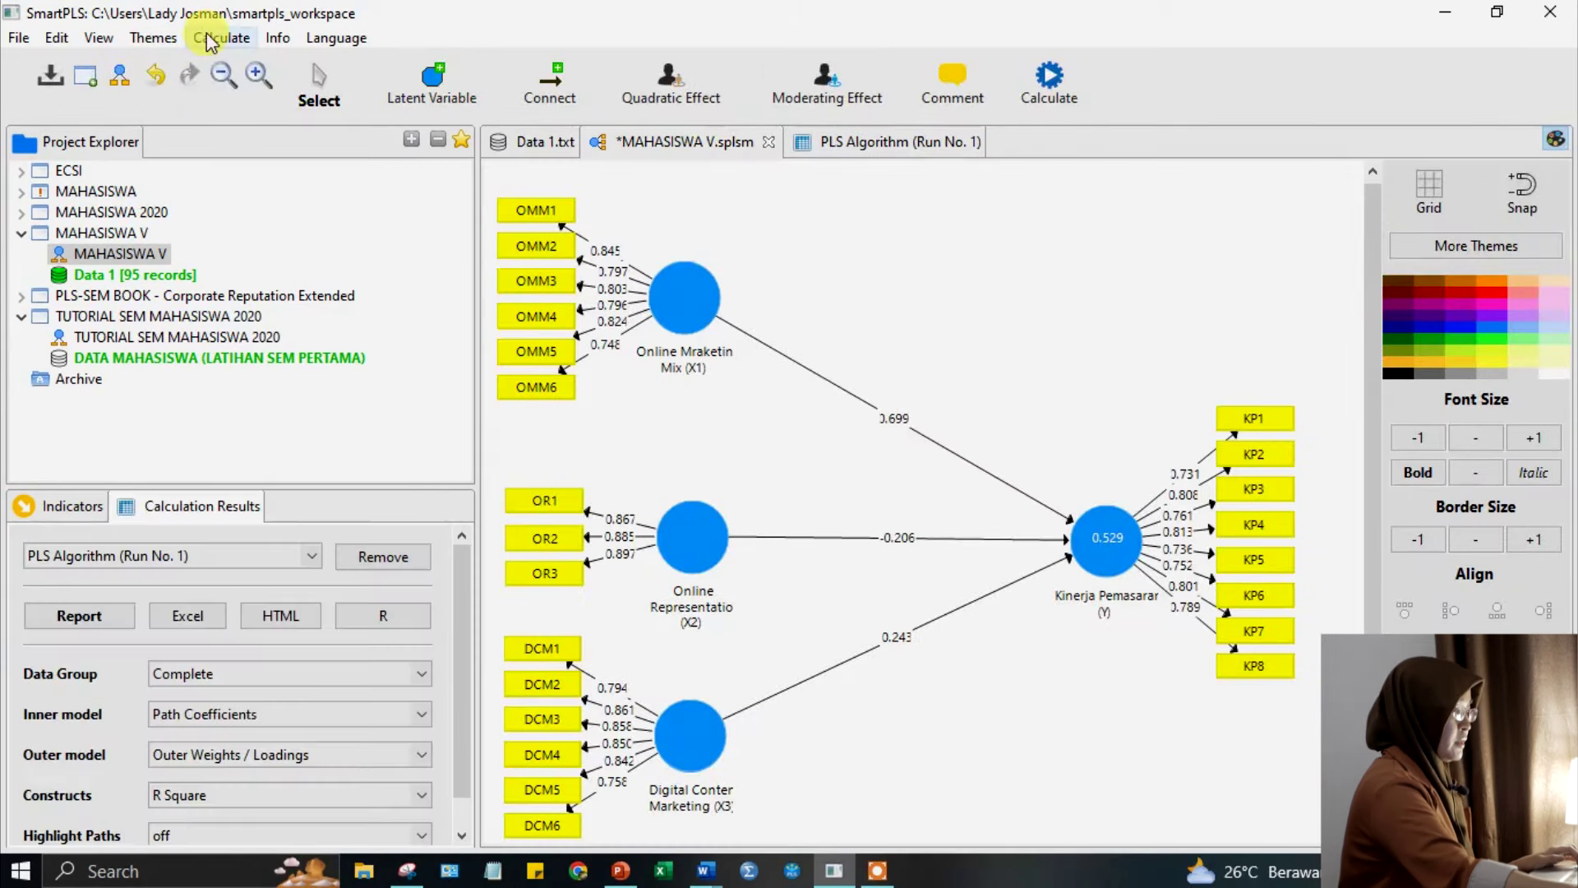
click(204, 38)
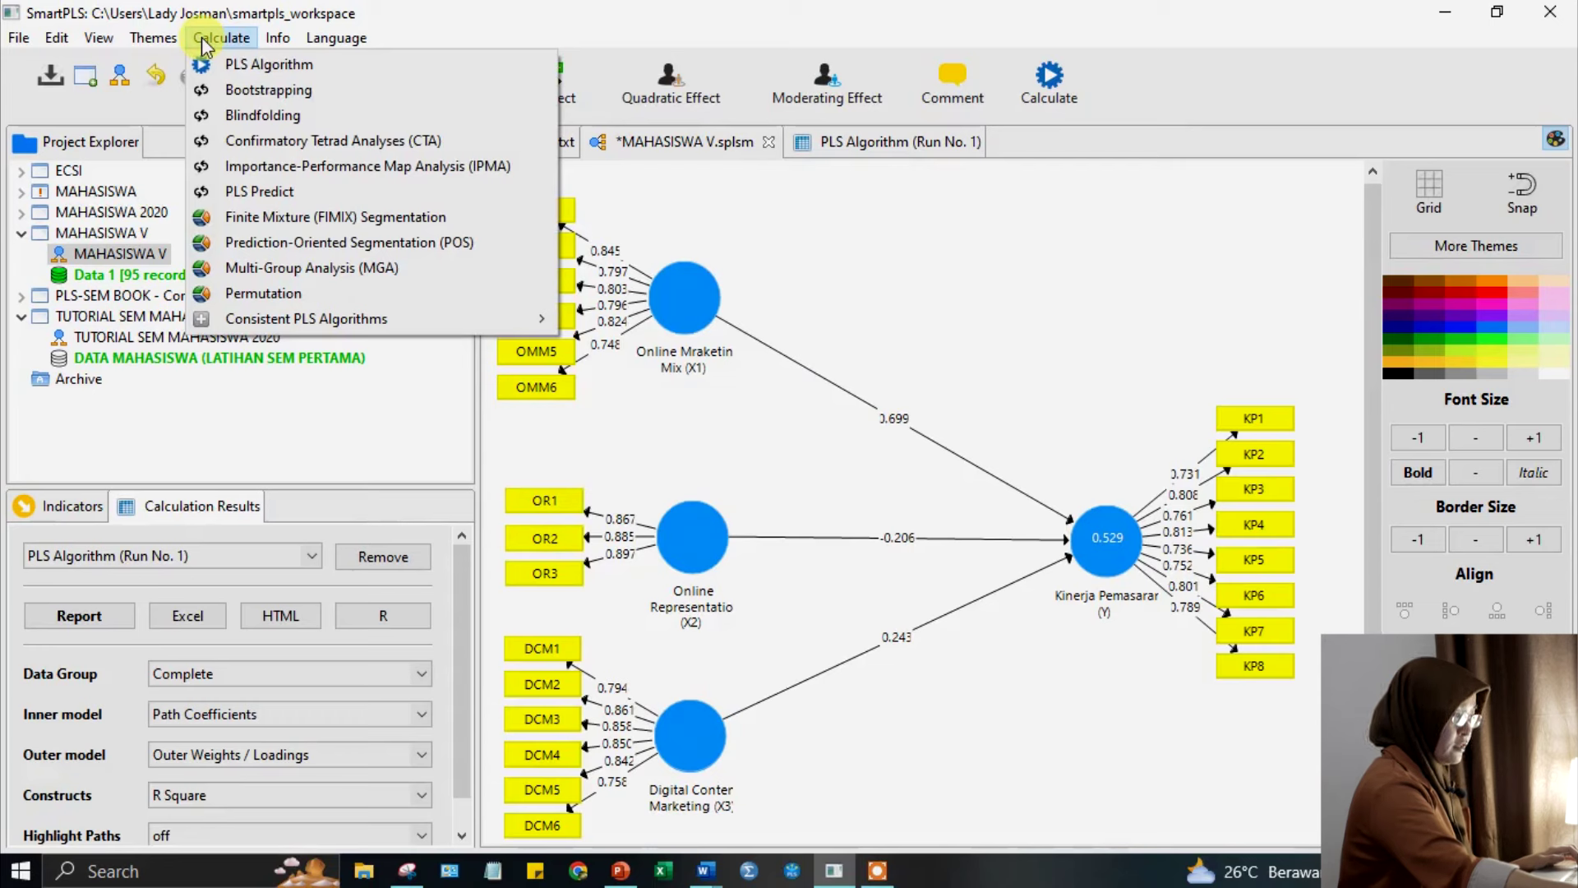
click(290, 96)
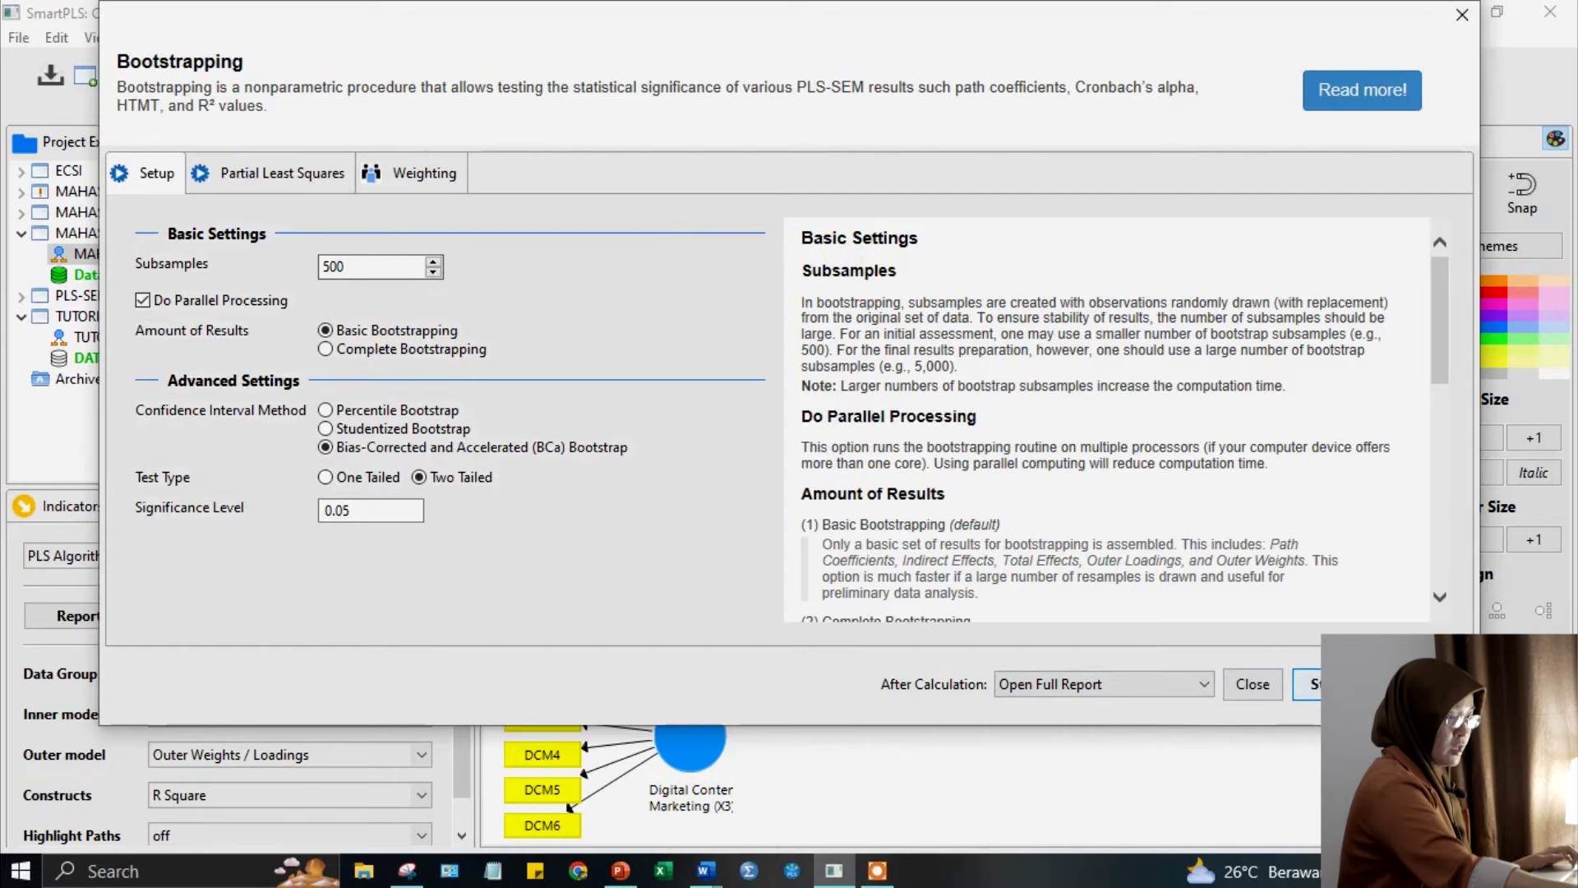
click(1315, 684)
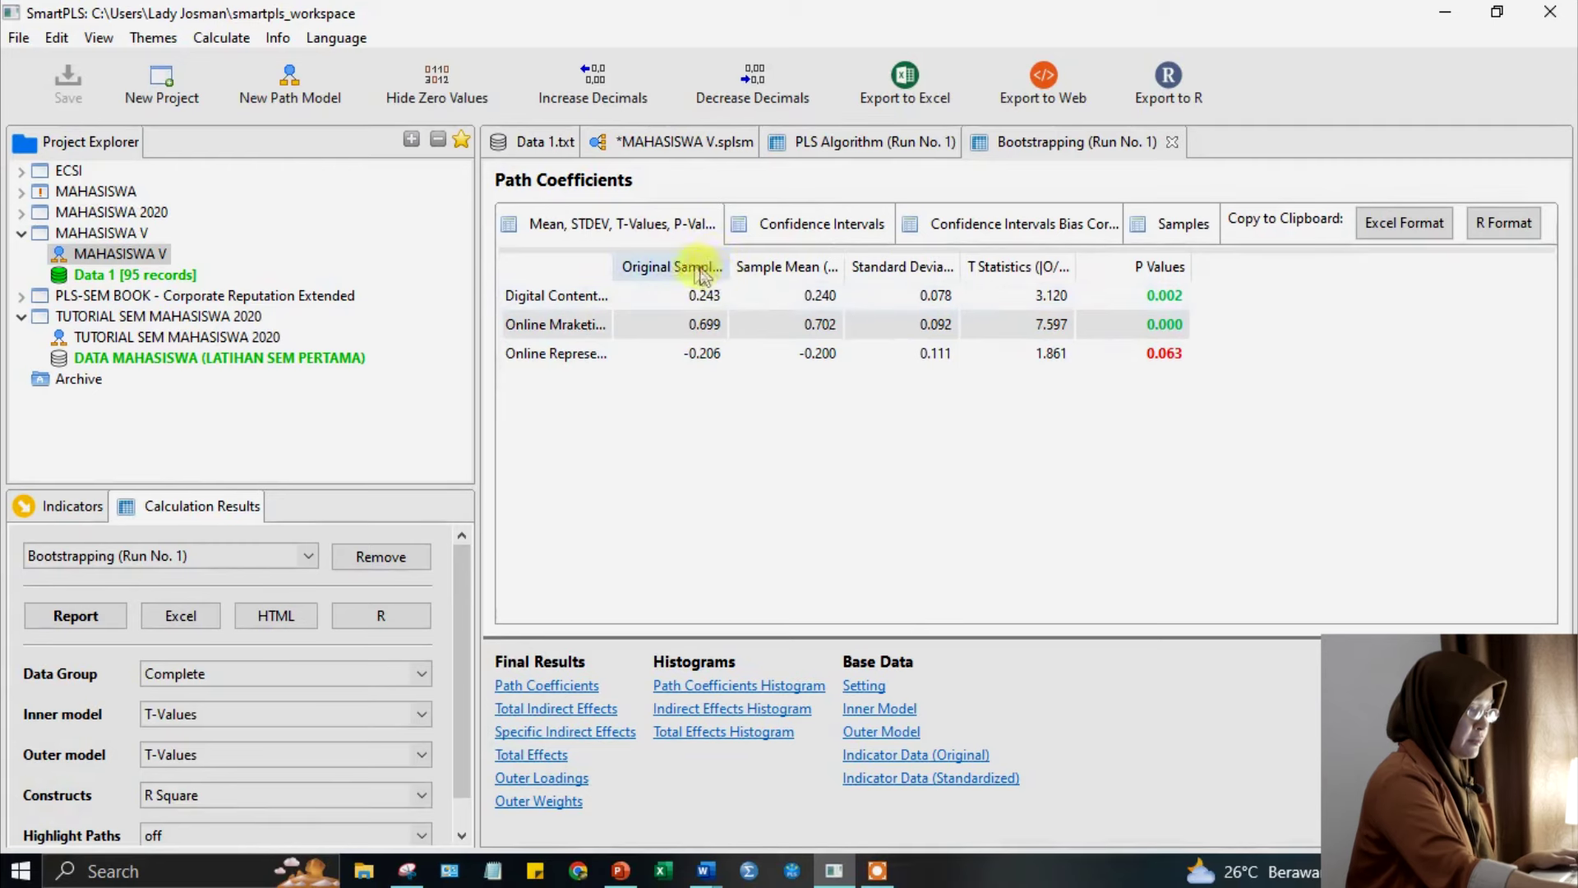
drag(725, 257, 780, 257)
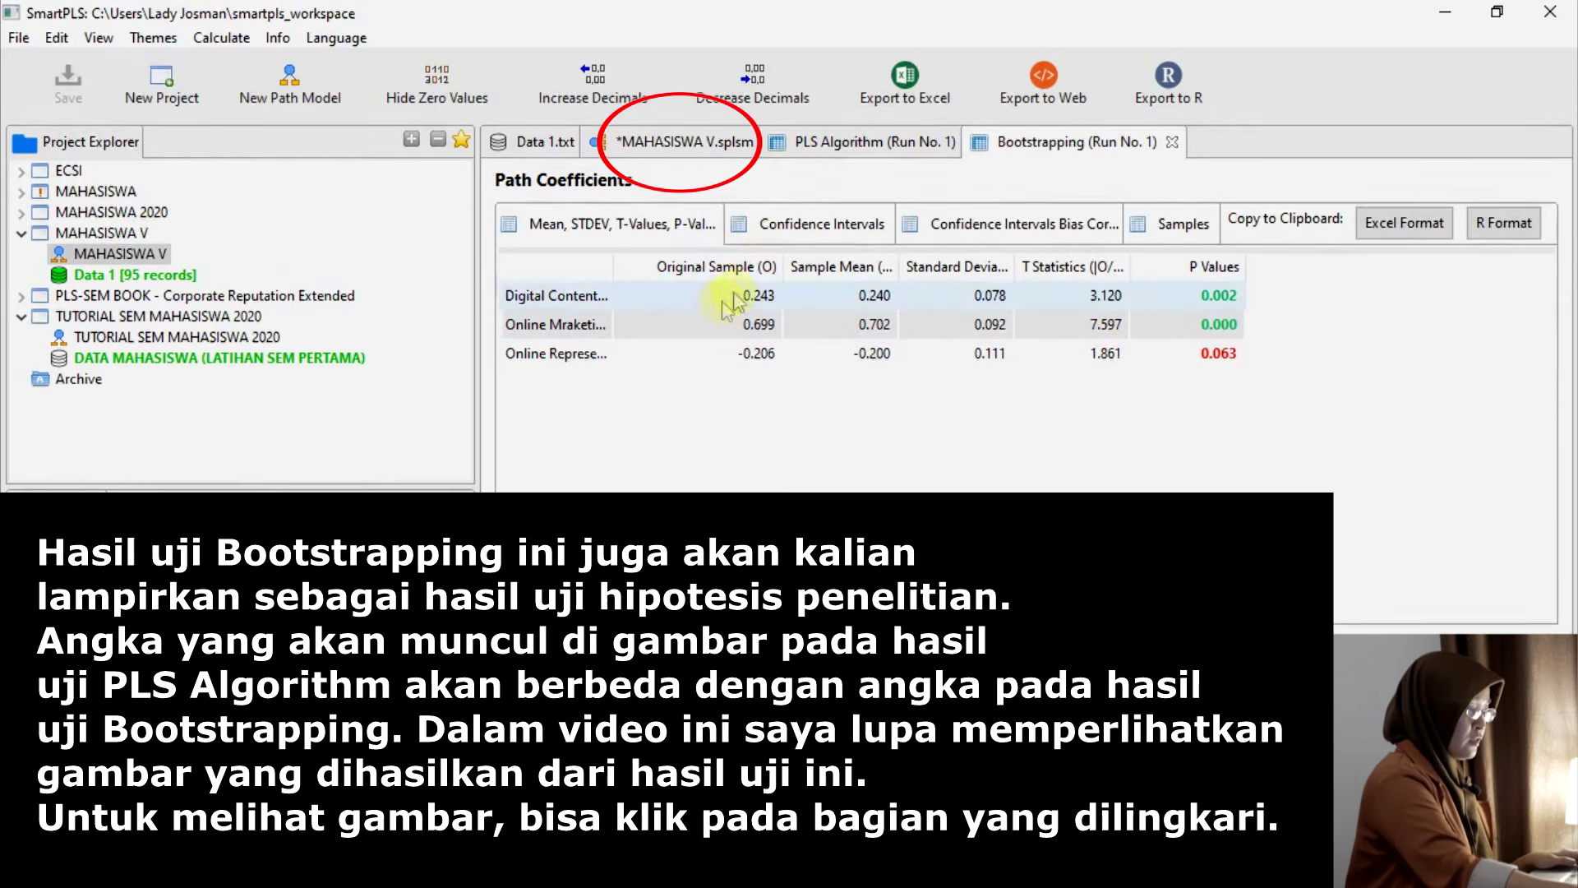
drag(612, 257, 737, 258)
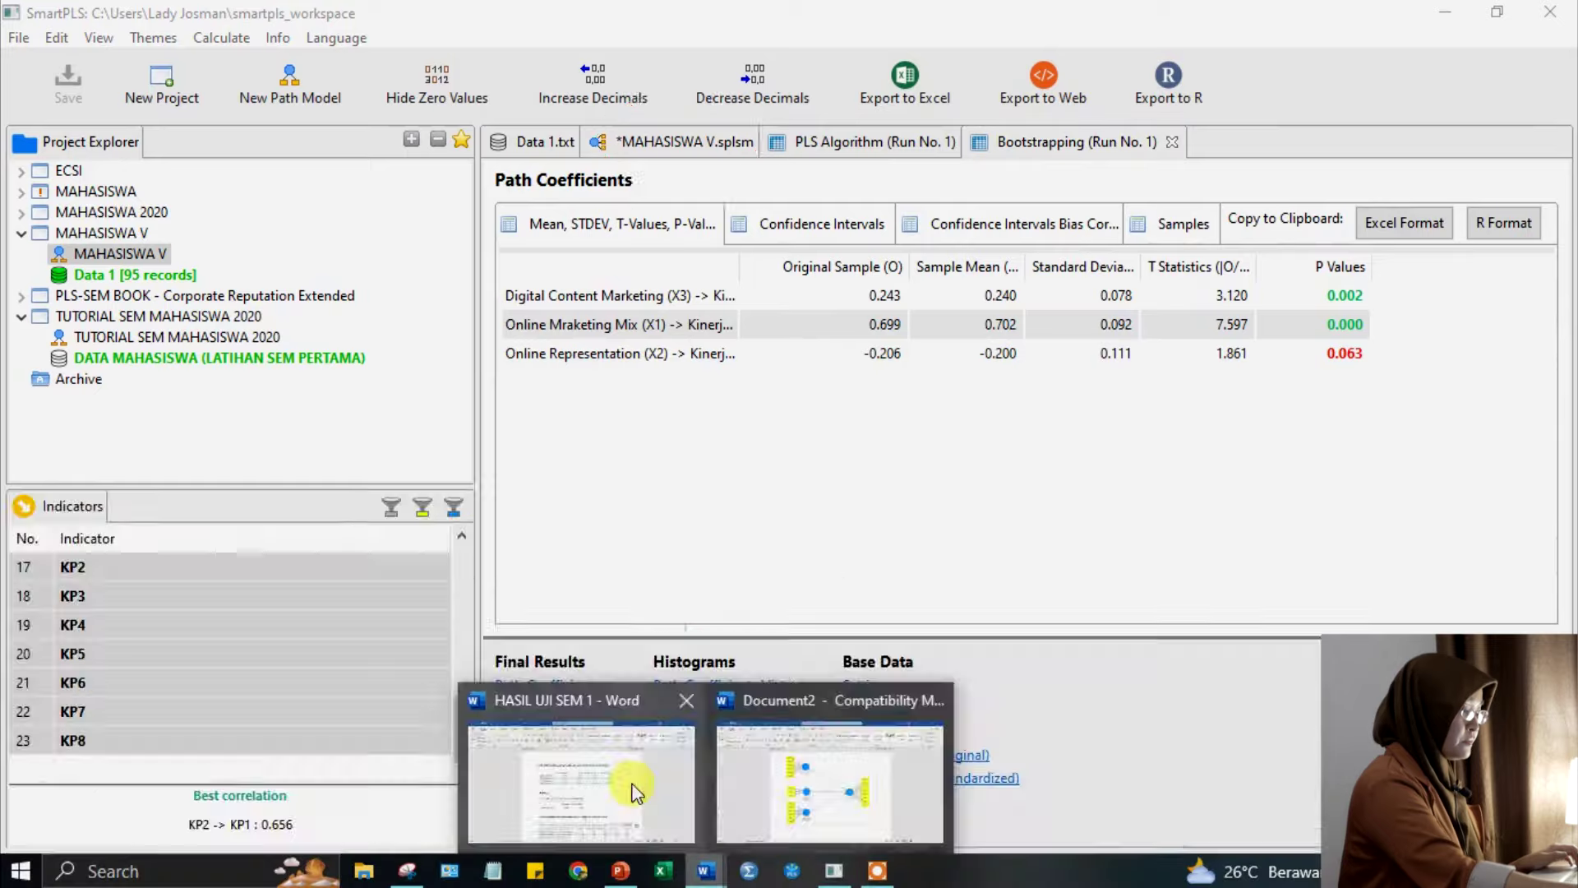
Switch to the HASIL UJI SEM 1 document in Word and review its interpretation of the path coefficients, P values and T statistics.
click(634, 782)
scroll(658, 757, down, 8)
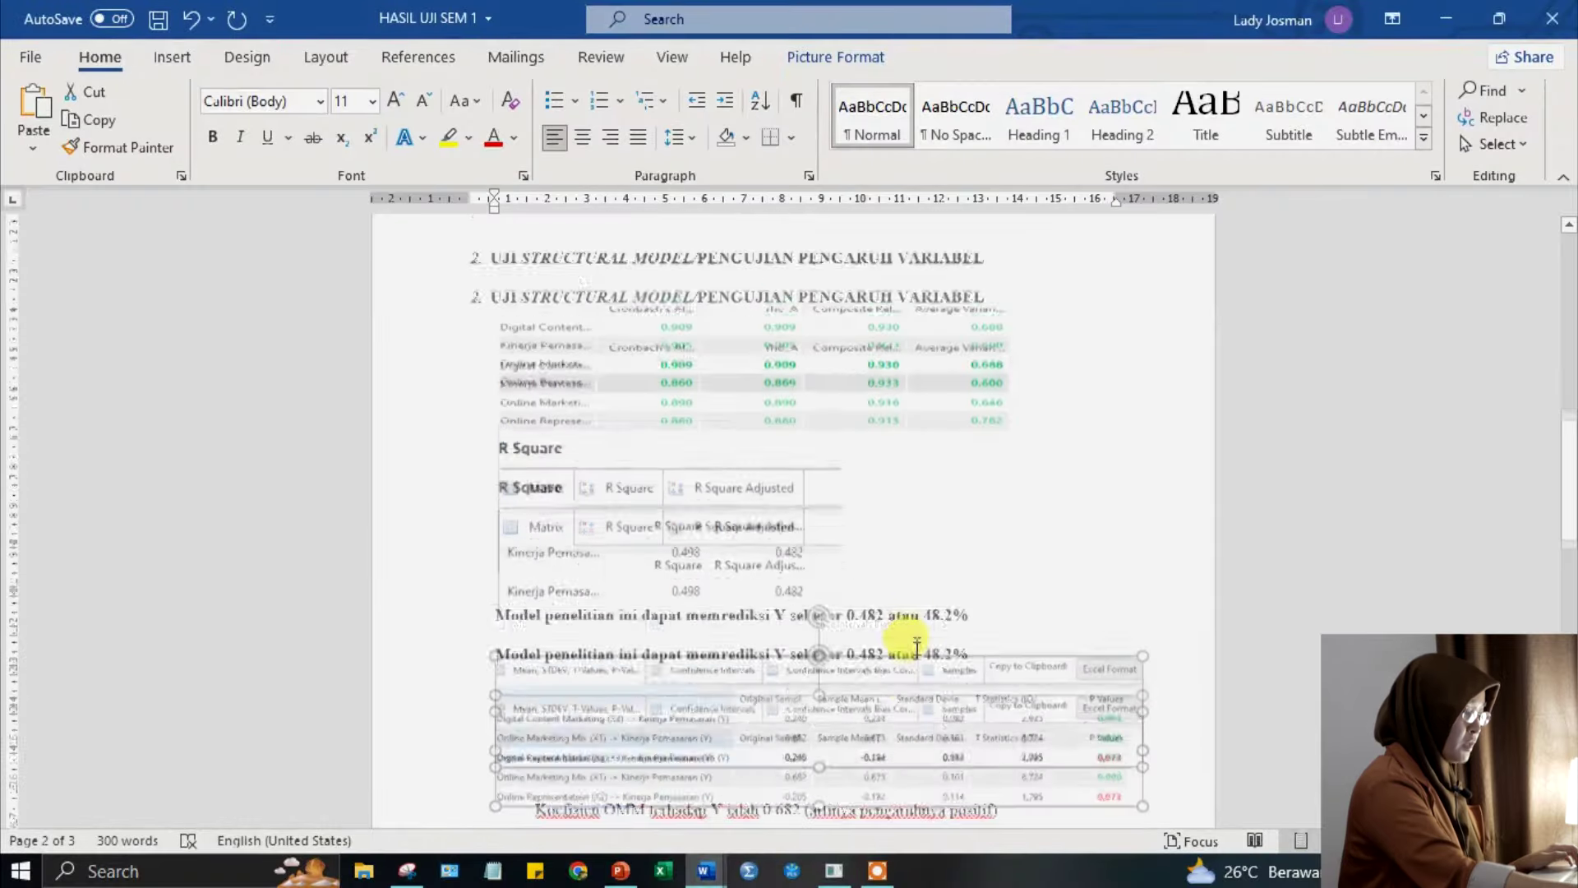
scroll(916, 650, down, 1)
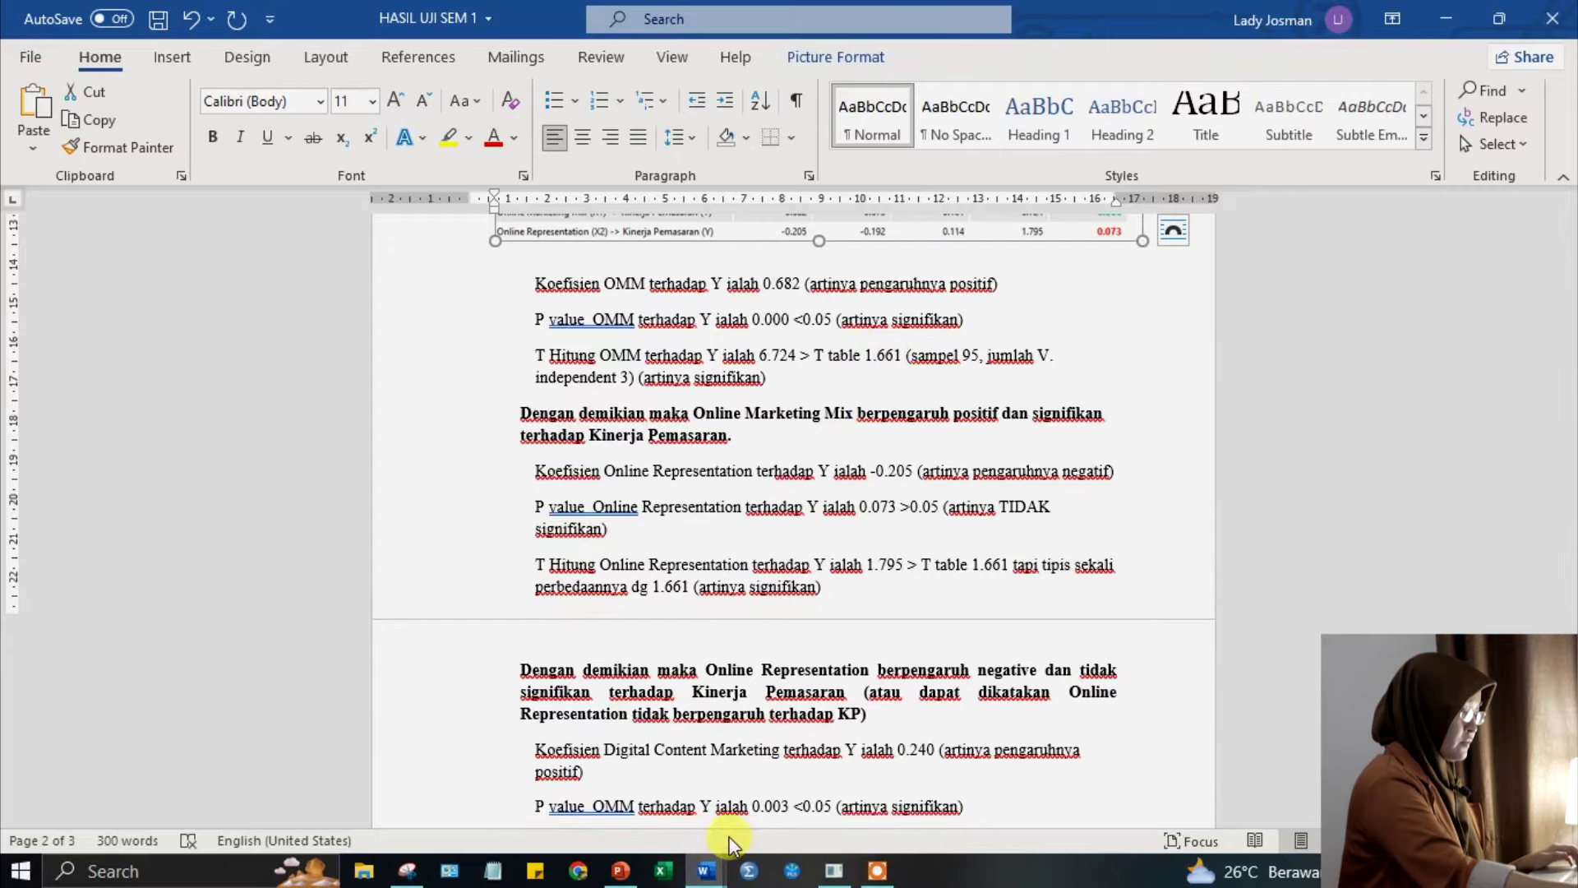
scroll(790, 629, up, 4)
scroll(785, 624, down, 3)
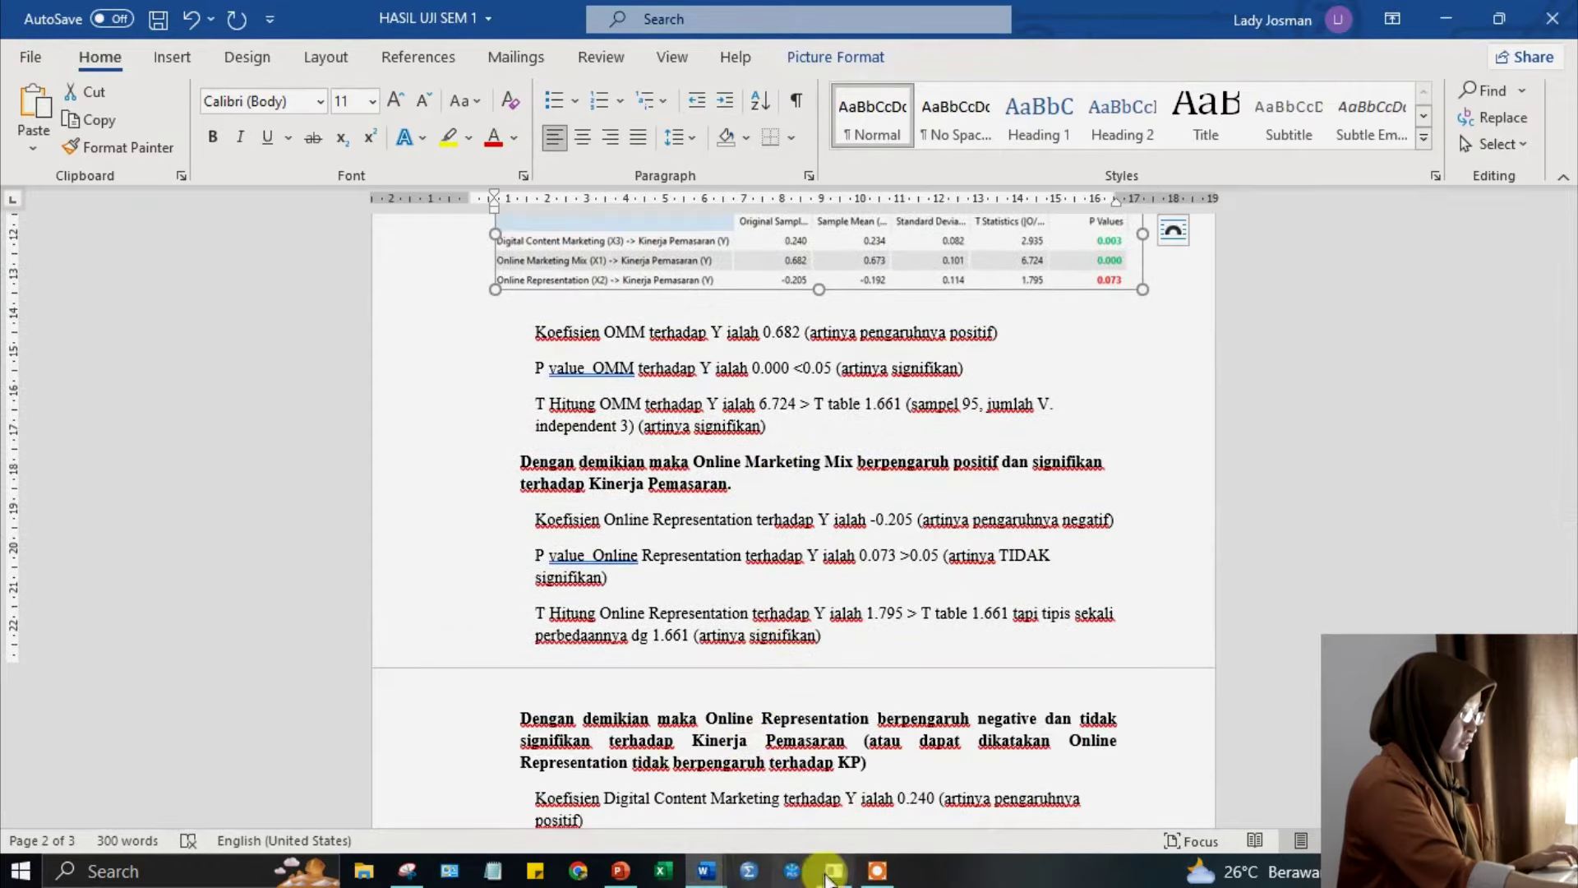
Return to SmartPLS and capture the bootstrapping Path Coefficients table as a screenshot with Snipping Tool.
click(829, 872)
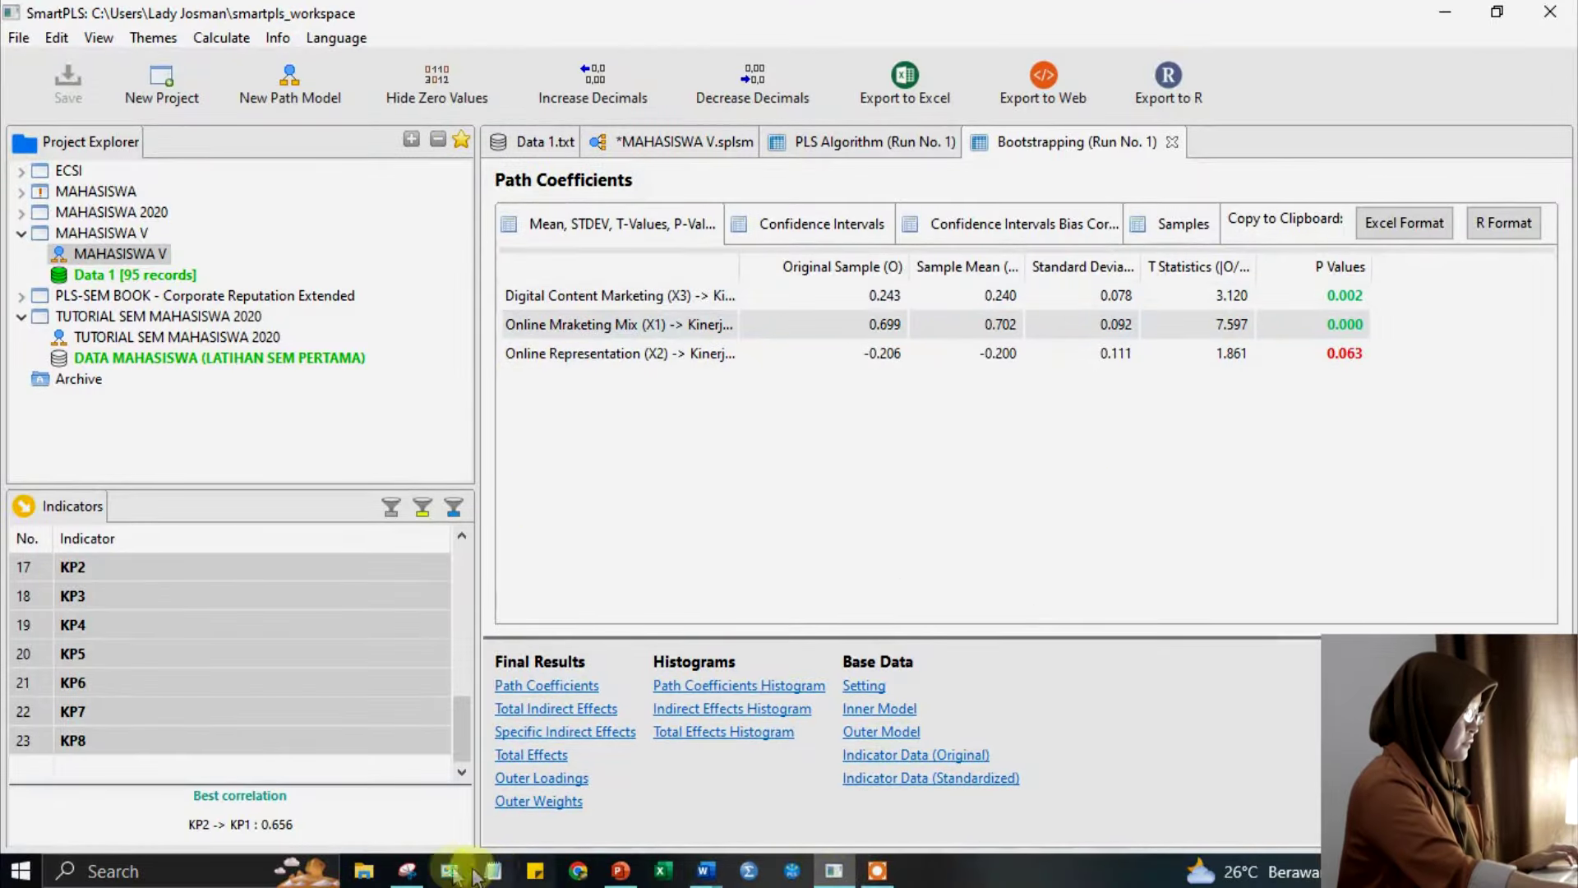
click(407, 870)
click(402, 87)
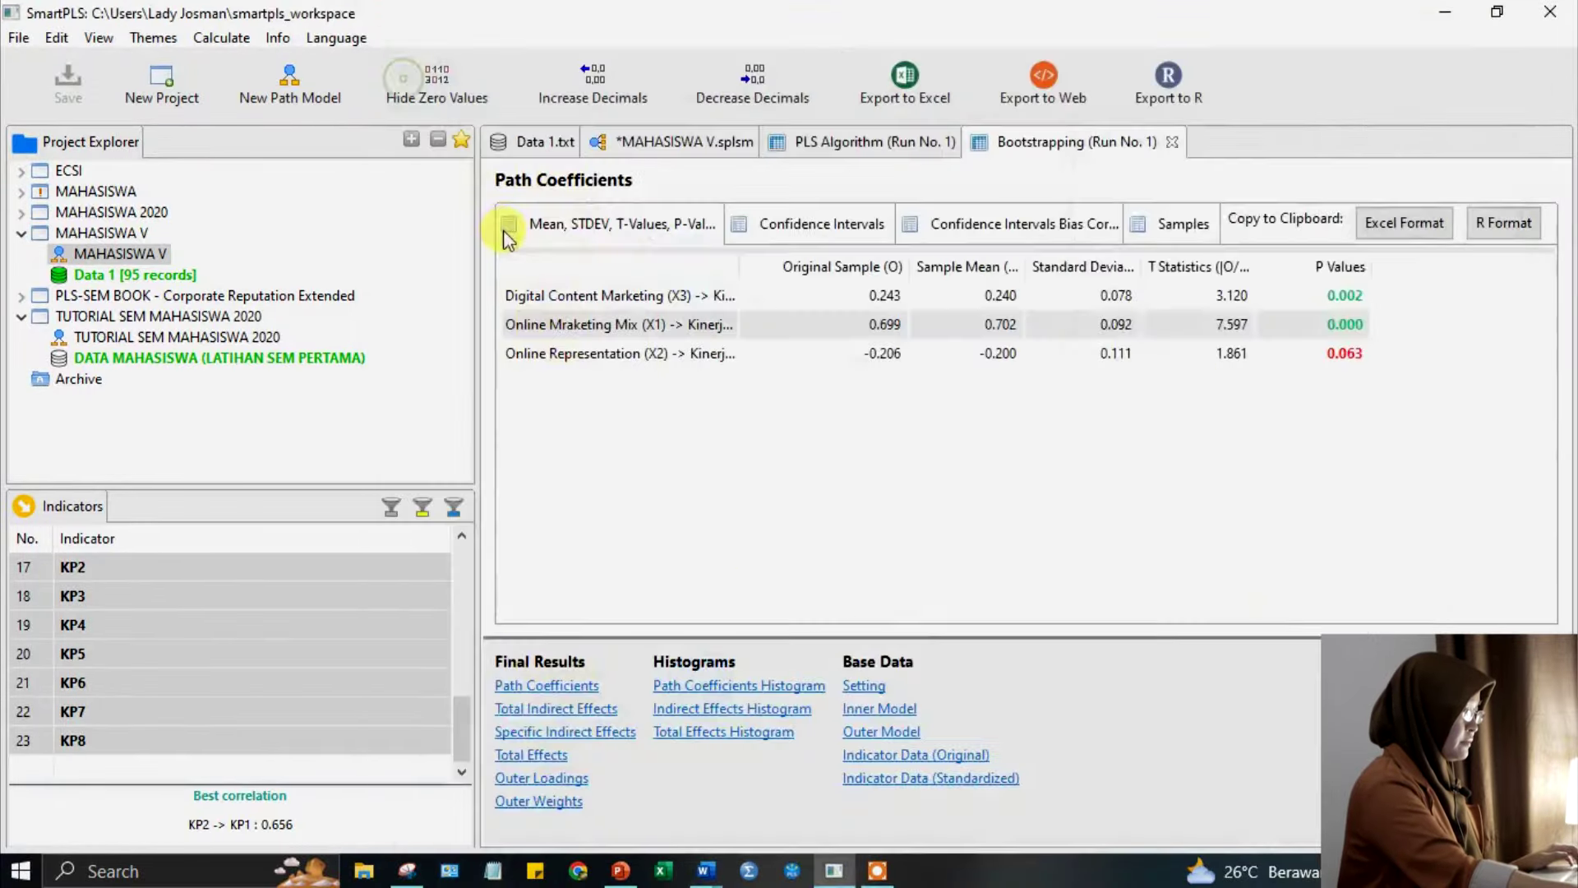
drag(503, 203, 1454, 386)
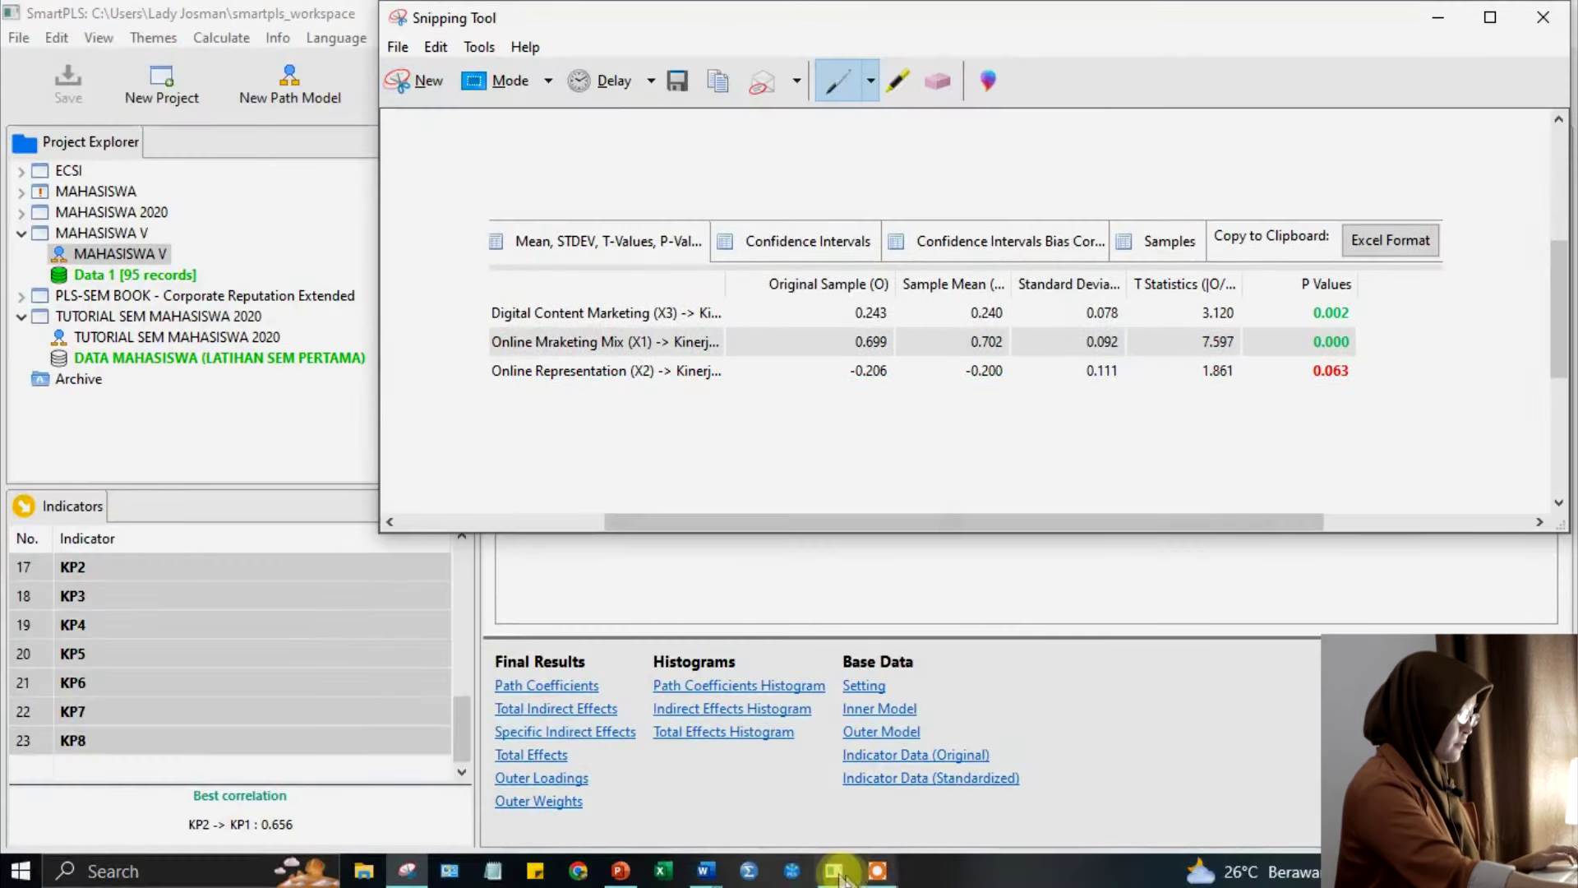